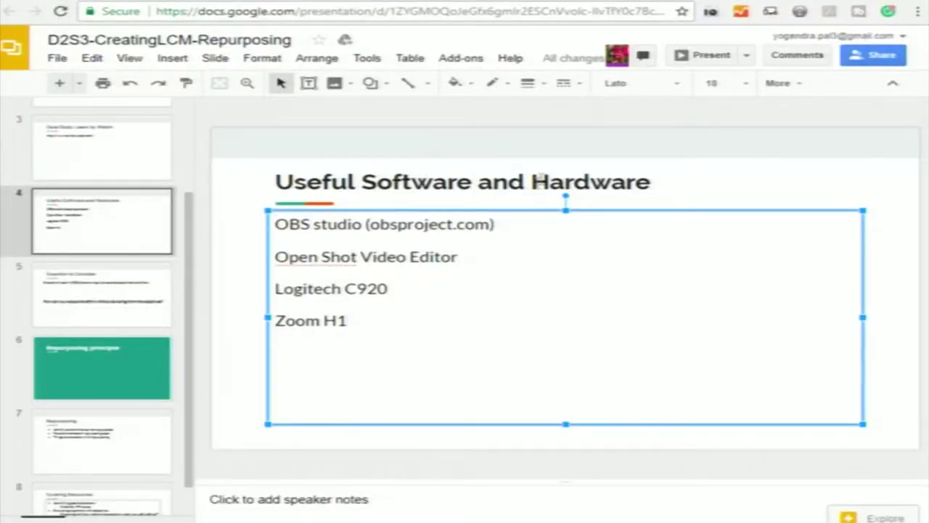
Switch to the obsproject.com page and skip the offered OBS 20.1.3 update
double_click(514, 225)
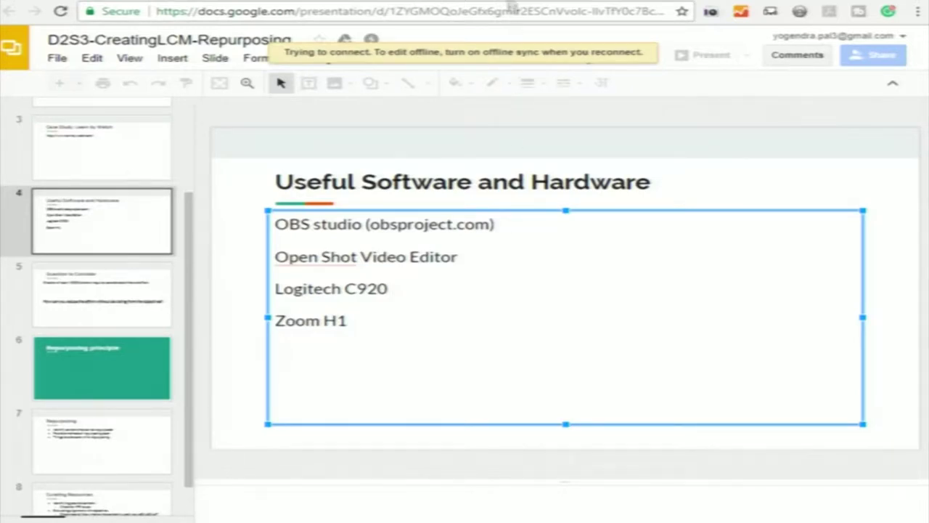
key("ctrl+Tab")
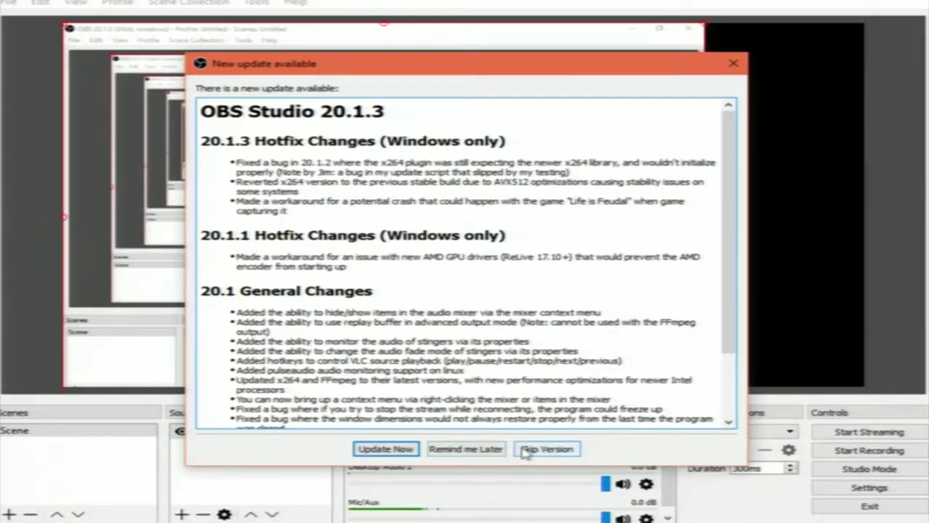
left_click(546, 448)
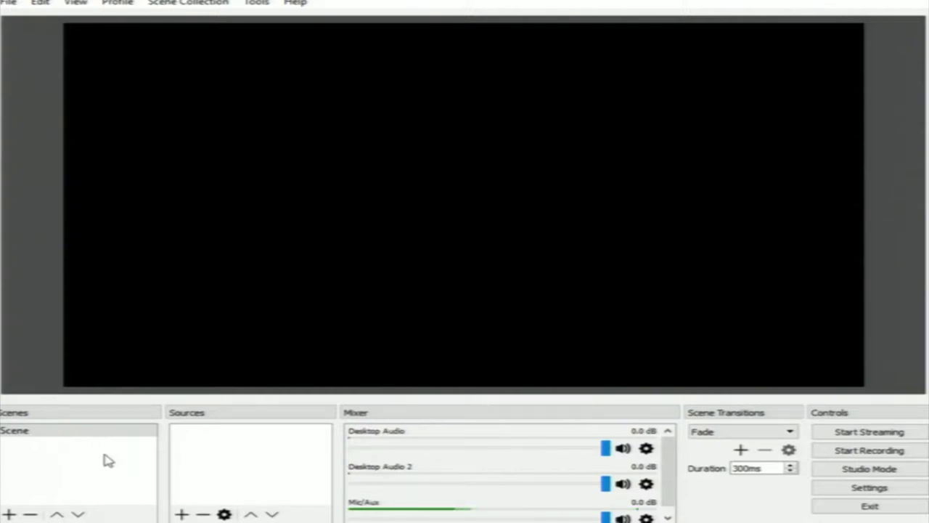
left_click(46, 434)
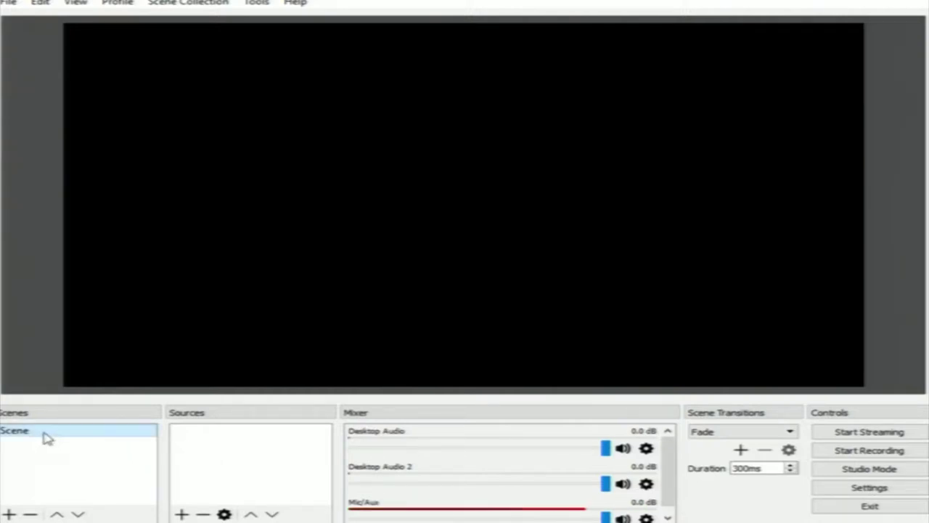
left_click(266, 437)
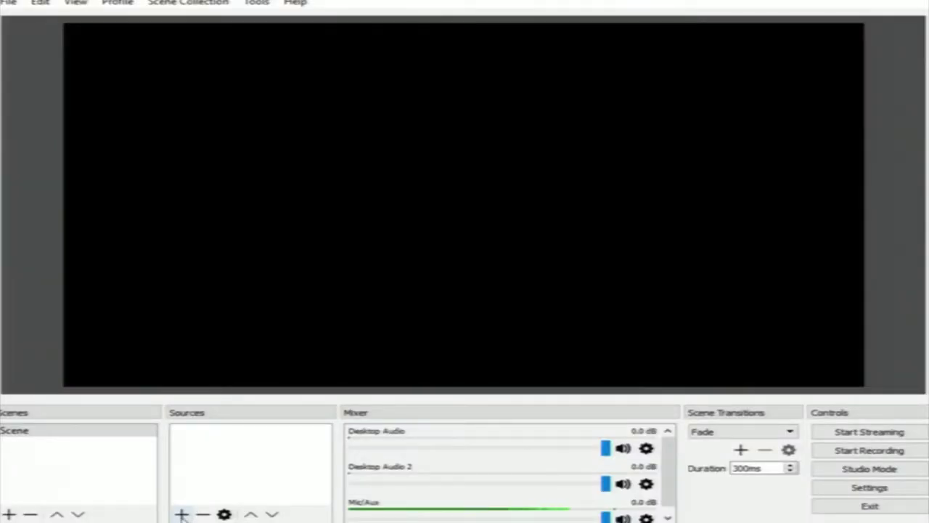
Add a Display Capture source named 'Screen' to the scene
left_click(181, 514)
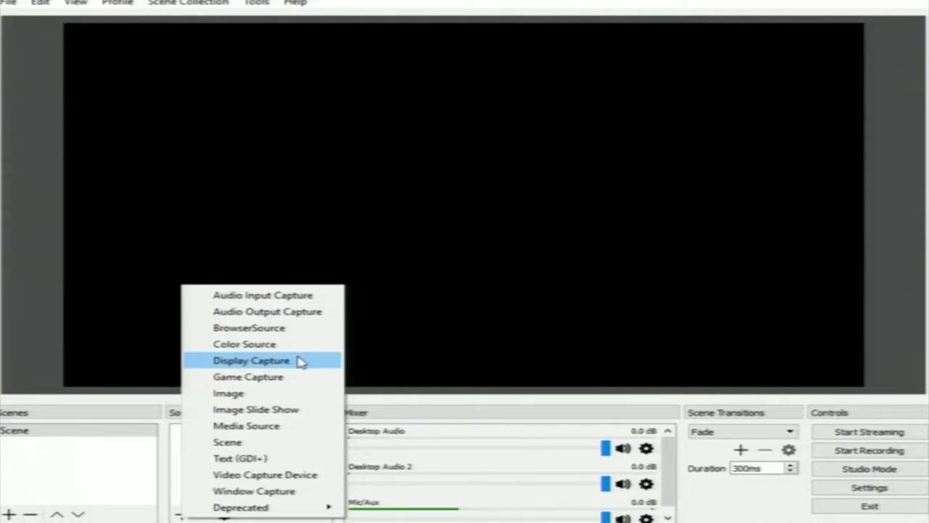
left_click(300, 362)
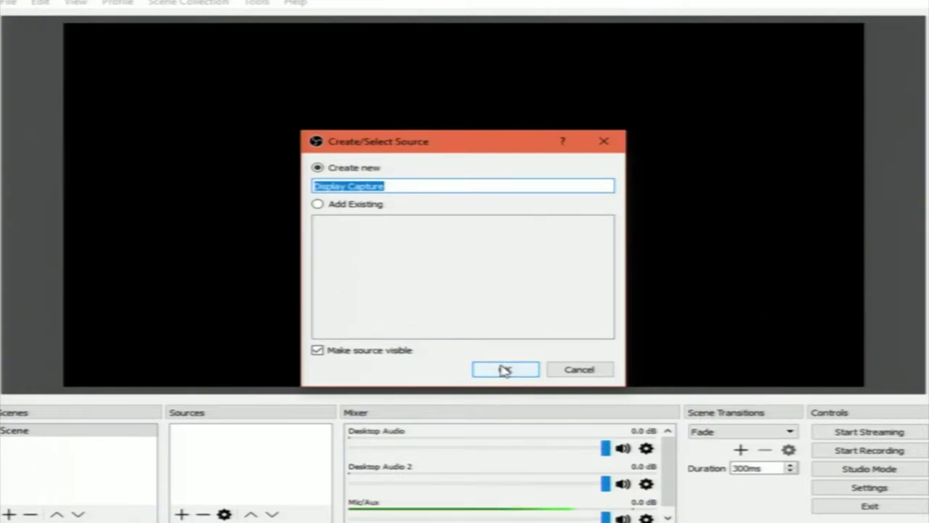
type("Scree")
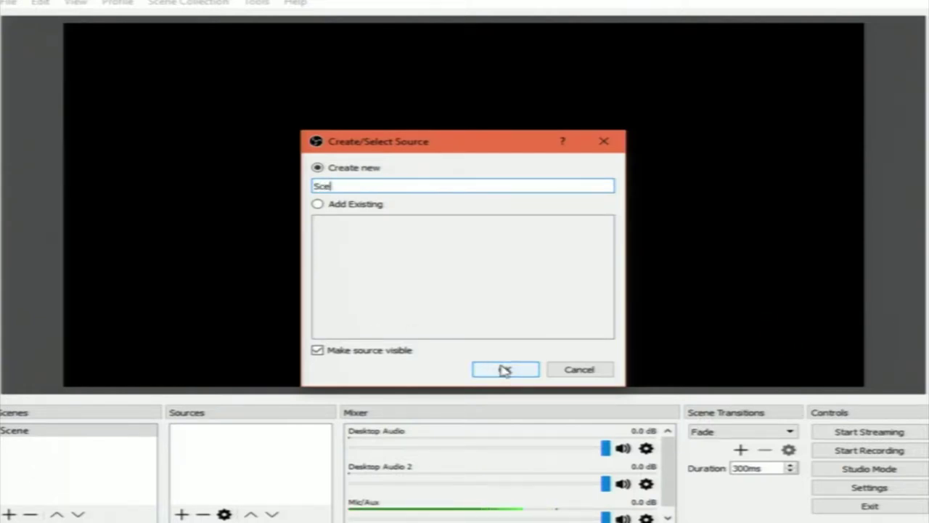
type("n")
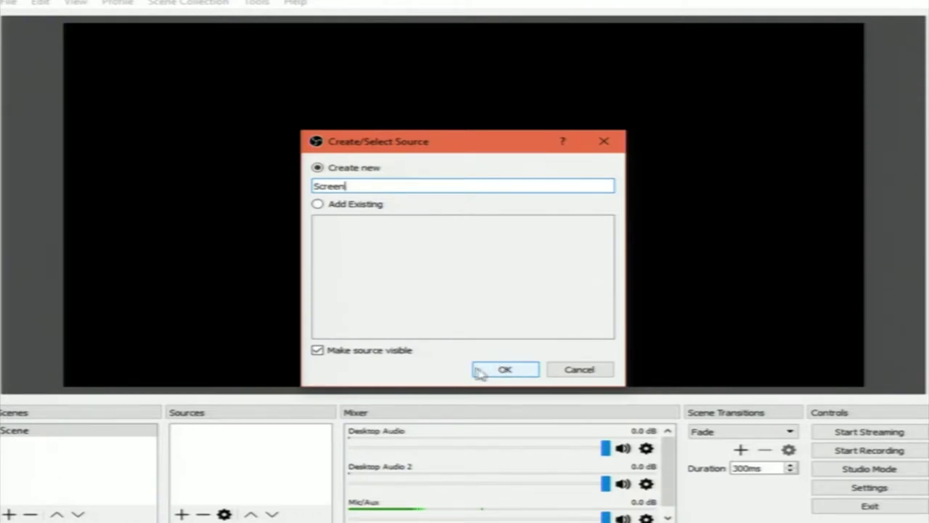
left_click(504, 369)
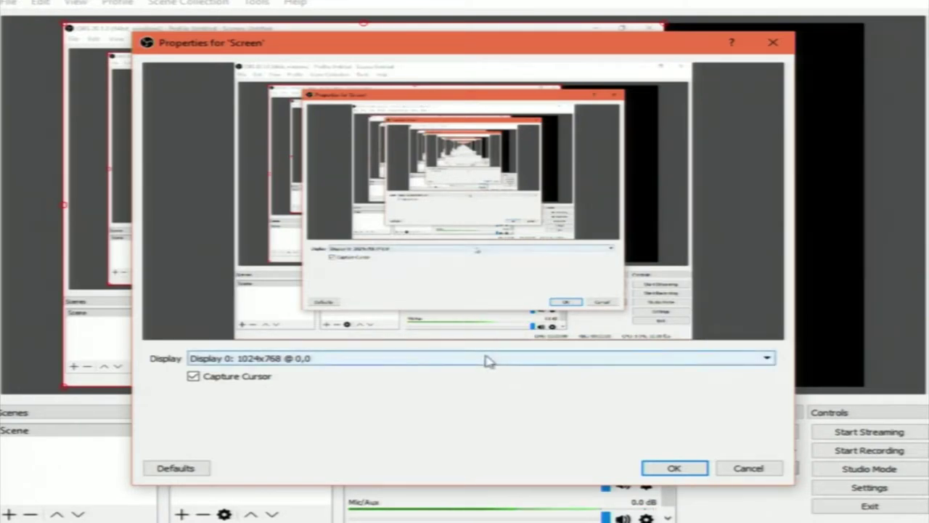
Set the Screen source to capture Display 0: 1024x768 and accept its properties
left_click(487, 358)
left_click(487, 359)
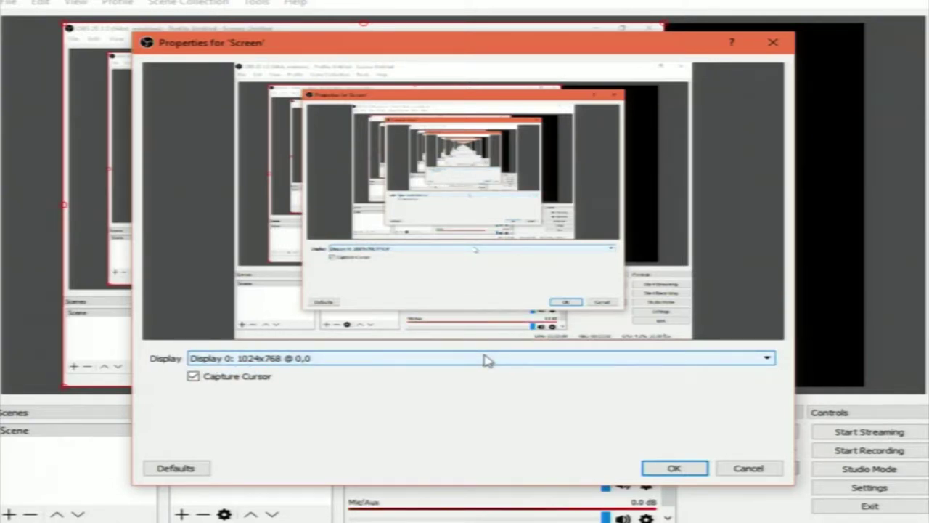
left_click(487, 358)
left_click(487, 358)
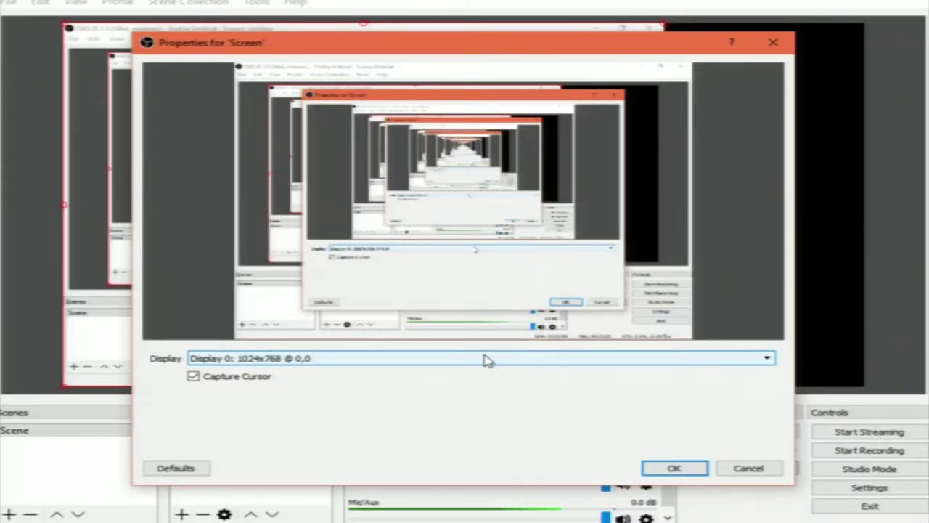
left_click(486, 359)
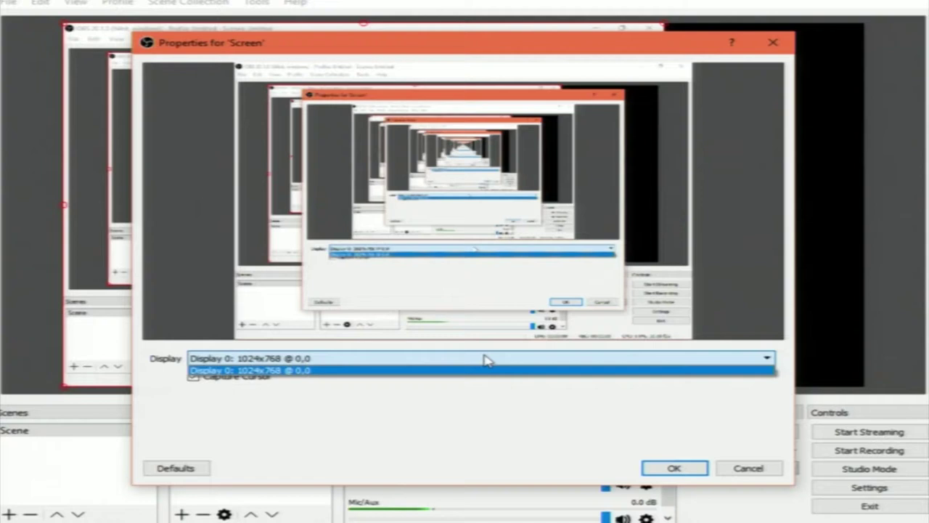
left_click(455, 371)
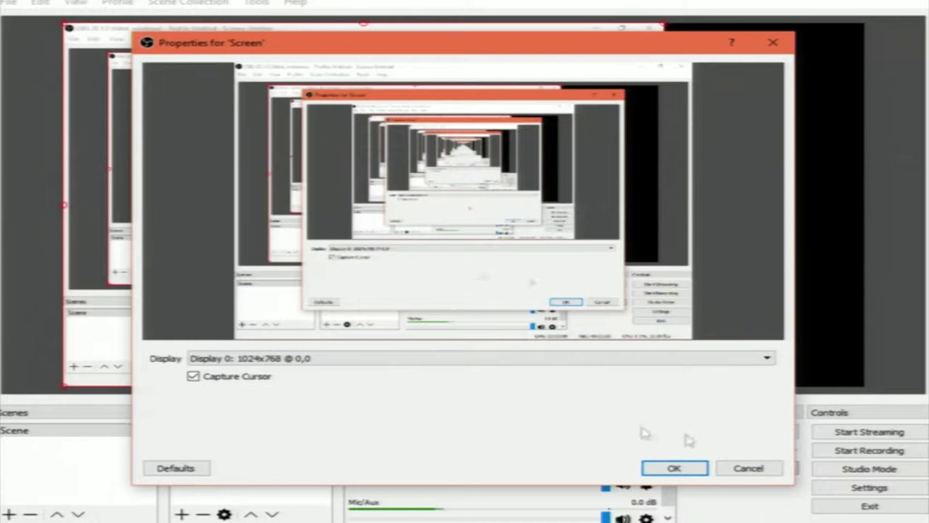
left_click(676, 468)
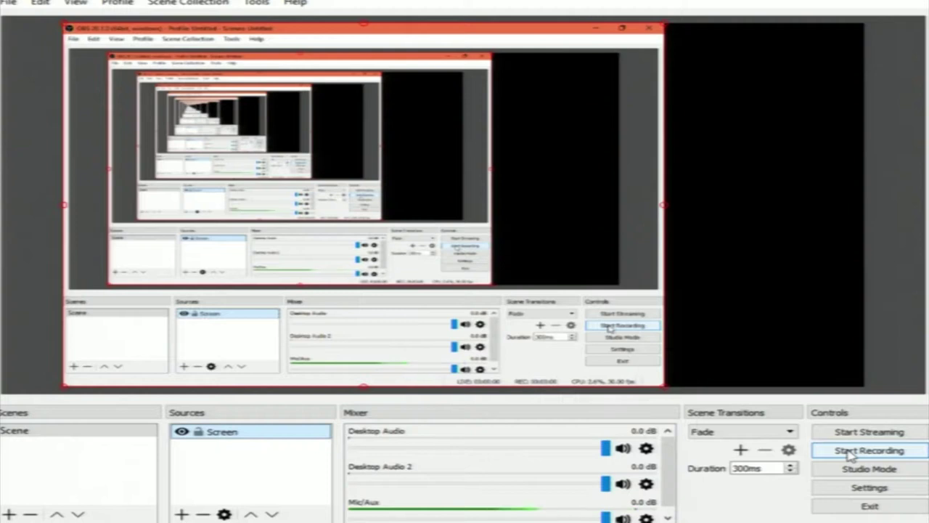
Record a short screen clip by starting and then stopping the recording
left_click(849, 451)
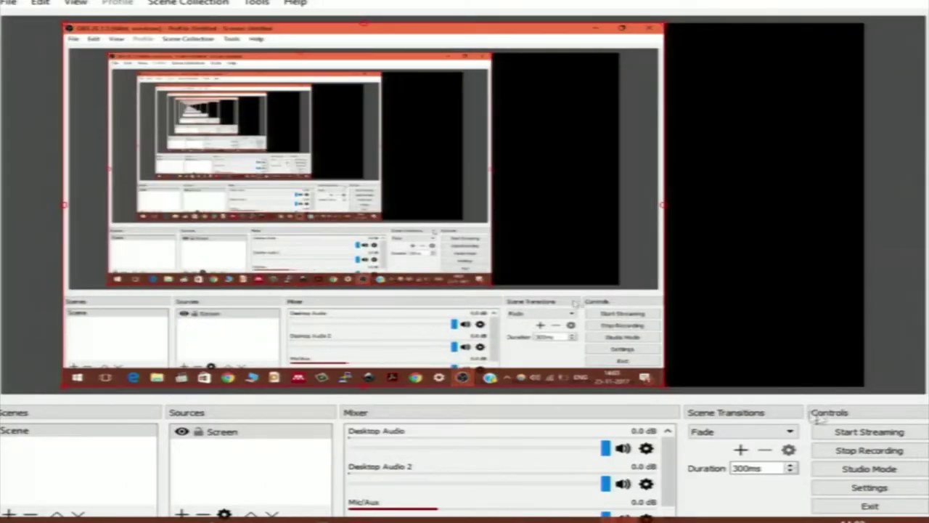
left_click(854, 451)
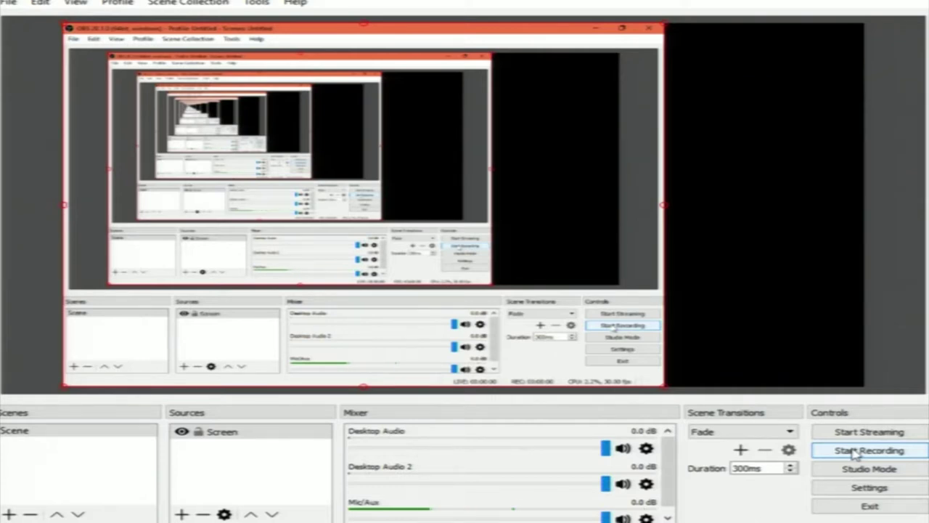
left_click(10, 3)
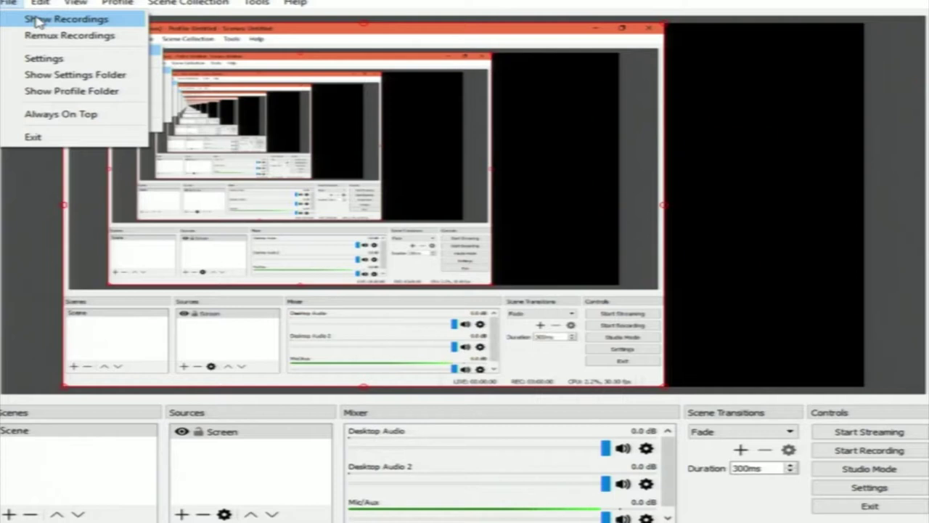
left_click(38, 21)
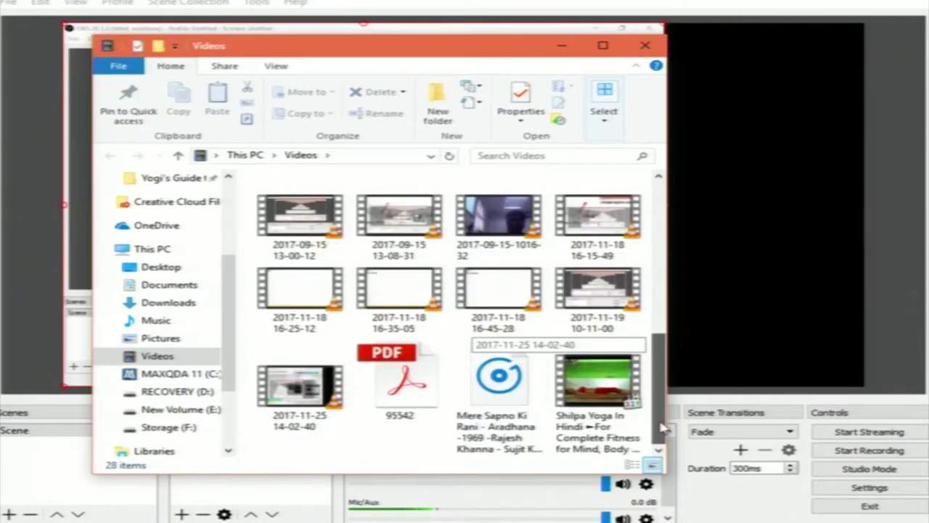
left_click(314, 410)
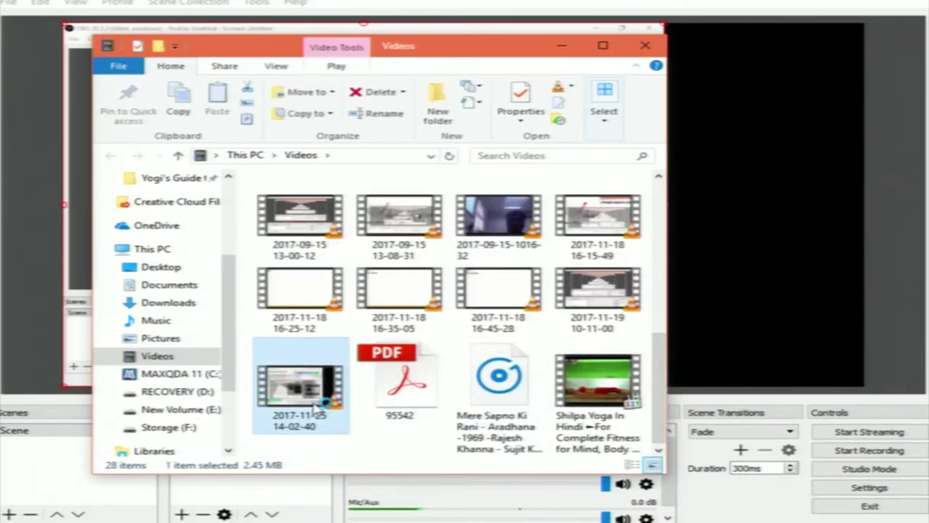
left_click(561, 45)
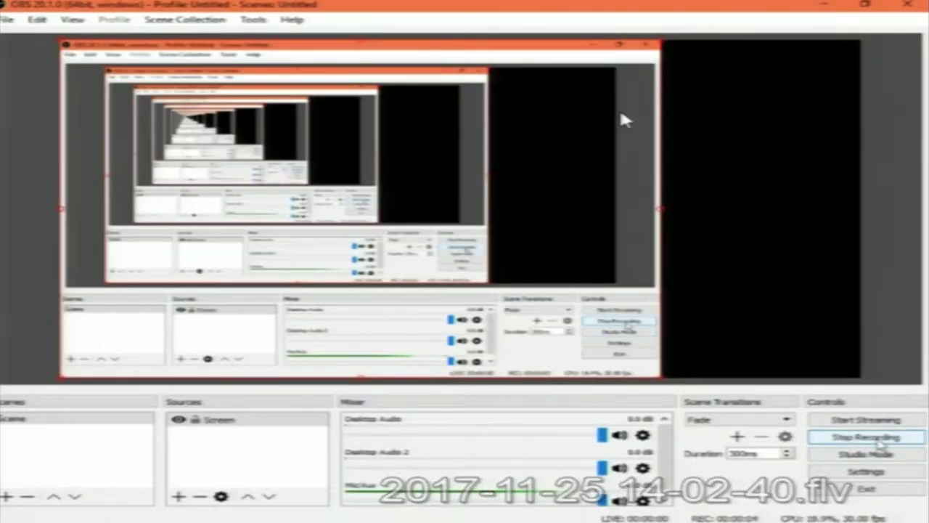
Minimize OBS, view the Camtasia and Zoom H1 pages, then bring obsproject.com forward
left_click(831, 6)
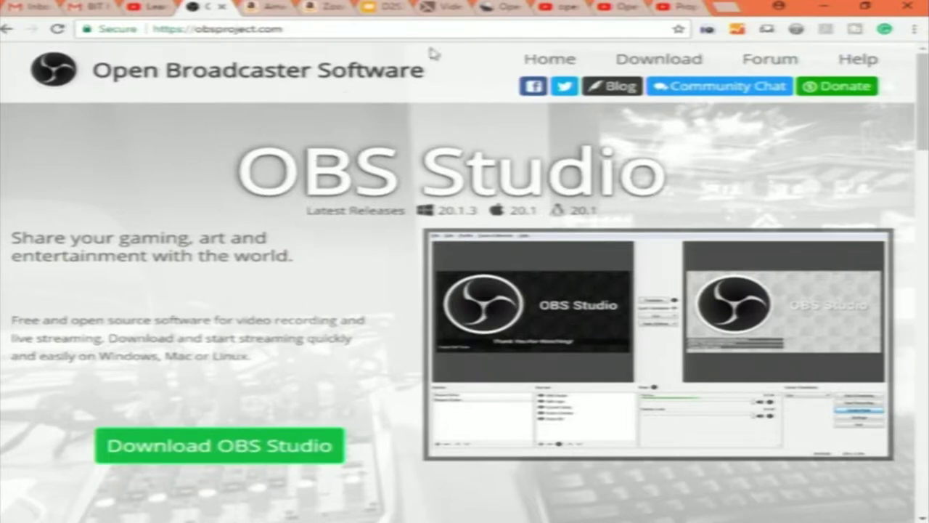
left_click(449, 6)
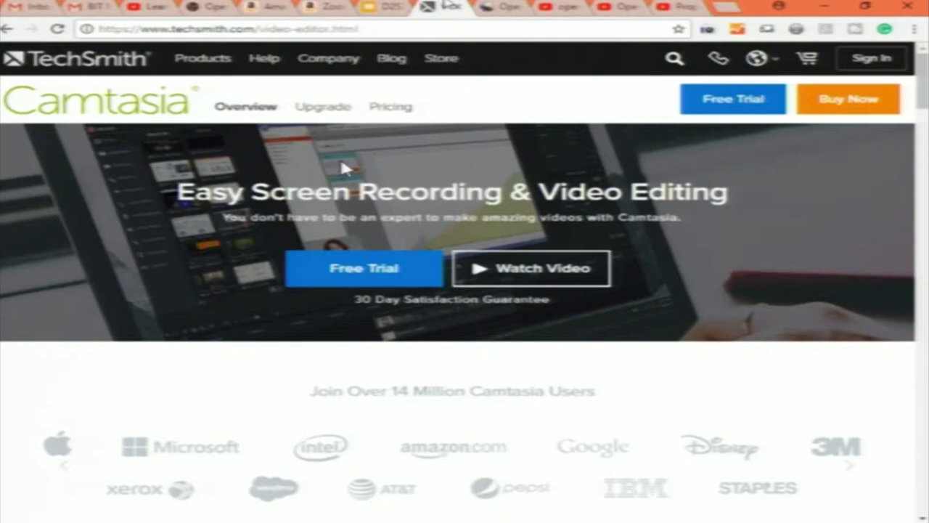
left_click(323, 6)
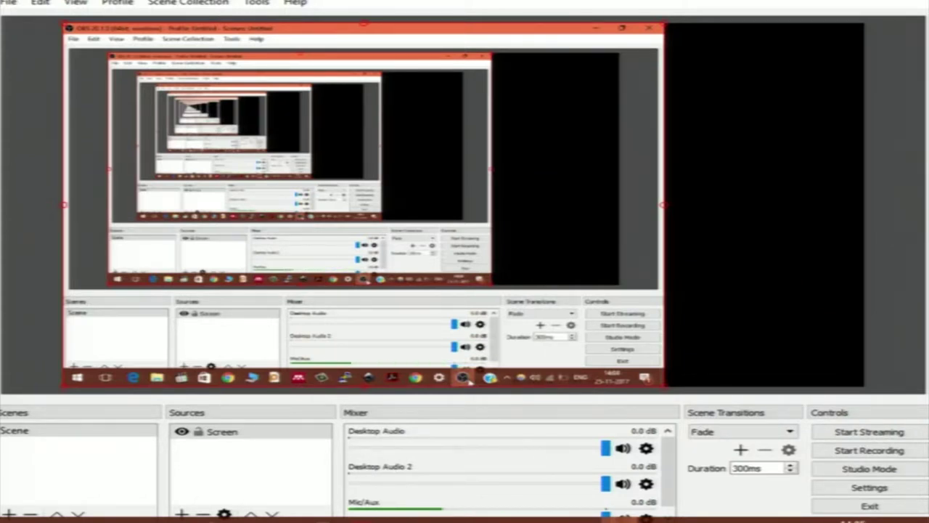
mouse_move(469, 382)
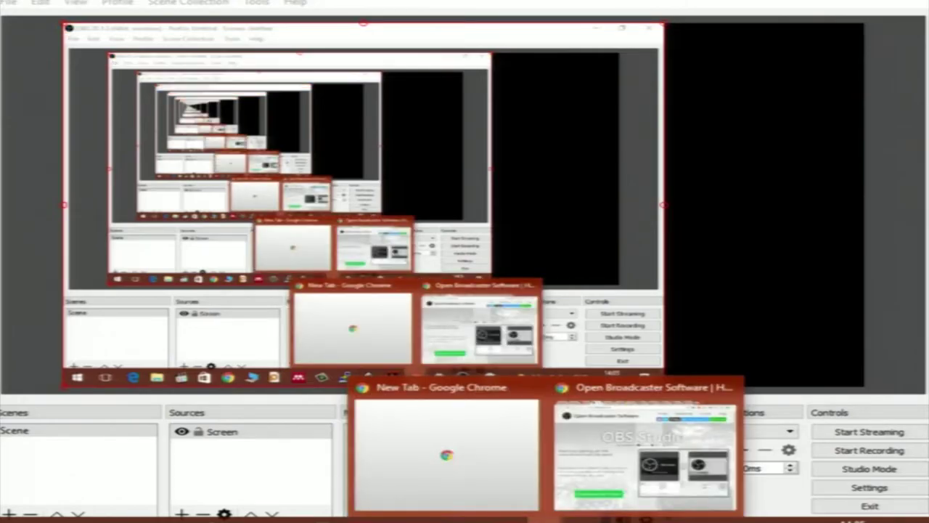
left_click(617, 446)
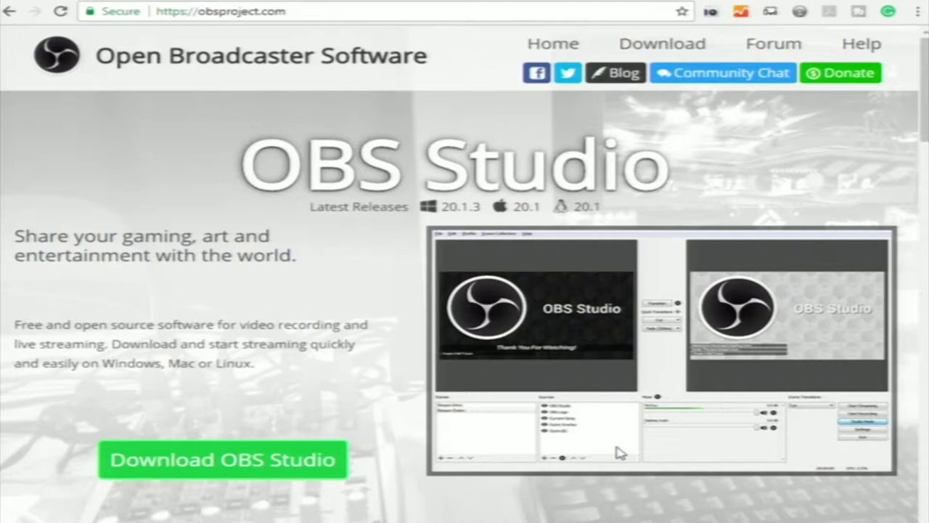
Remove the Screen source from the scene, confirming with Yes
mouse_move(620, 519)
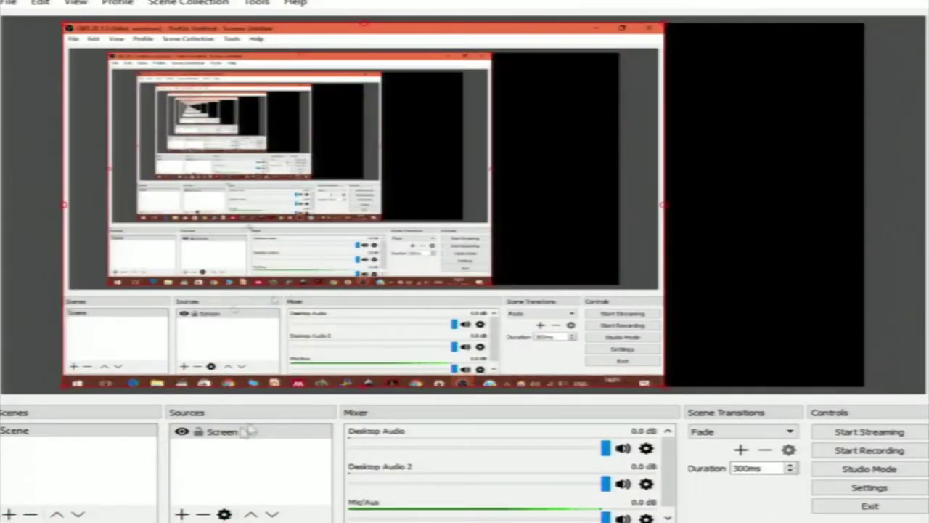
left_click(215, 433)
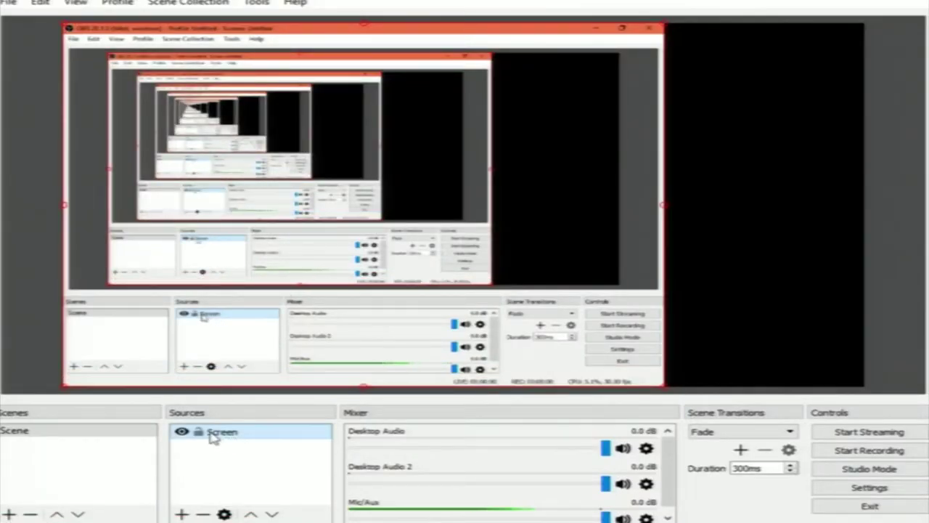
right_click(211, 434)
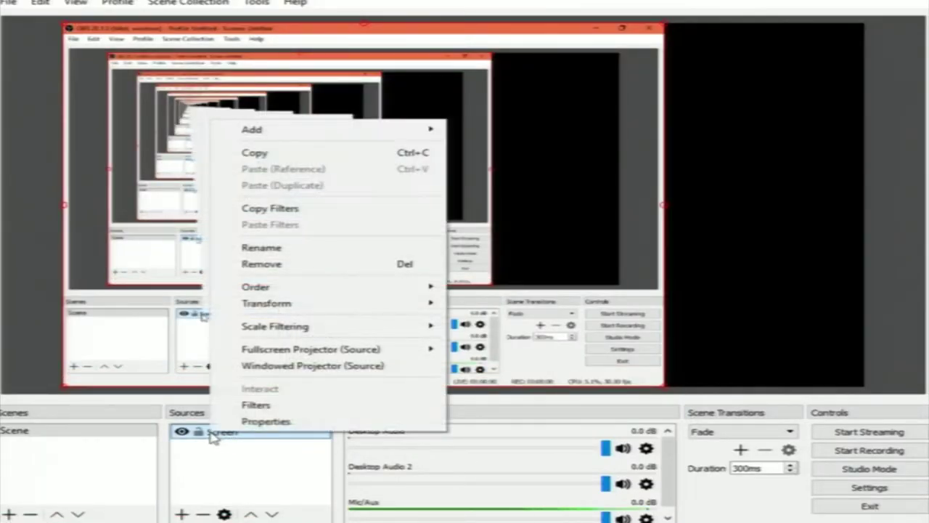
left_click(297, 266)
left_click(478, 288)
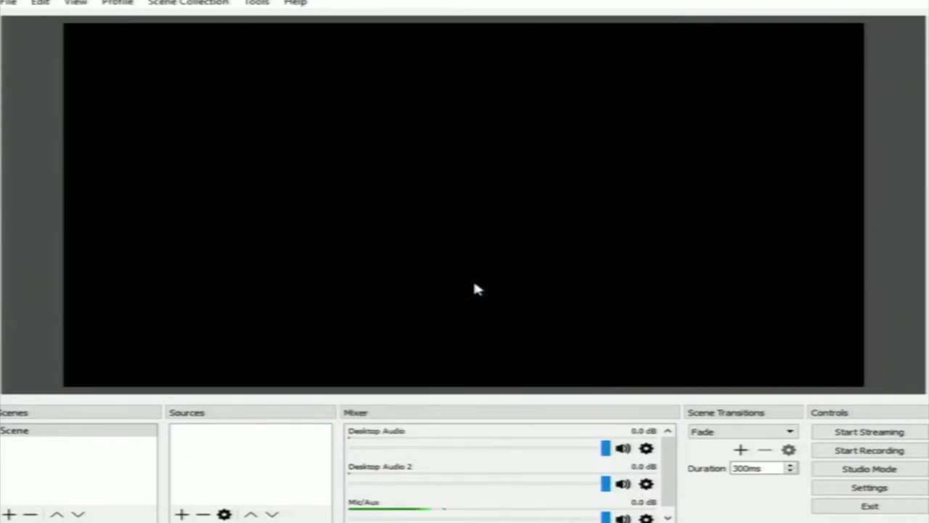
Add a Window Capture source named 'Chrome'
left_click(182, 513)
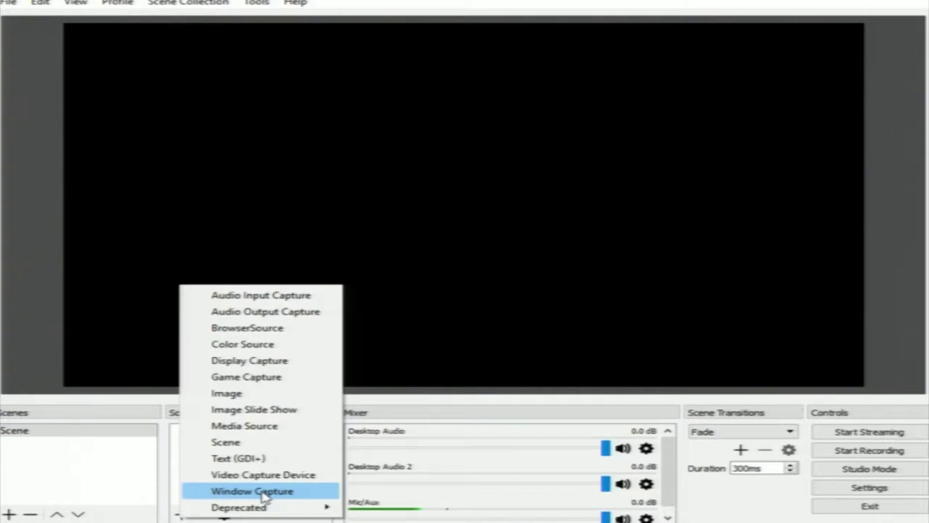
left_click(252, 491)
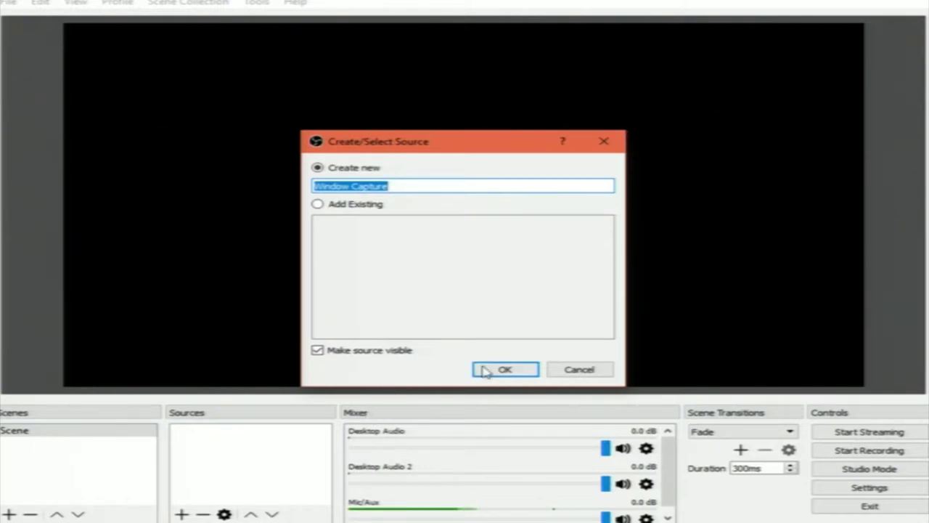
left_click(512, 373)
left_click(417, 184)
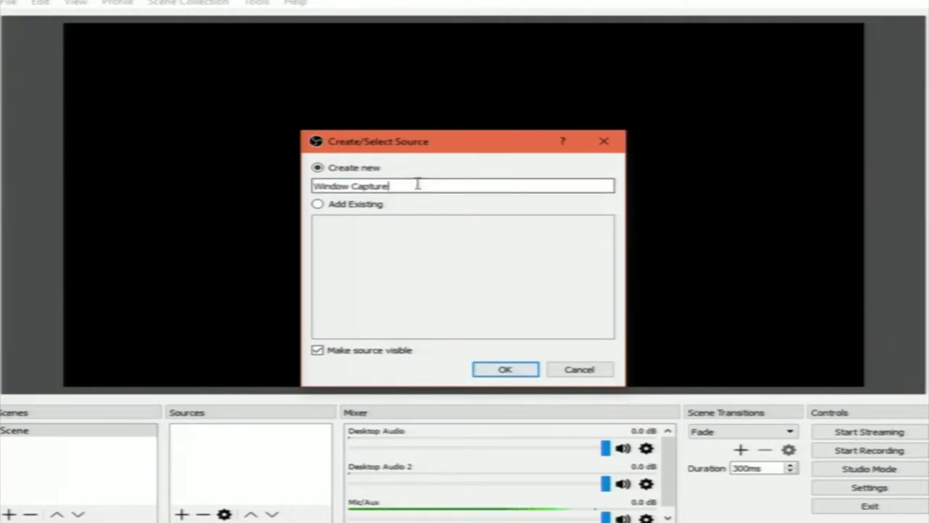
key("ctrl+a")
type("Cho")
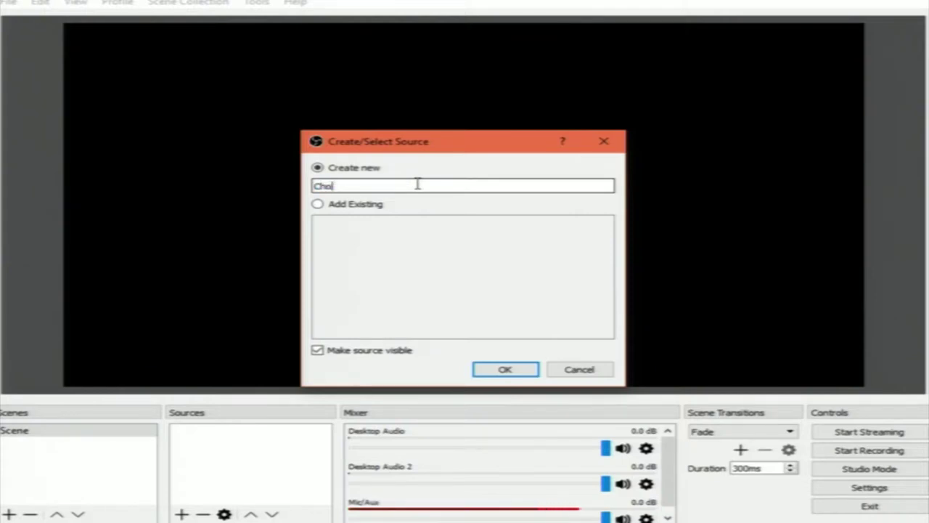
type("ome")
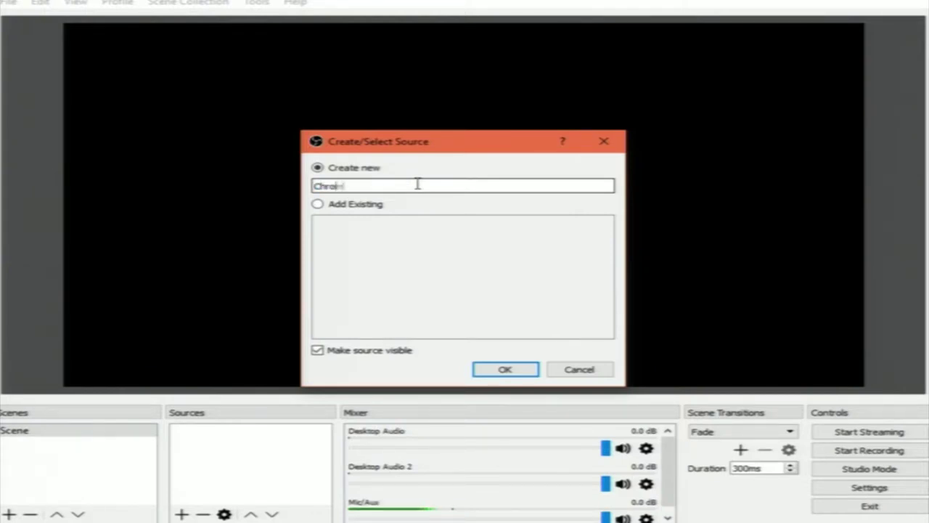
left_click(514, 369)
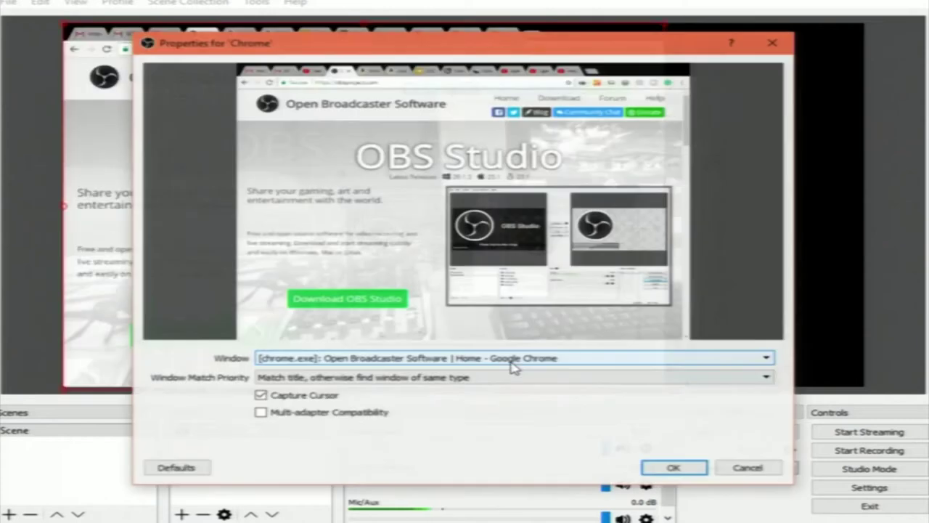
Keep the Chrome window as the Chrome source's capture target and accept the settings
left_click(410, 358)
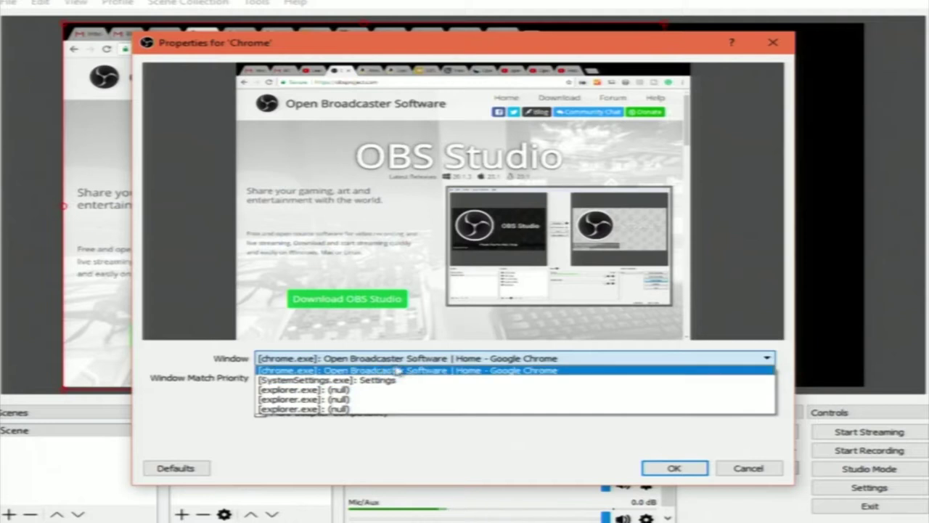
left_click(304, 371)
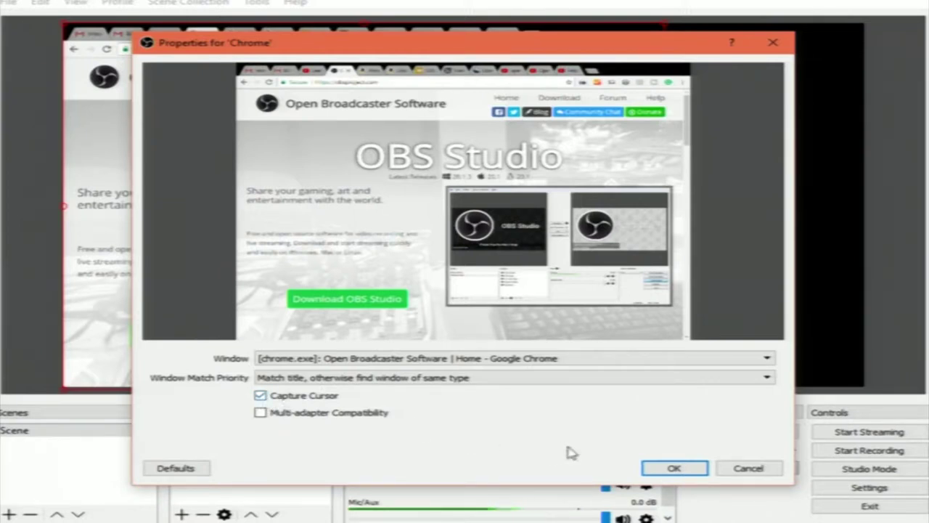
left_click(672, 470)
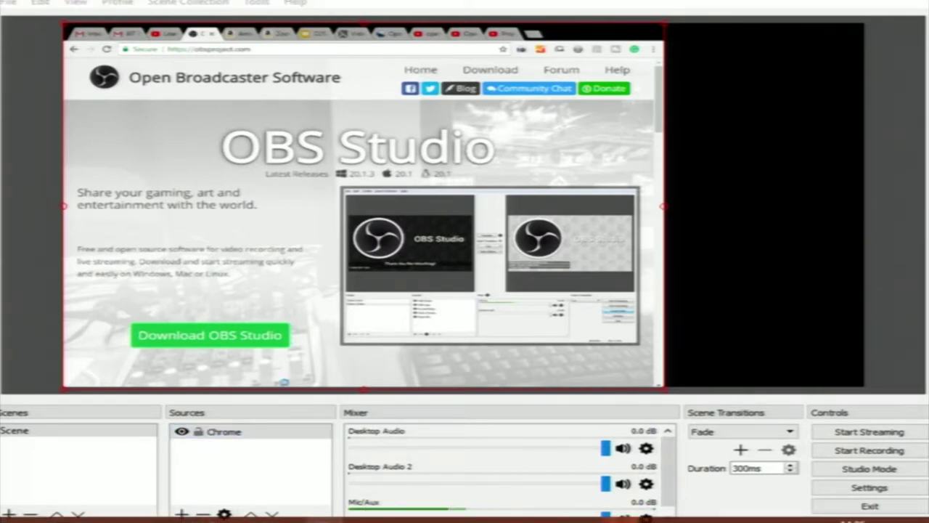
Launch Everything from the taskbar, approve its UAC prompt, and return to OBS
left_click(325, 519)
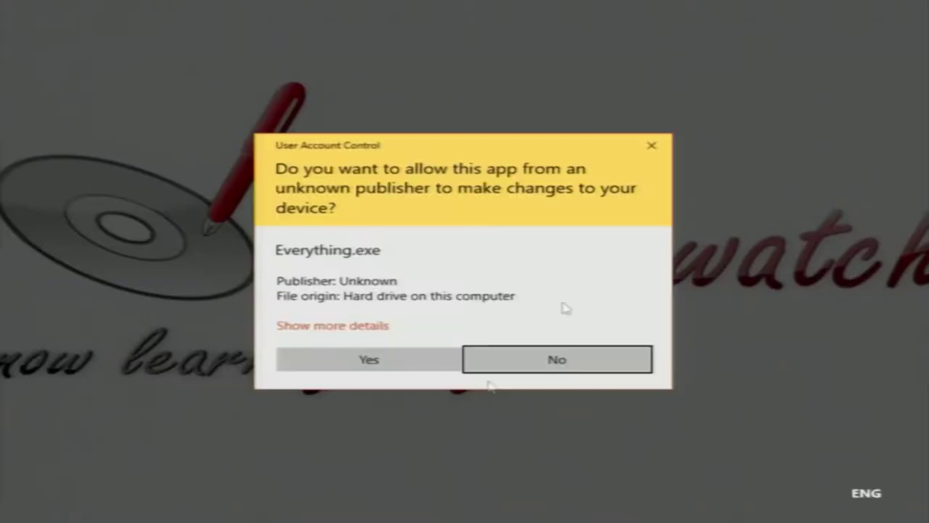
left_click(403, 357)
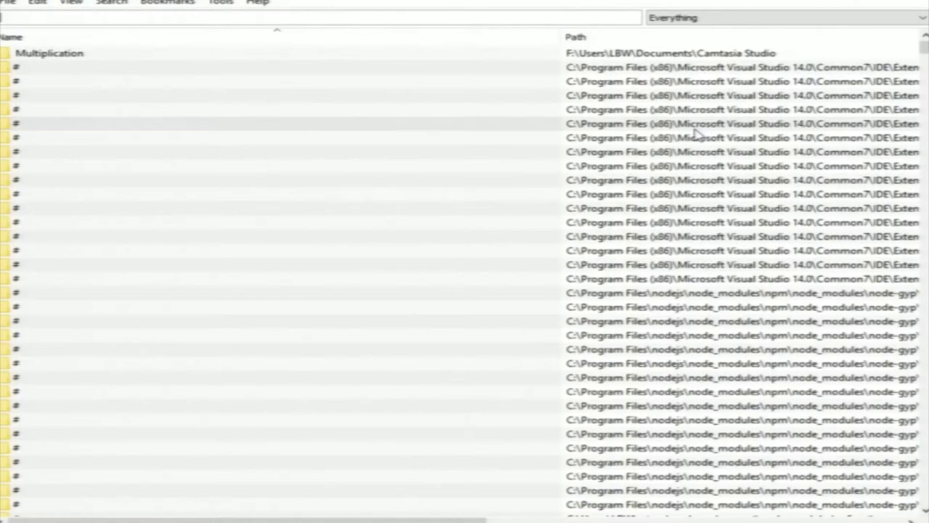
key("alt+Tab")
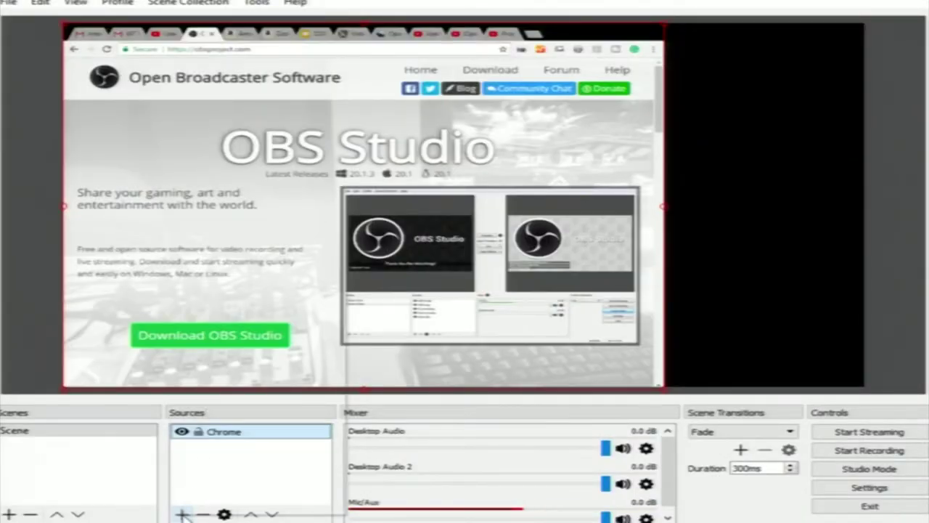
Add a default-named Window Capture source that captures the [Everything.exe]: Everything window
left_click(181, 513)
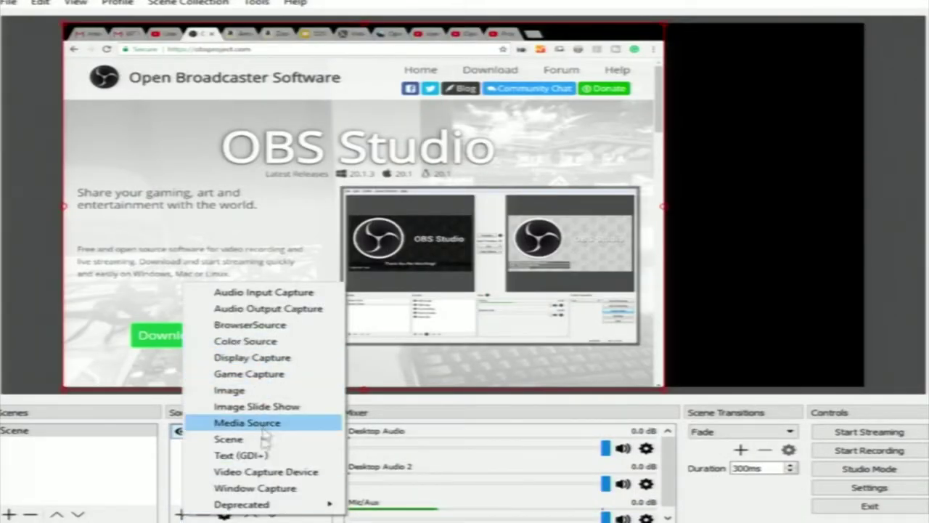
left_click(259, 489)
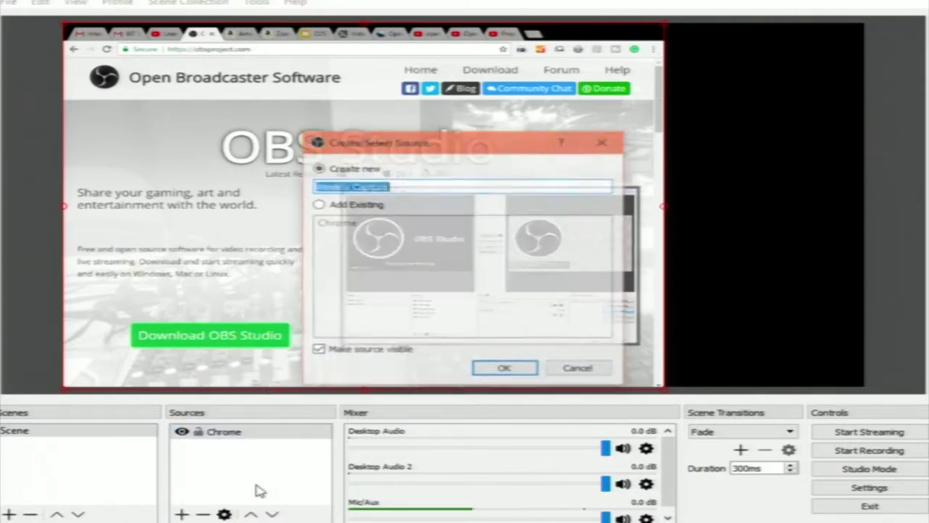
left_click(506, 370)
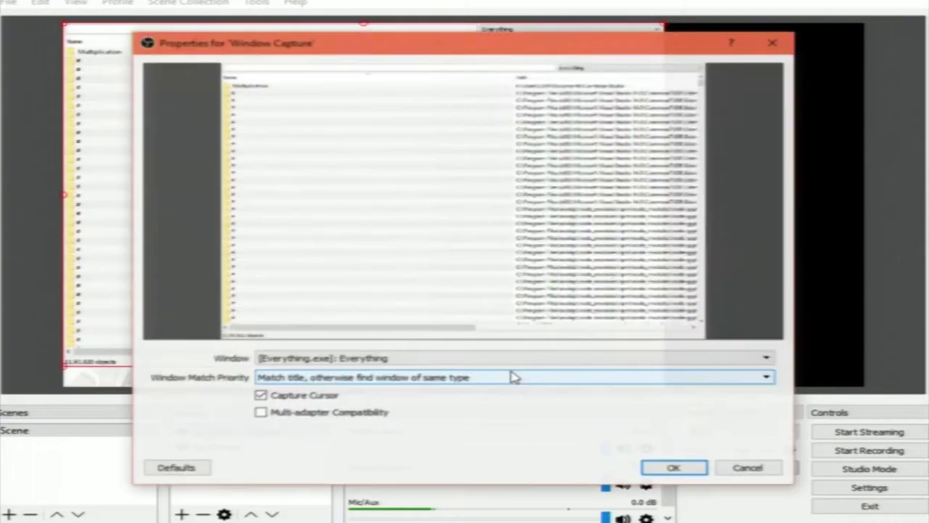
left_click(381, 359)
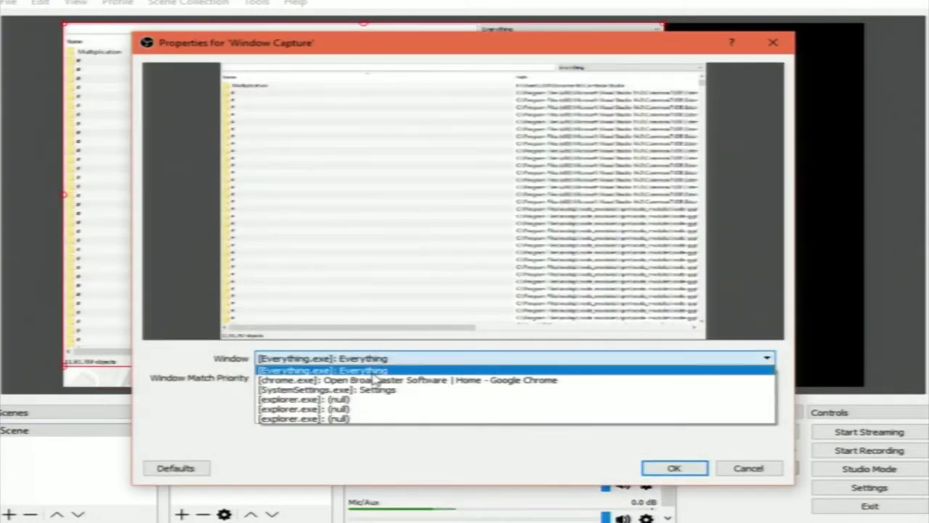
left_click(367, 372)
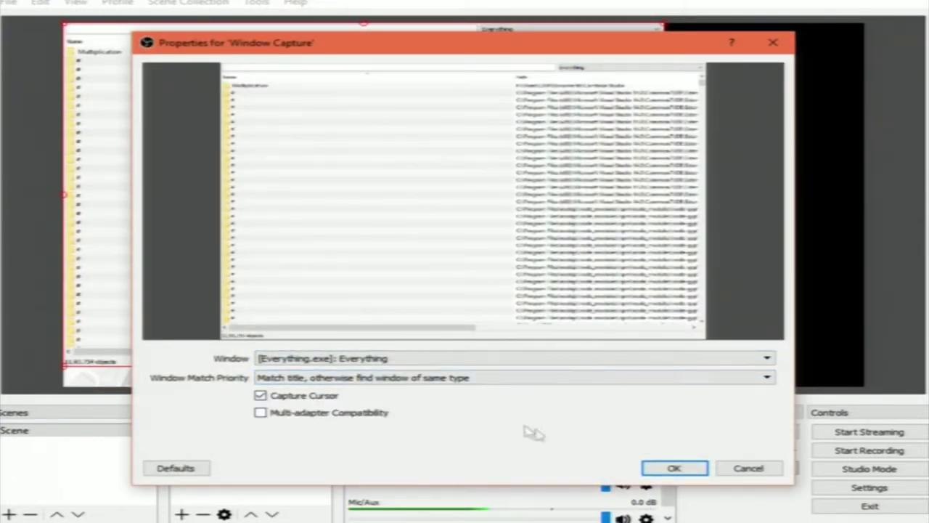
left_click(672, 470)
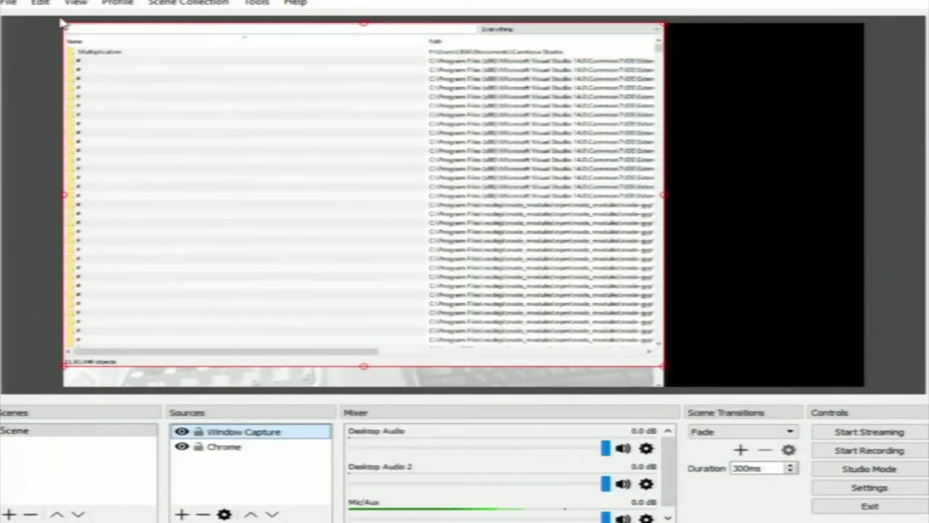
Scale down the Everything capture into the top right and the Chrome capture into the top left
left_click_drag(63, 24, 367, 180)
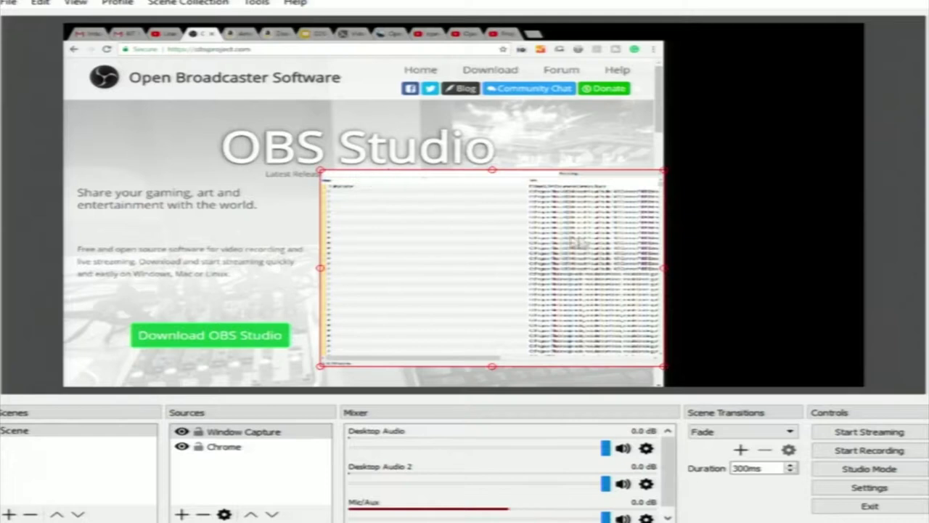
left_click_drag(581, 246, 788, 99)
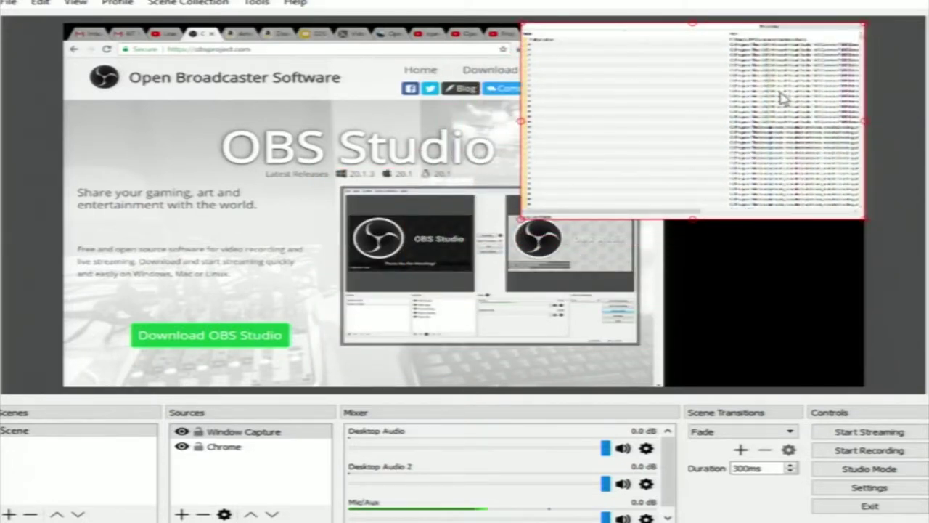
left_click(493, 215)
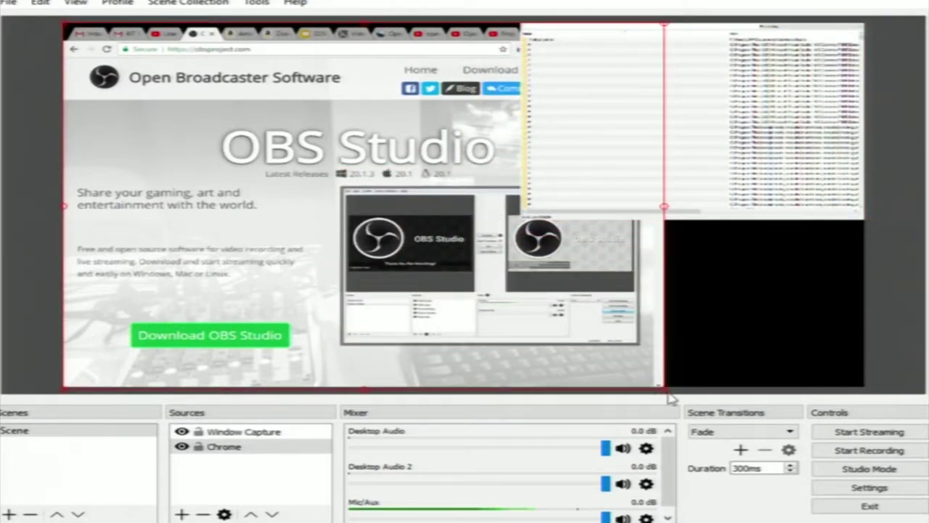
left_click_drag(663, 392, 507, 290)
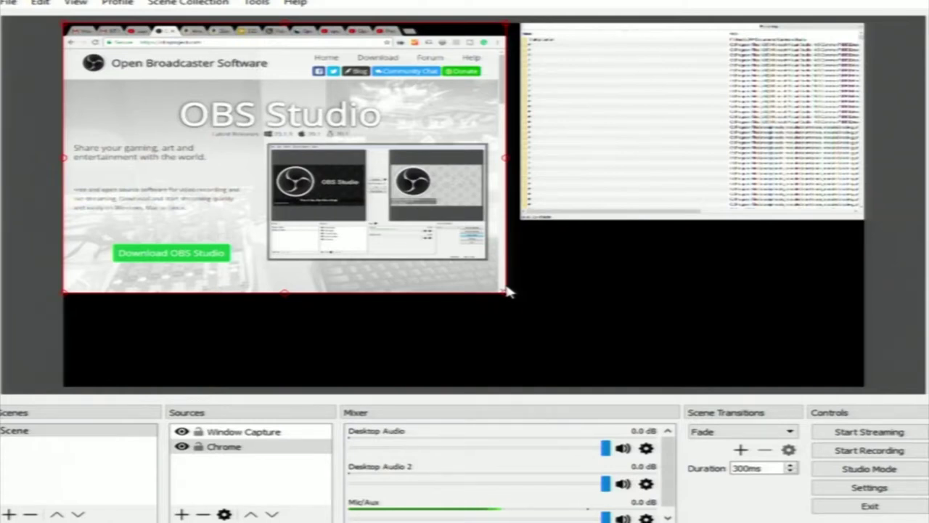
Enlarge the Chrome window capture in the OBS preview
left_click_drag(508, 292, 602, 387)
Enlarge the Everything capture, then restore, narrow and move the Everything window to the right side
left_click(587, 162)
left_click_drag(521, 218, 440, 388)
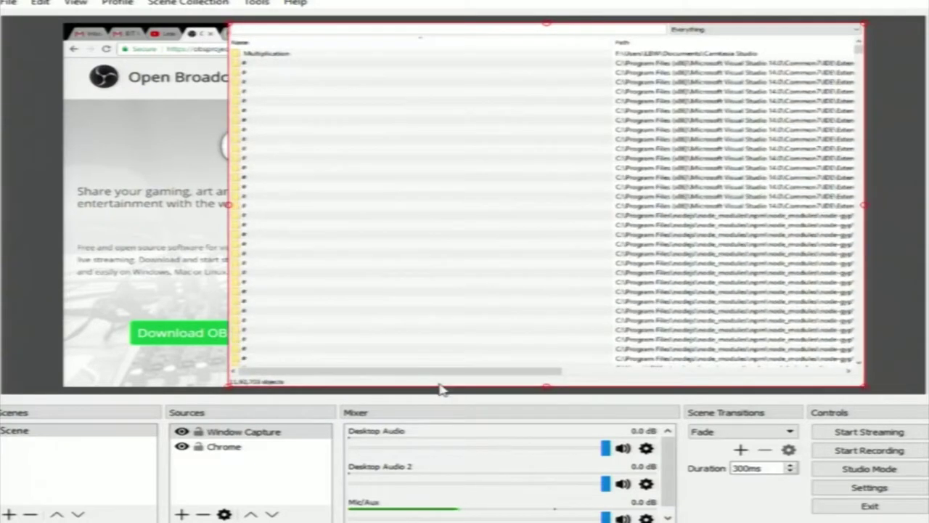
key("alt+Tab")
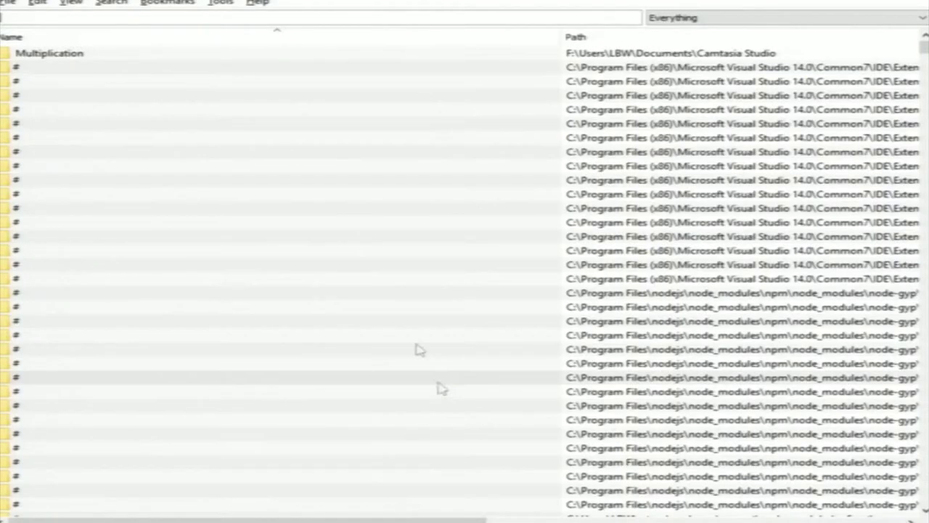
key("super+Down")
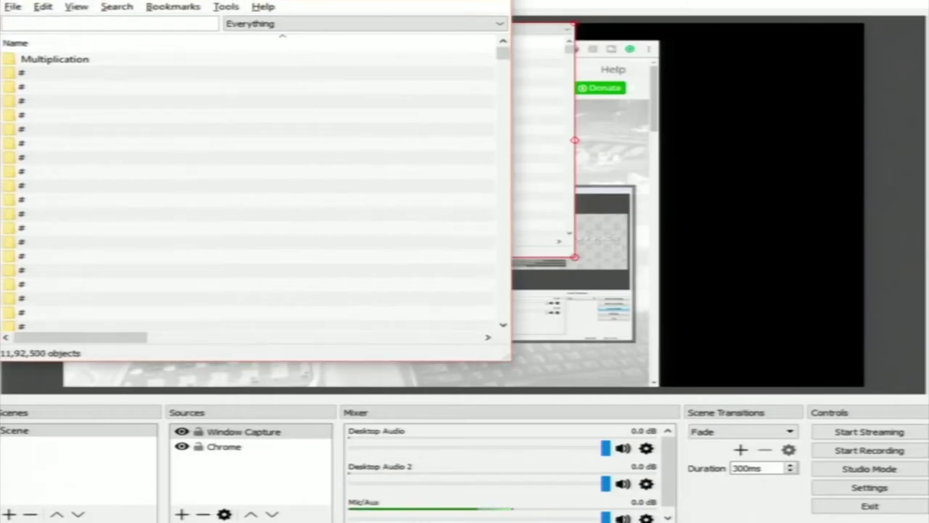
left_click_drag(2, 46, 198, 45)
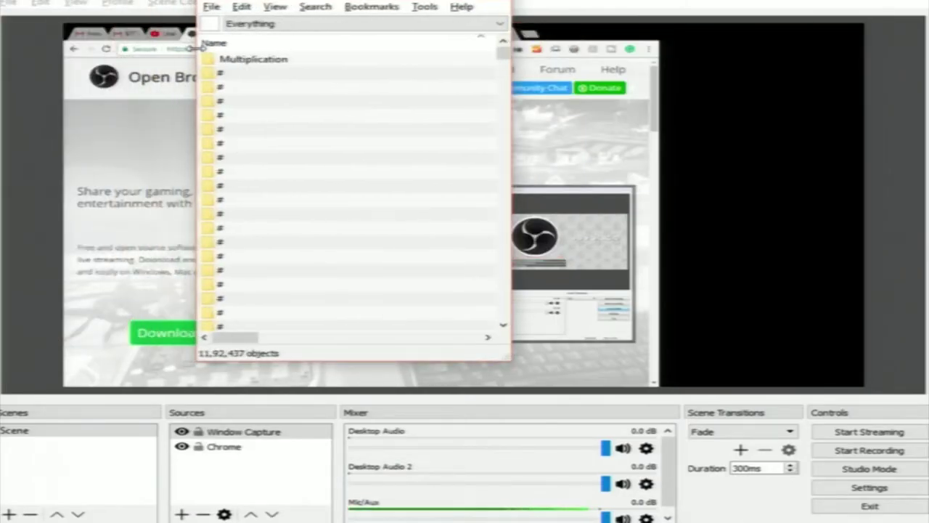
left_click_drag(397, 1, 754, 66)
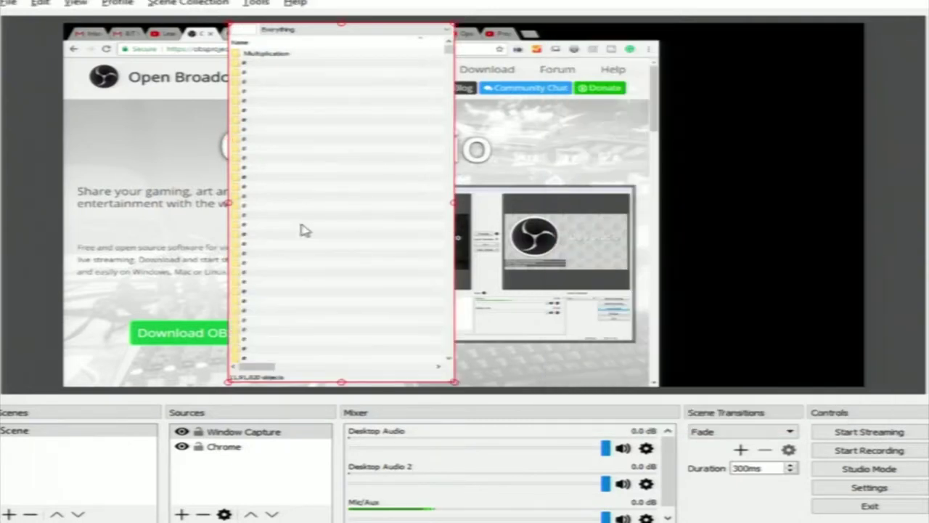
Place the Everything capture as a tall strip along the canvas's right edge, narrowing its window further
left_click_drag(305, 228, 712, 229)
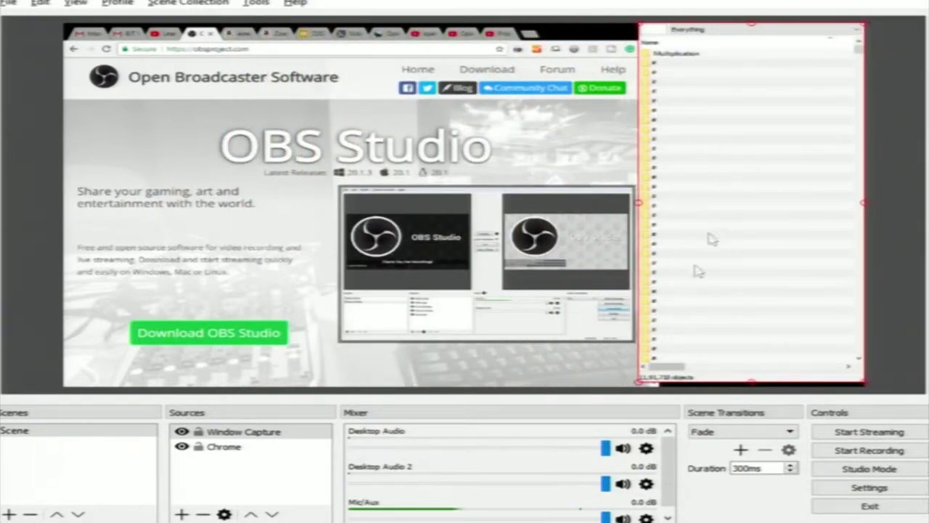
left_click_drag(640, 386, 637, 390)
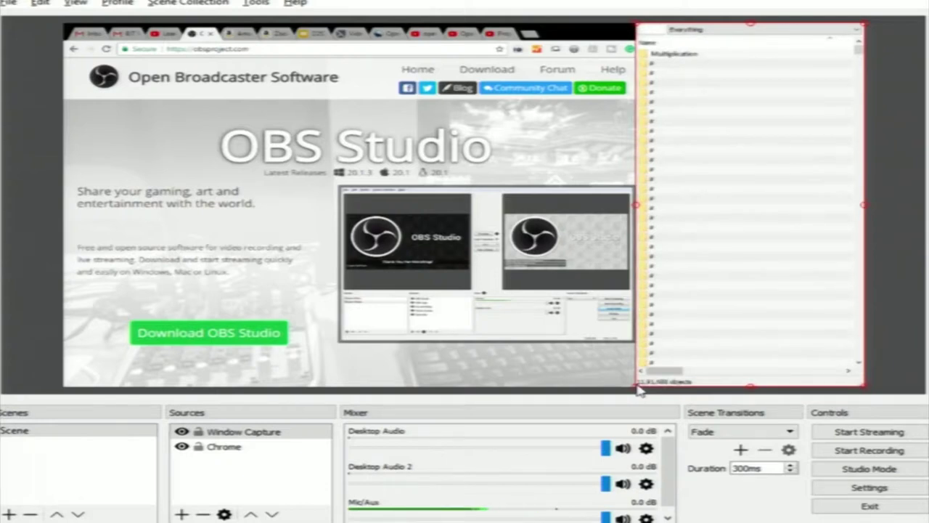
mouse_move(639, 518)
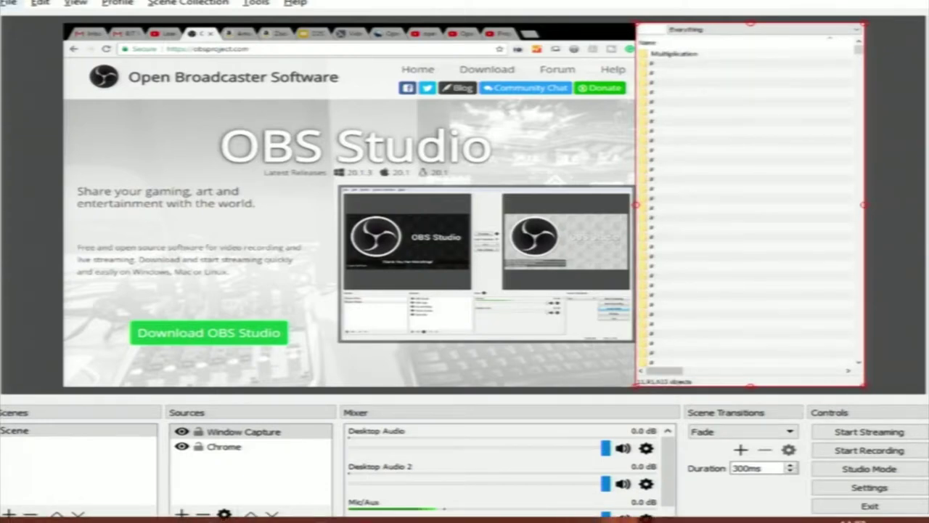
left_click(312, 520)
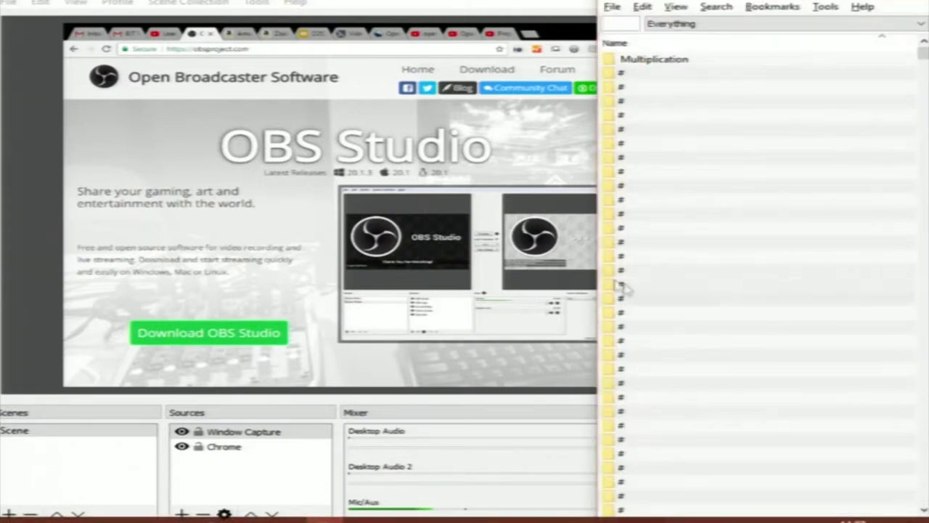
left_click_drag(597, 104, 622, 104)
left_click(615, 103)
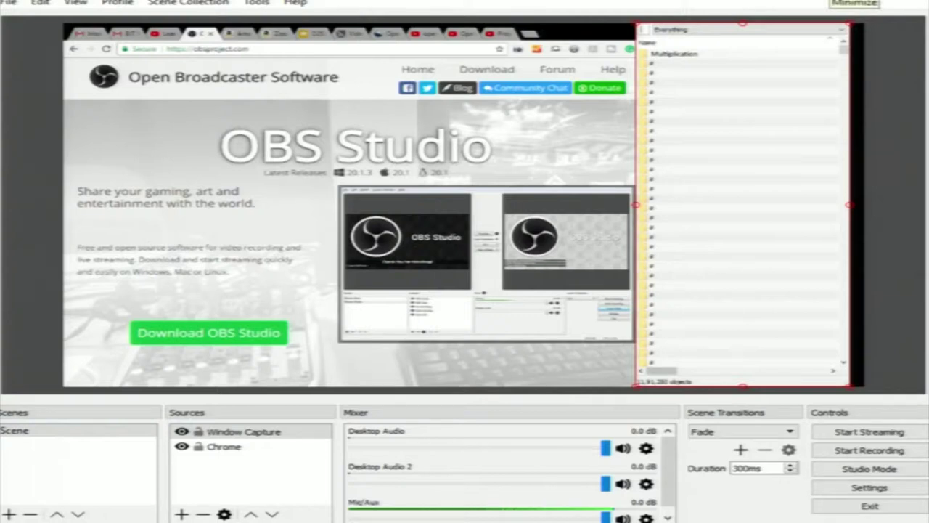
Start a test recording, search 'pal' in Everything, then switch to Chrome on the OBS website
left_click(842, 450)
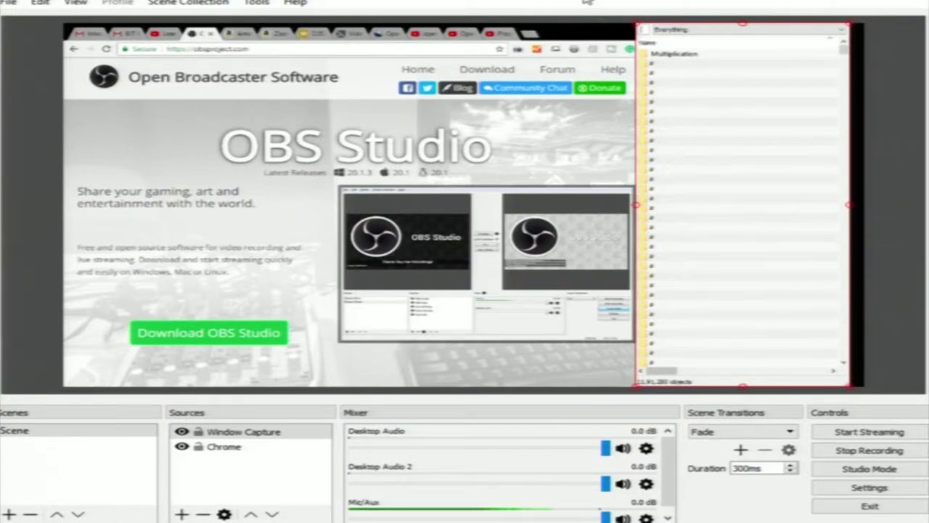
key("alt+Tab")
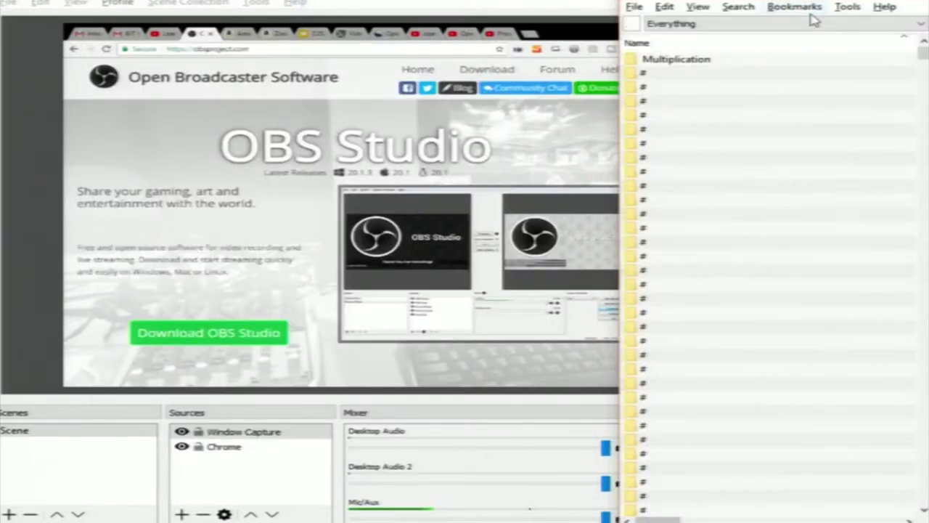
type("pal")
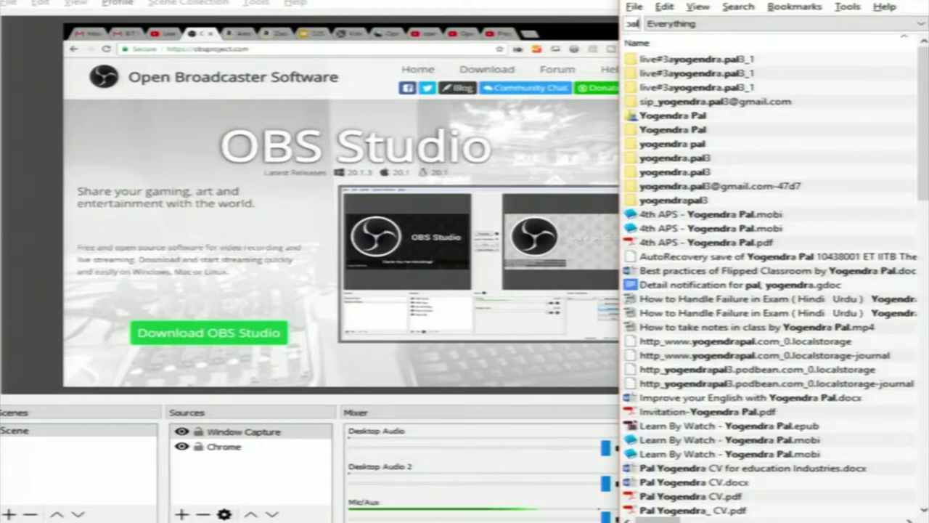
key("alt+Tab")
key("Tab")
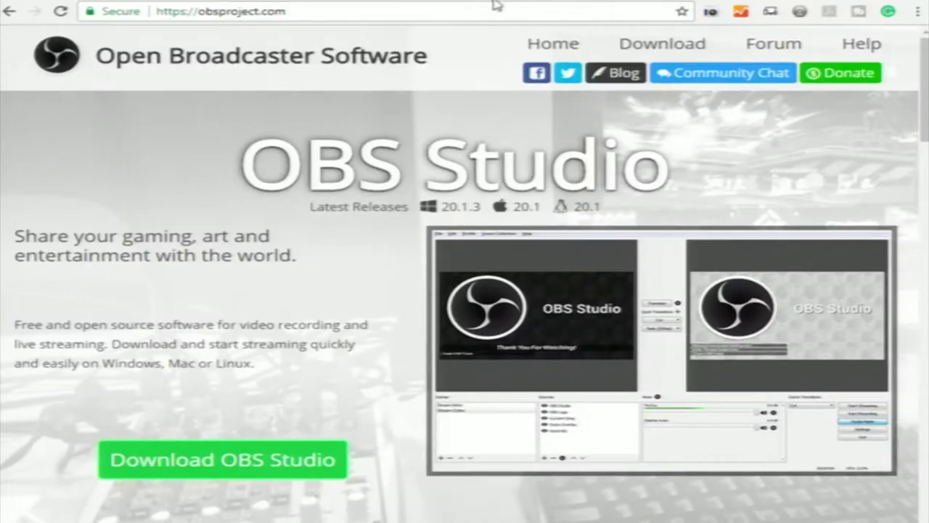
Cycle Chrome tabs to the YouTube 'operational amplifier in hindi' results, then stop the OBS recording
key("ctrl+Tab")
key("ctrl+Tab")
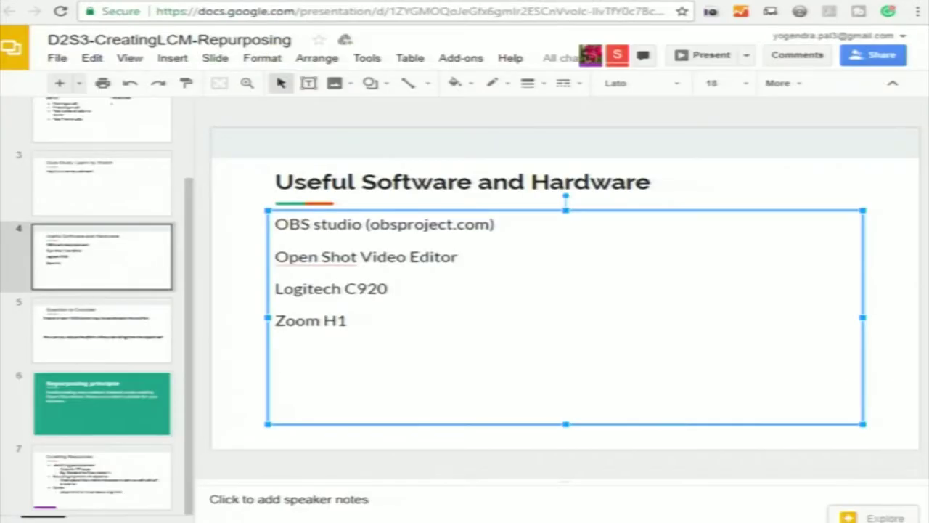
key("ctrl+Tab")
key("ctrl+Tab")
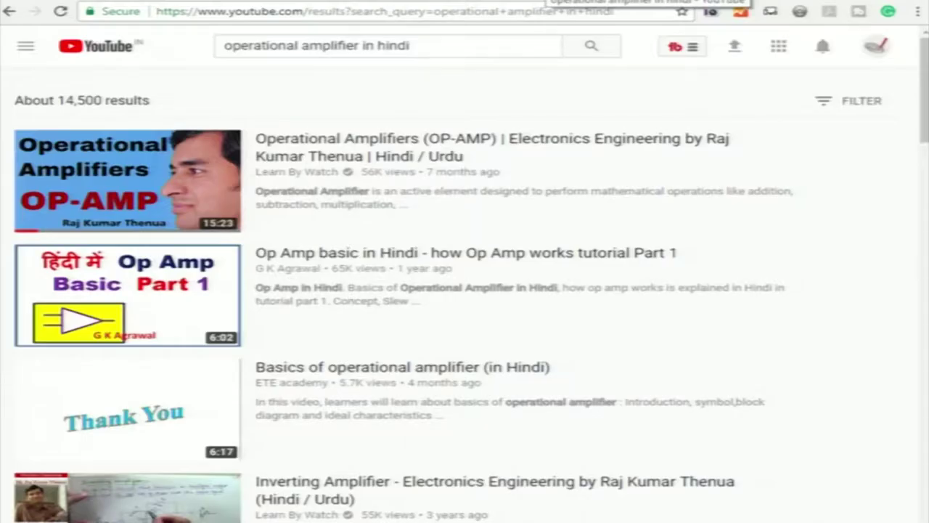
key("alt+Tab")
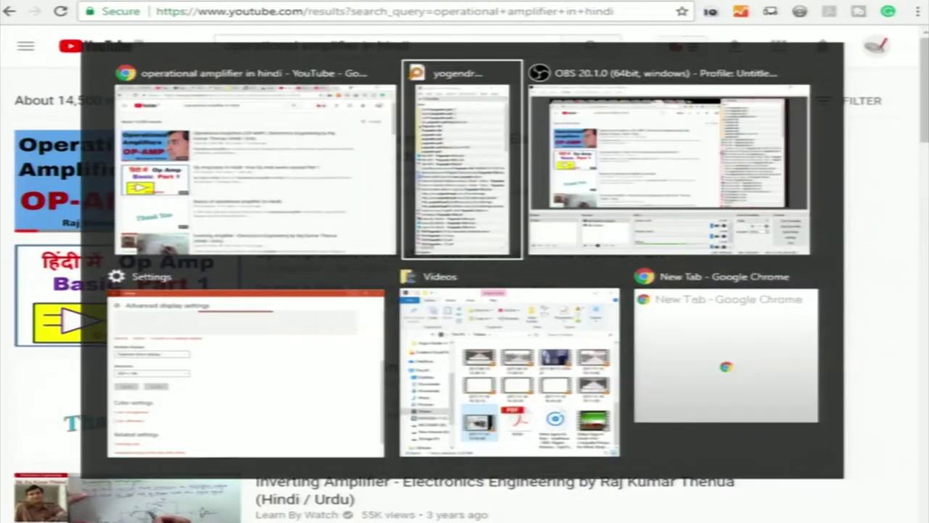
key("alt+Tab")
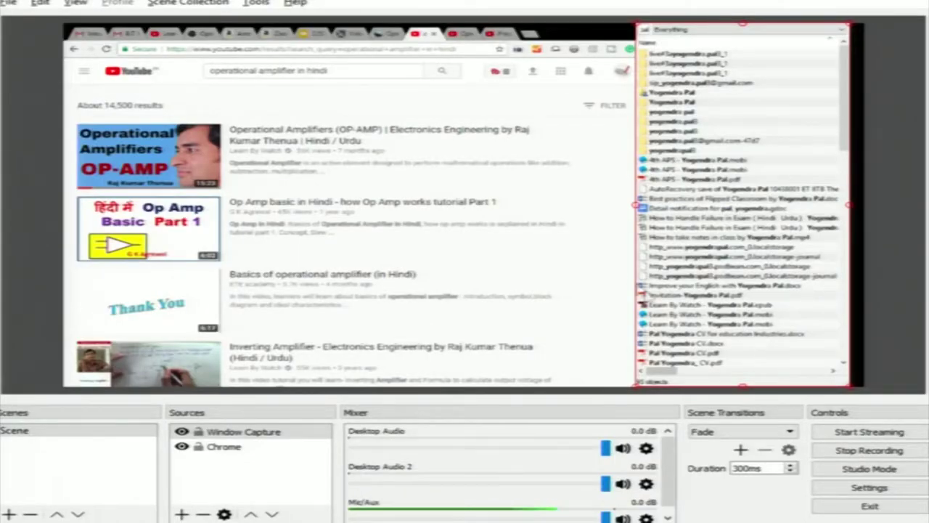
left_click(865, 450)
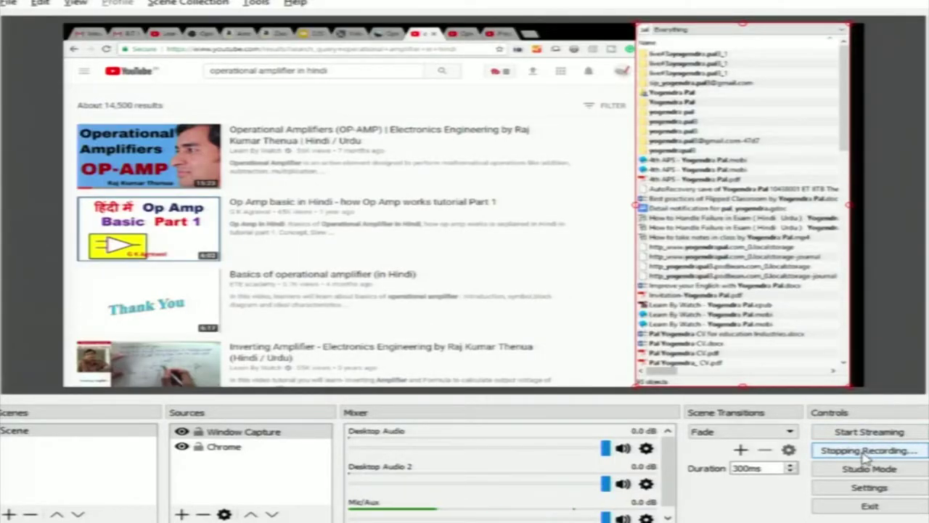
left_click(8, 3)
left_click(66, 19)
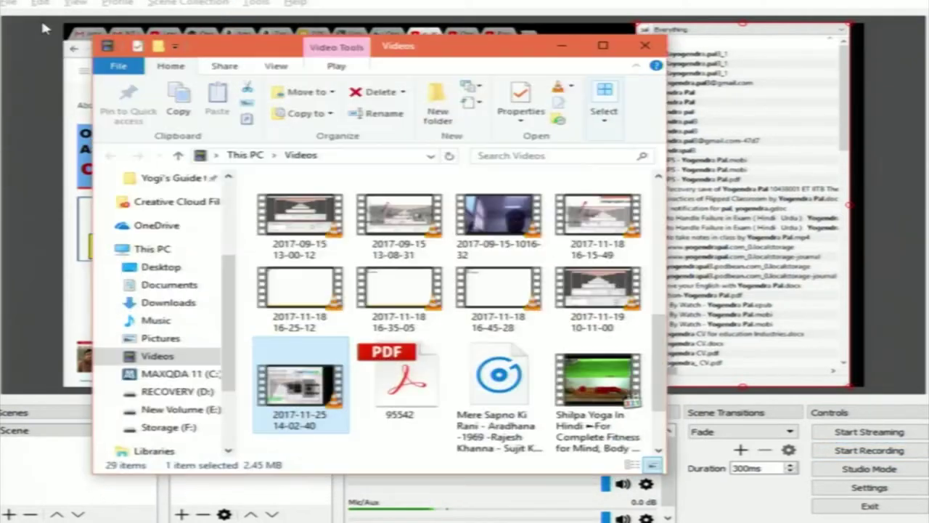
scroll(659, 319, "down", 2)
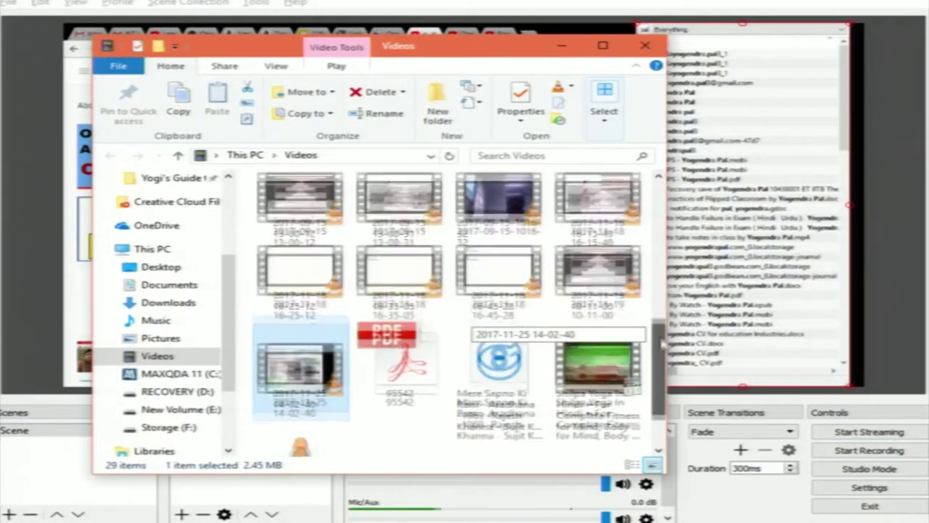
double_click(300, 409)
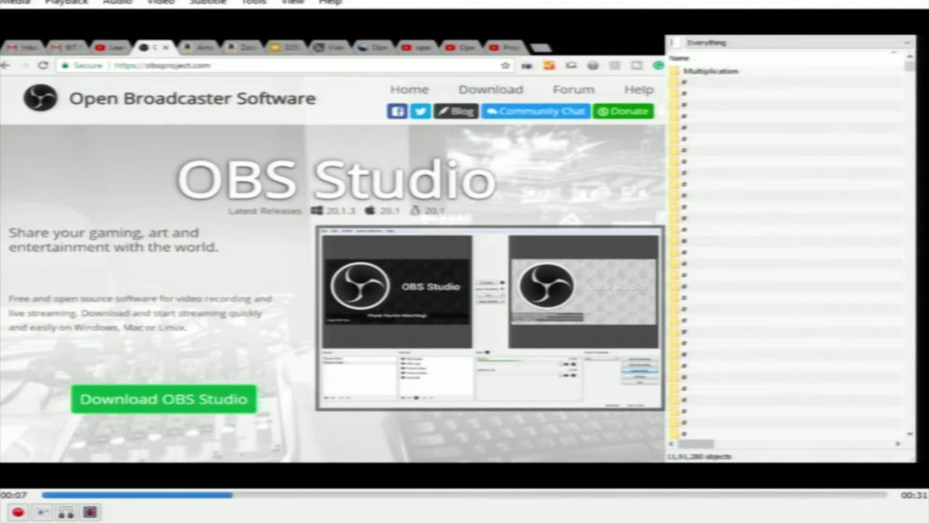
Skip ahead twice through the test recording in VLC, then minimize the player to return to OBS
left_click(470, 496)
left_click(578, 495)
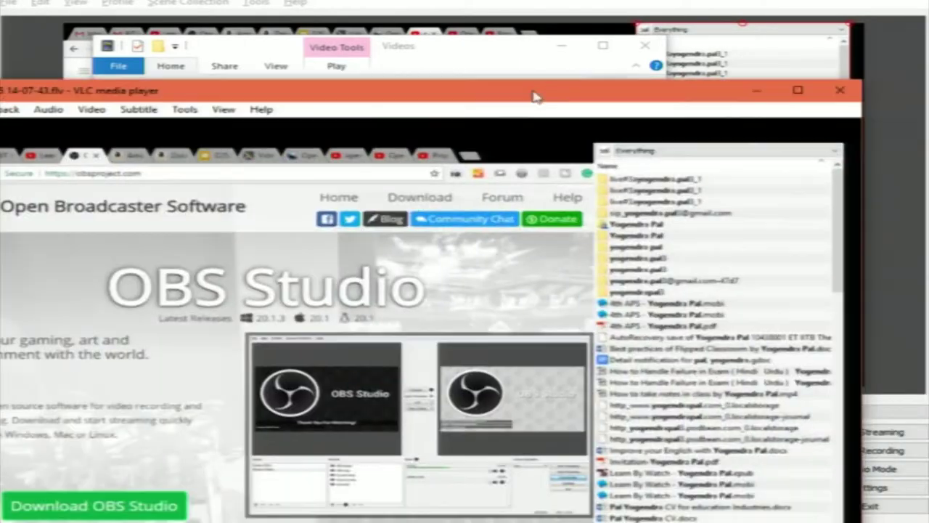
left_click(772, 94)
left_click(233, 434)
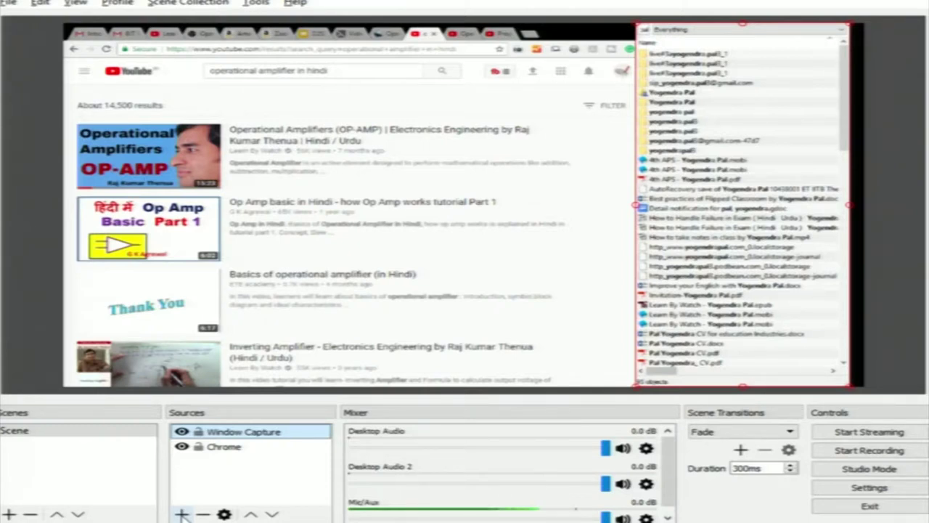
Add a Video Capture Device source using the HP Truevision HD webcam and accept its properties
left_click(183, 514)
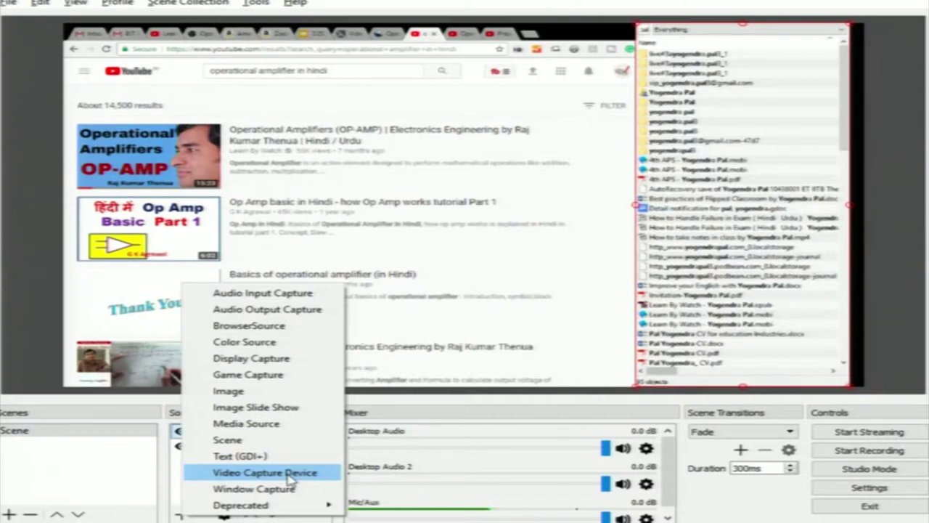
left_click(288, 473)
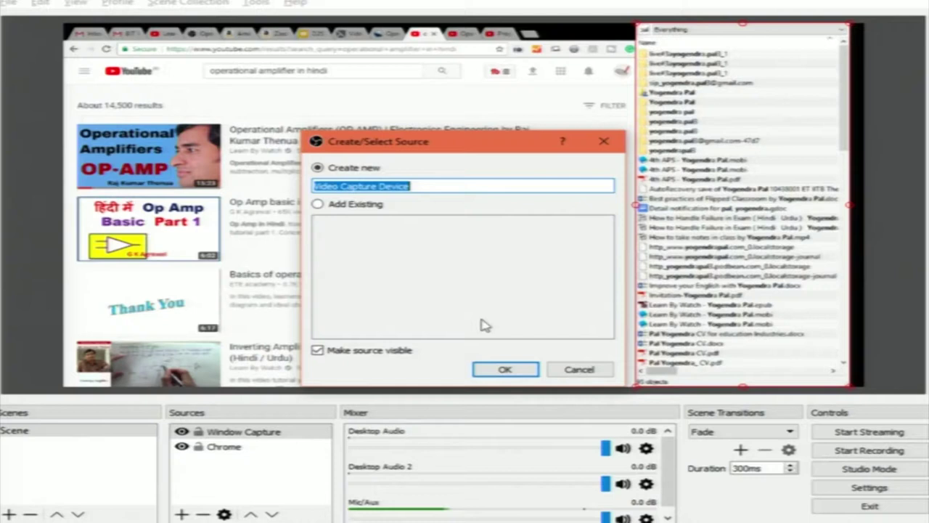
left_click(506, 370)
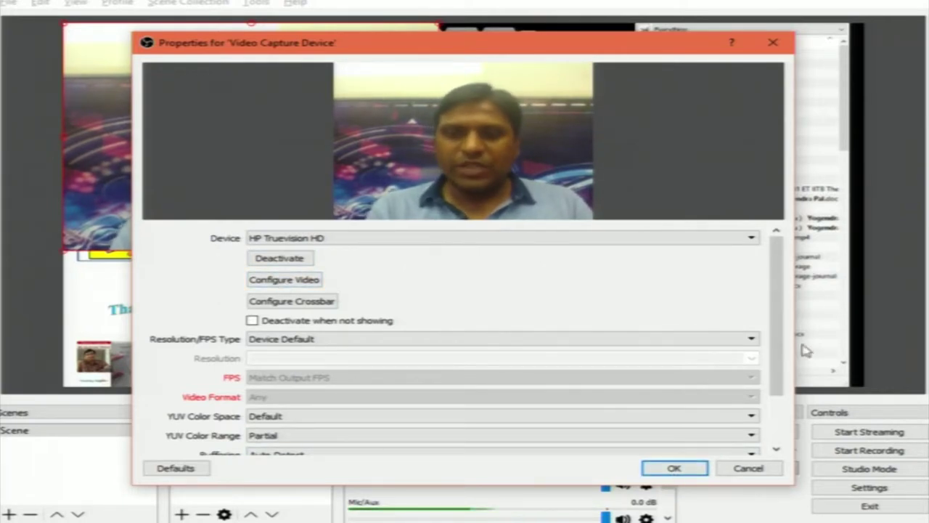
scroll(769, 399, "down", 3)
left_click(662, 467)
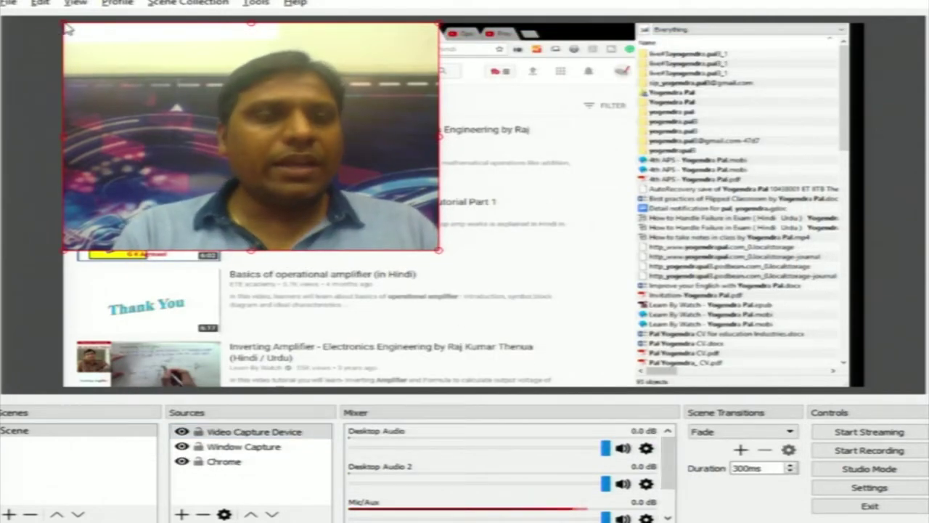
Shrink the webcam overlay into the canvas's top-right corner and bring the Everything window forward
left_click_drag(65, 29, 231, 135)
left_click_drag(339, 181, 759, 78)
key("alt+Tab")
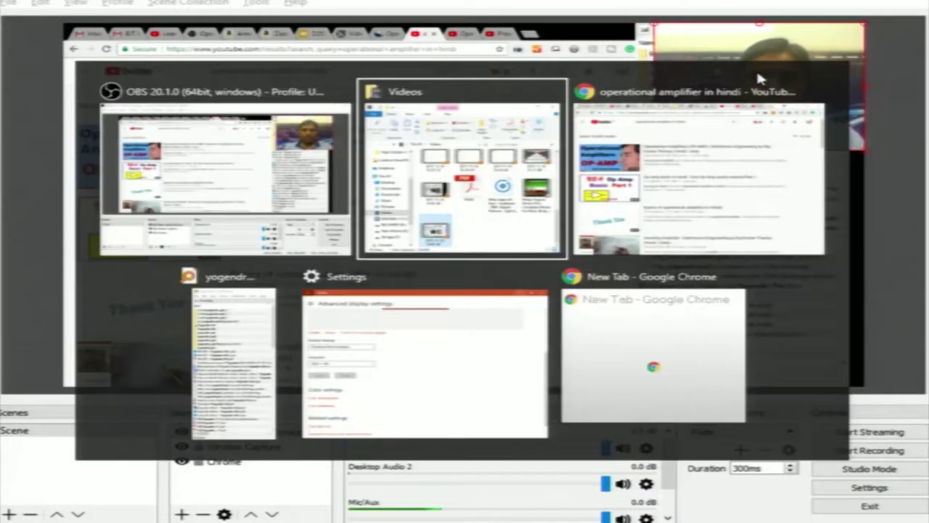
key("alt+Tab")
key("alt+Tab")
Resize the Everything window taller so it reaches the bottom of the screen
left_click_drag(708, 6, 709, 57)
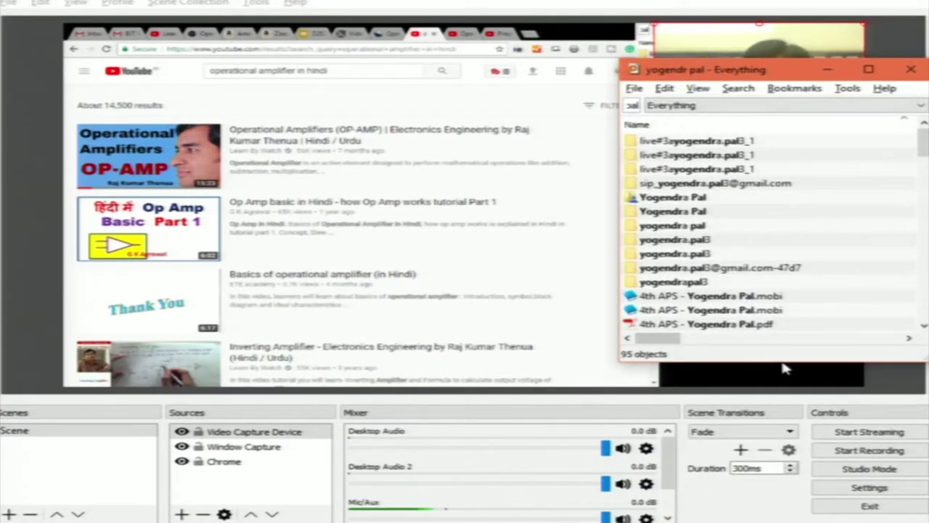
left_click_drag(778, 363, 778, 522)
left_click_drag(717, 3, 757, 178)
left_click_drag(789, 464, 788, 522)
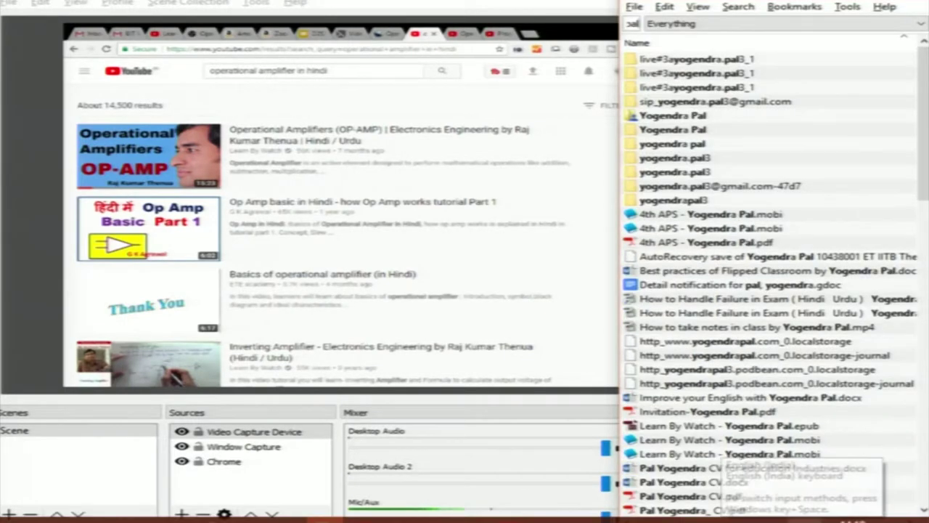
left_click_drag(844, 2, 773, 168)
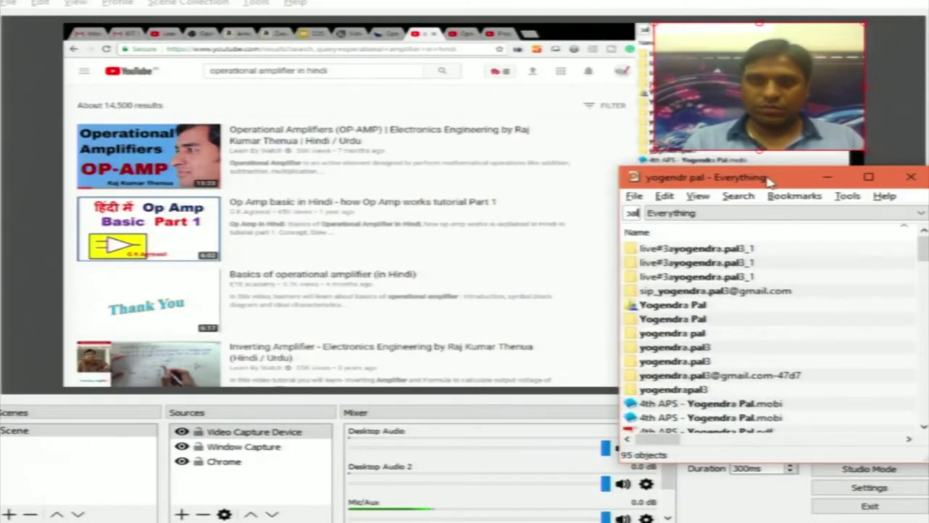
Place the enlarged Everything capture below the webcam, extend its window, and start a new recording
key("alt+Tab")
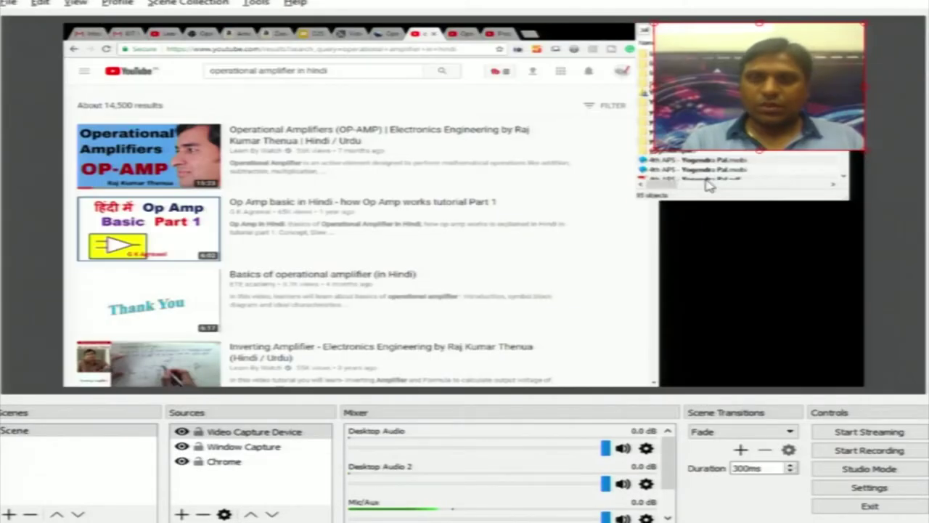
left_click(710, 182)
left_click_drag(643, 57, 654, 183)
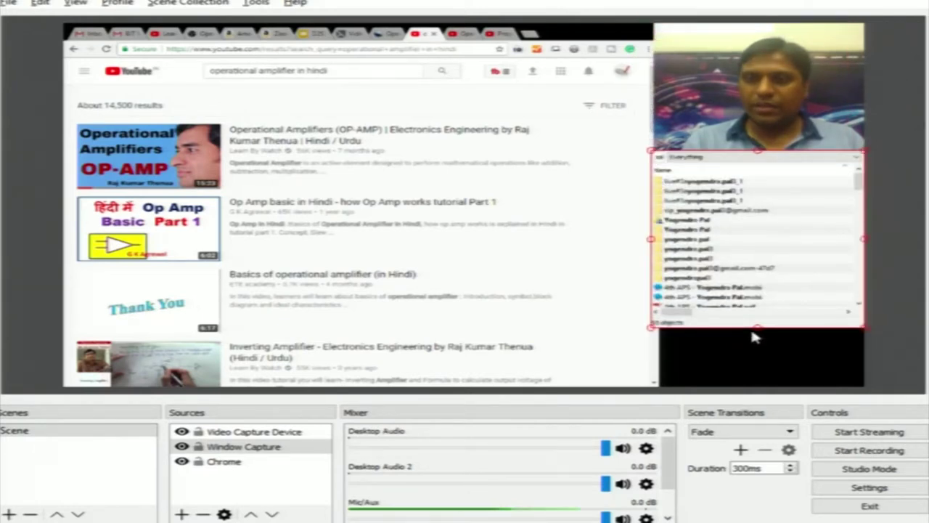
left_click_drag(759, 330, 717, 333)
key("alt+Tab")
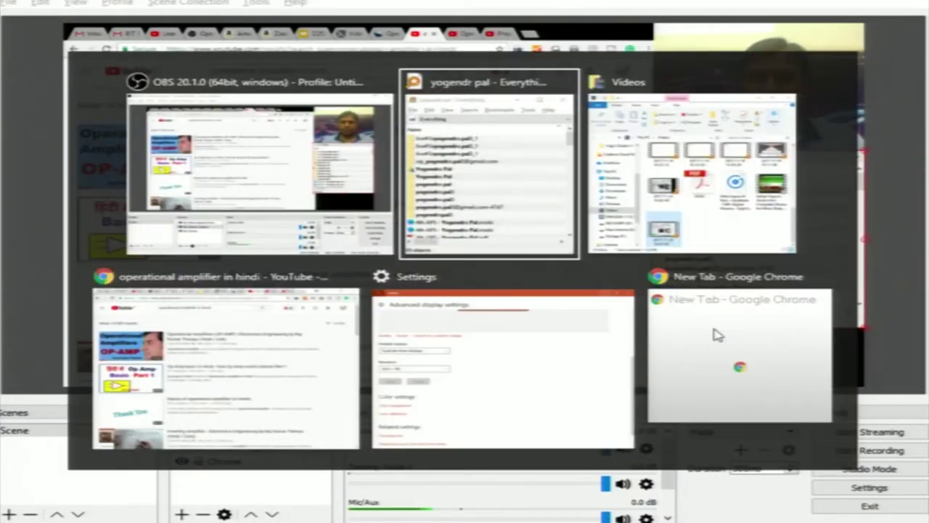
left_click_drag(769, 462, 769, 522)
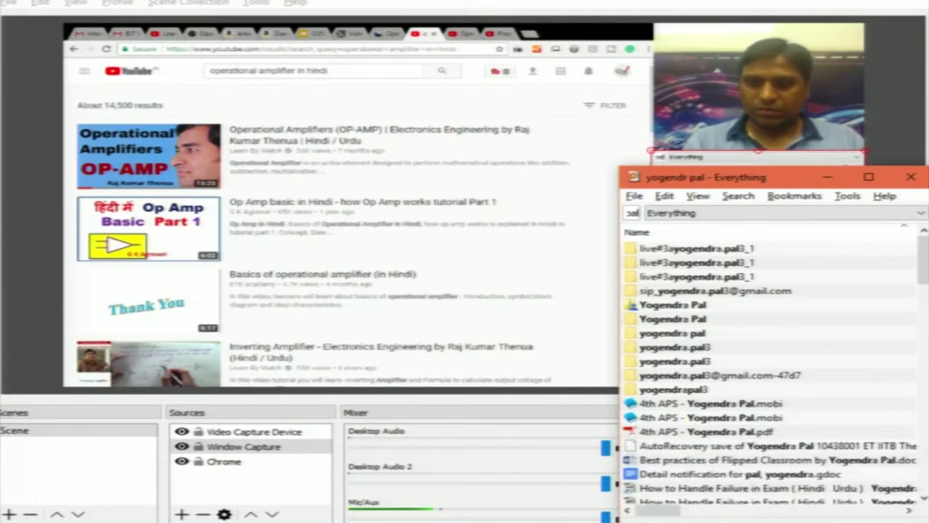
key("alt+Tab")
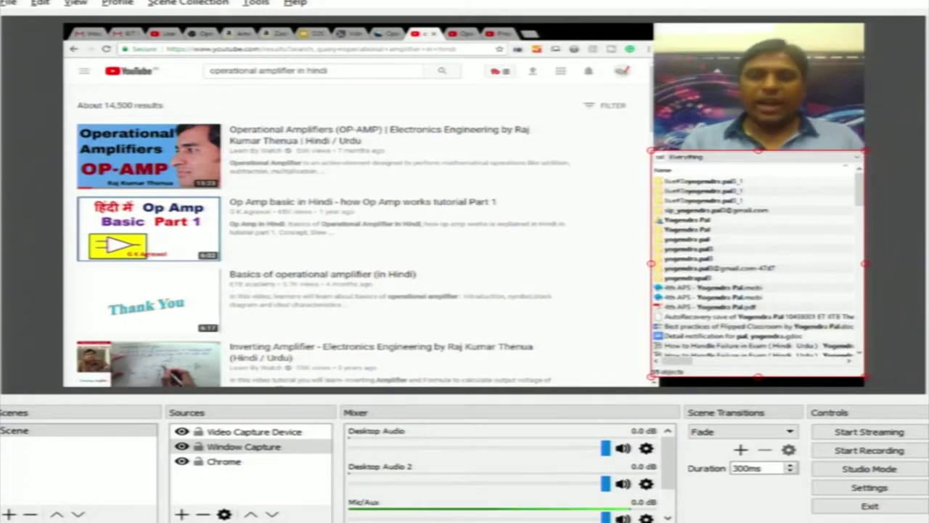
left_click(864, 451)
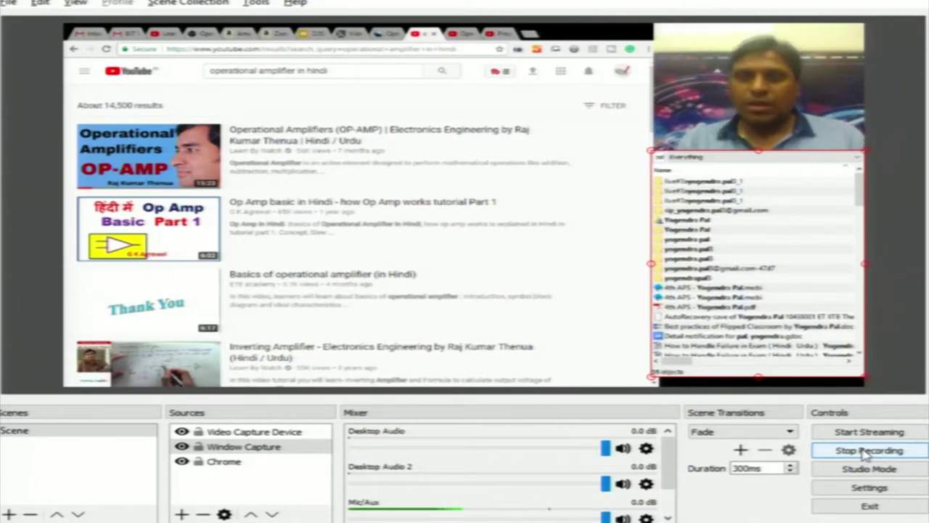
left_click(863, 451)
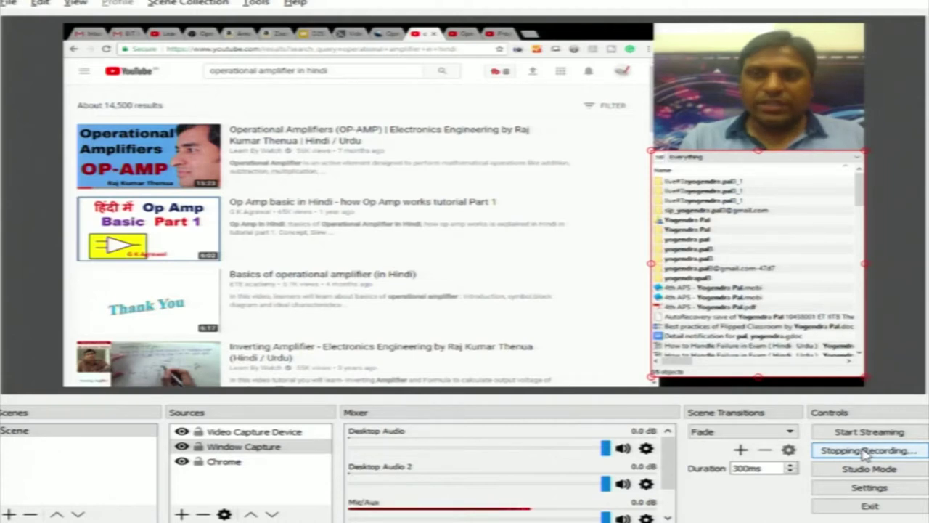
left_click(8, 3)
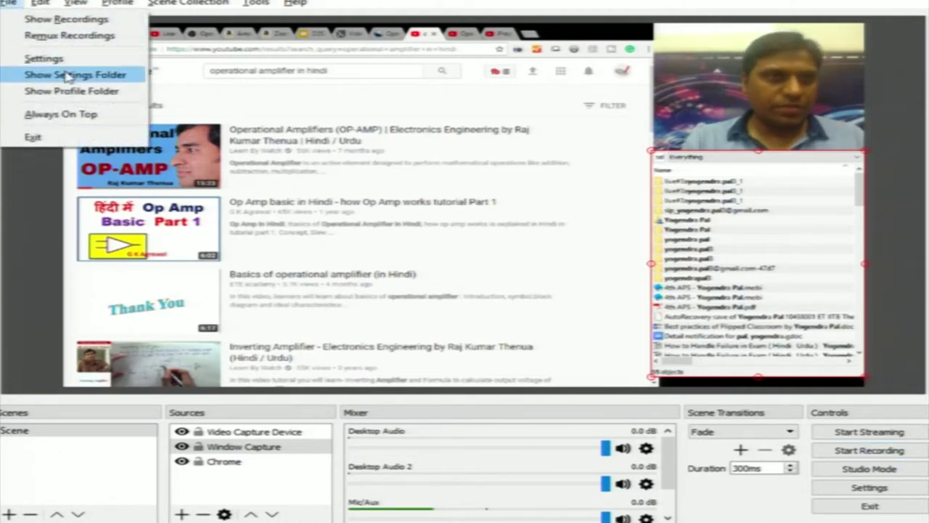
left_click(84, 20)
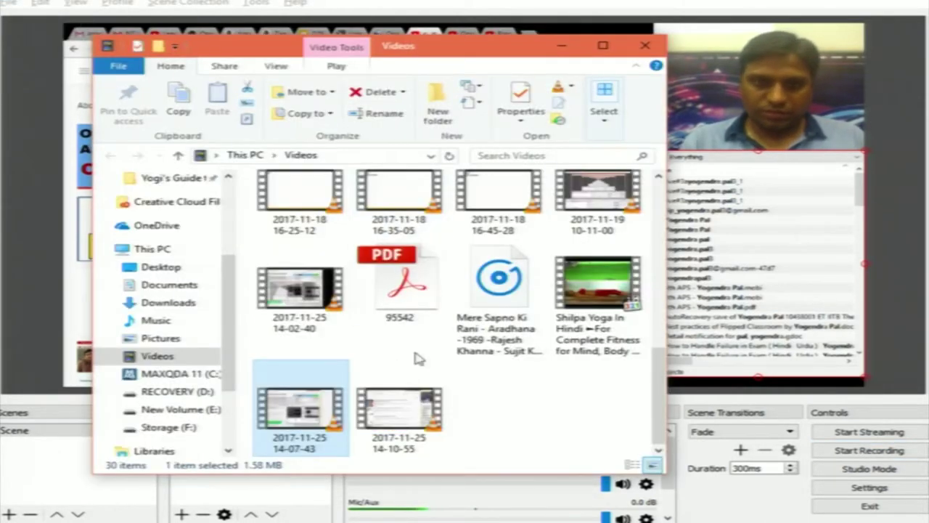
left_click(398, 415)
double_click(397, 415)
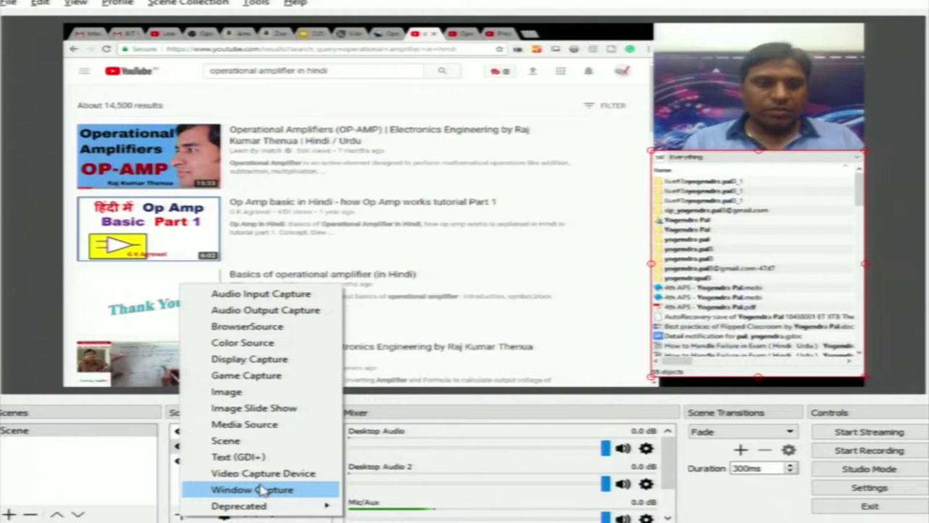
left_click(448, 401)
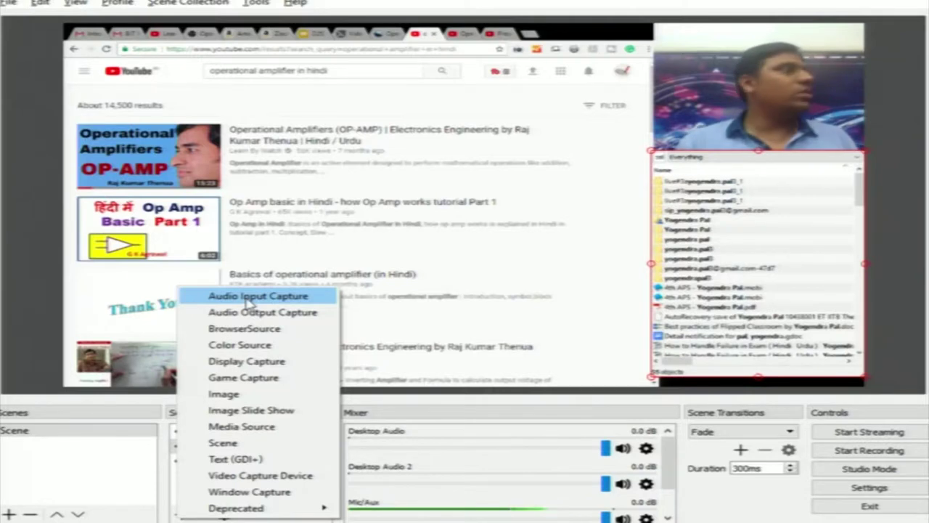
Dismiss the source-type list and scroll the Mixer to show the Mic/Aux and Video Capture Device meters
left_click(502, 416)
left_click_drag(670, 464, 674, 409)
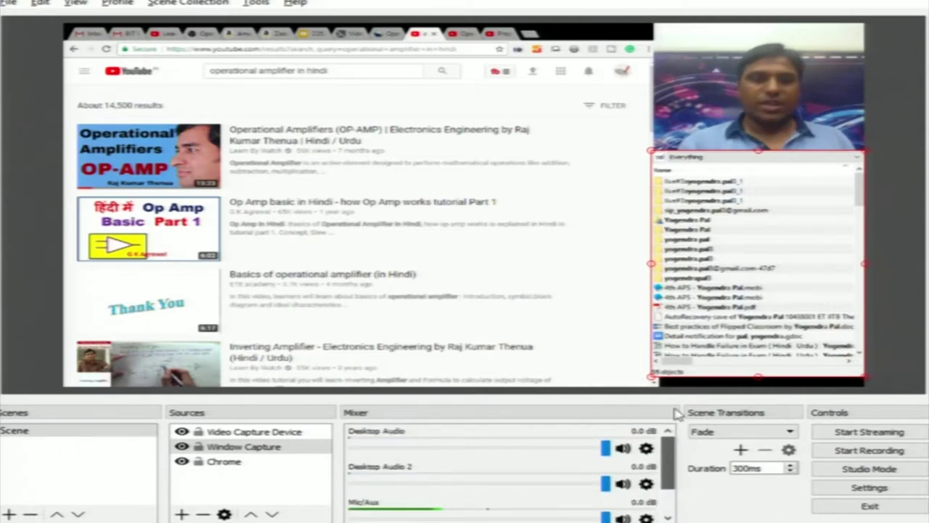
scroll(677, 462, "down", 1)
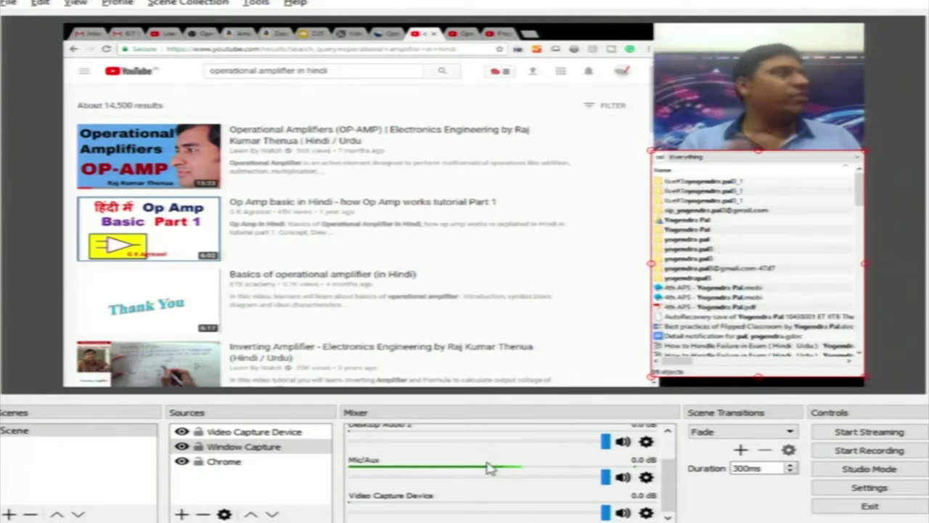
left_click(9, 3)
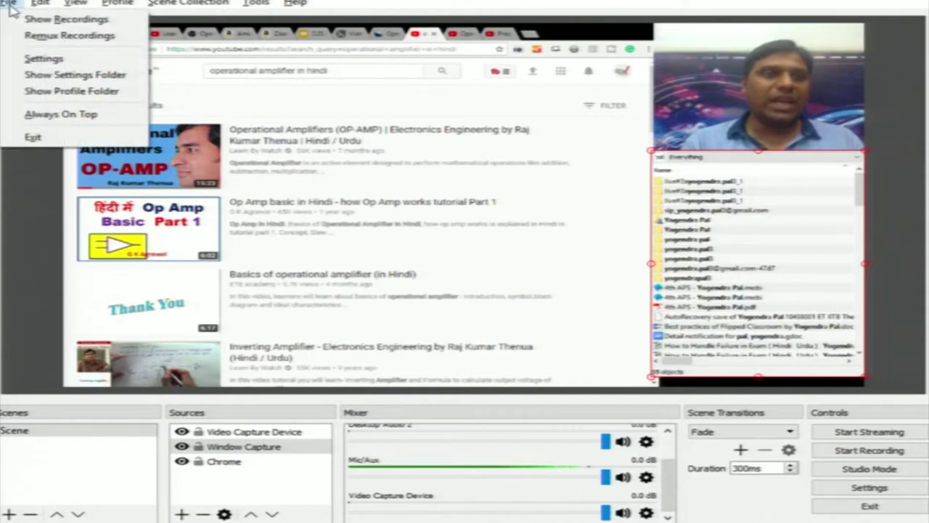
Review the Settings Audio page, keeping Mic/Auxiliary Audio Device on Default
left_click(13, 6)
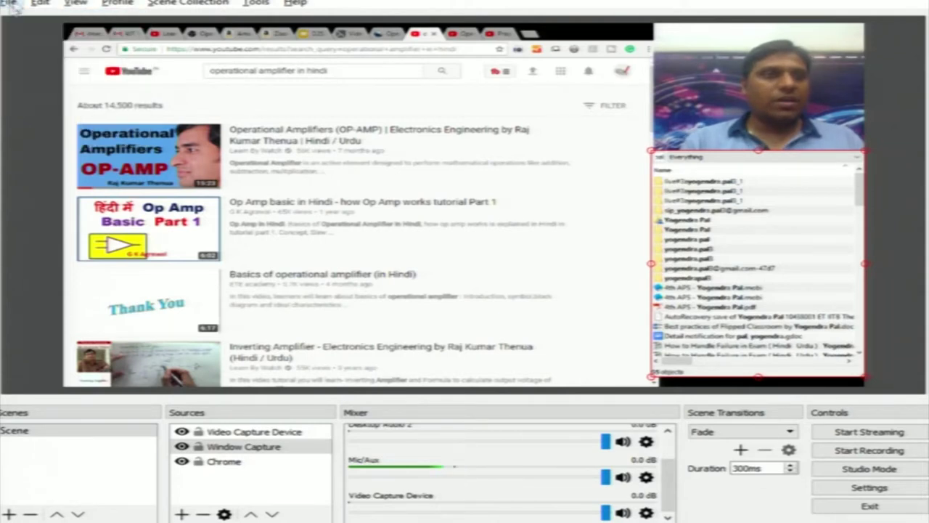
left_click(14, 6)
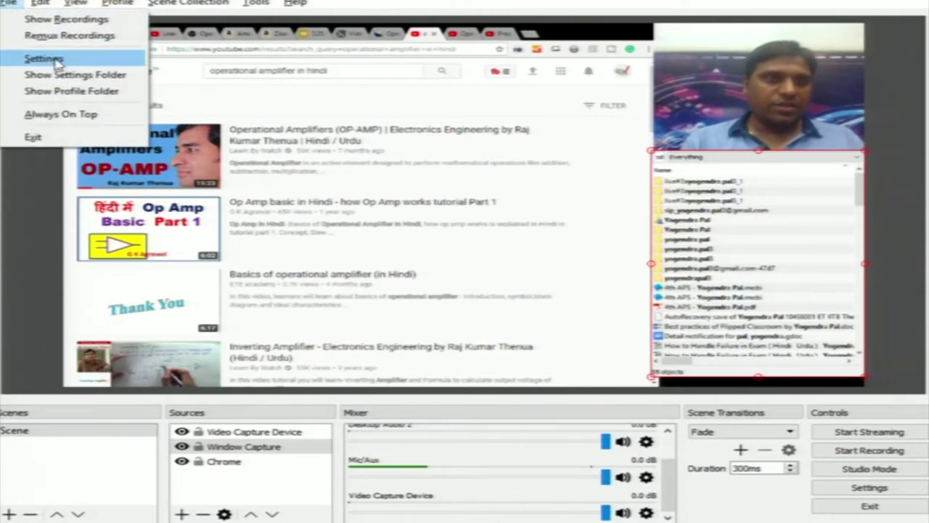
left_click(475, 161)
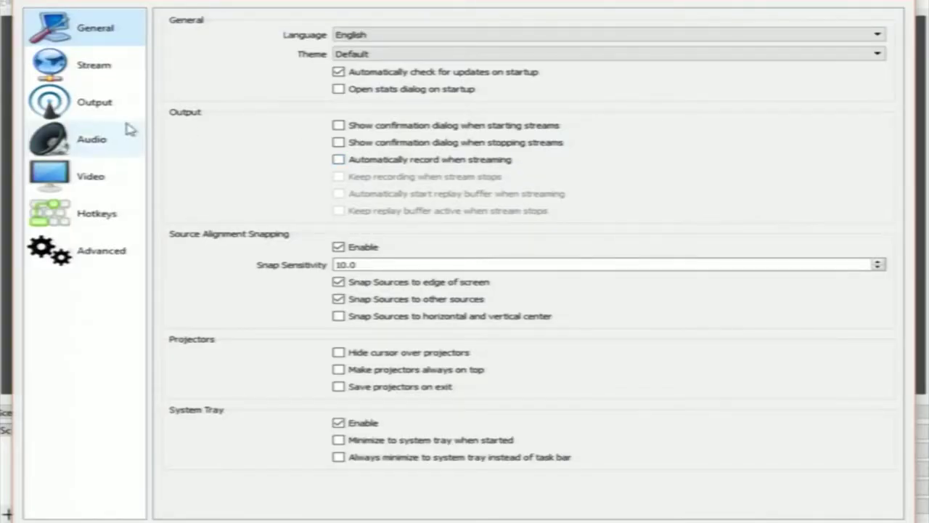
left_click(91, 155)
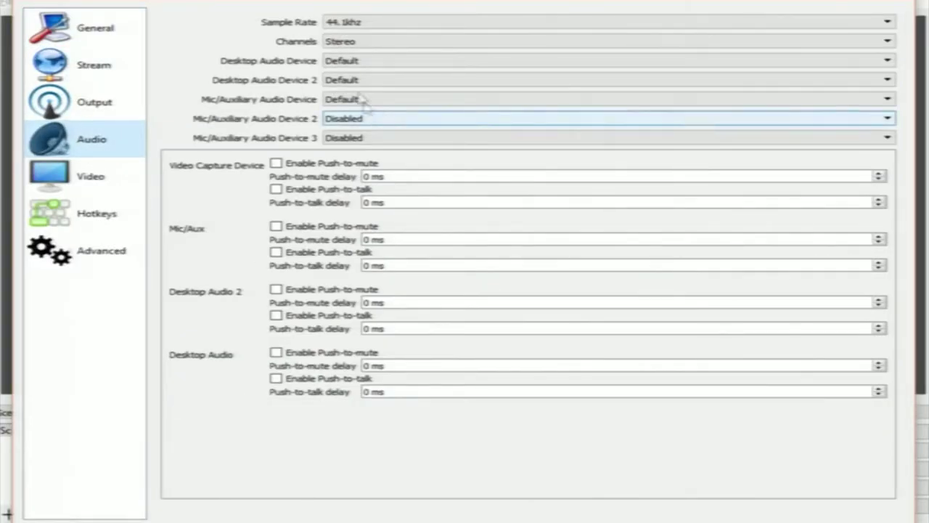
left_click(411, 102)
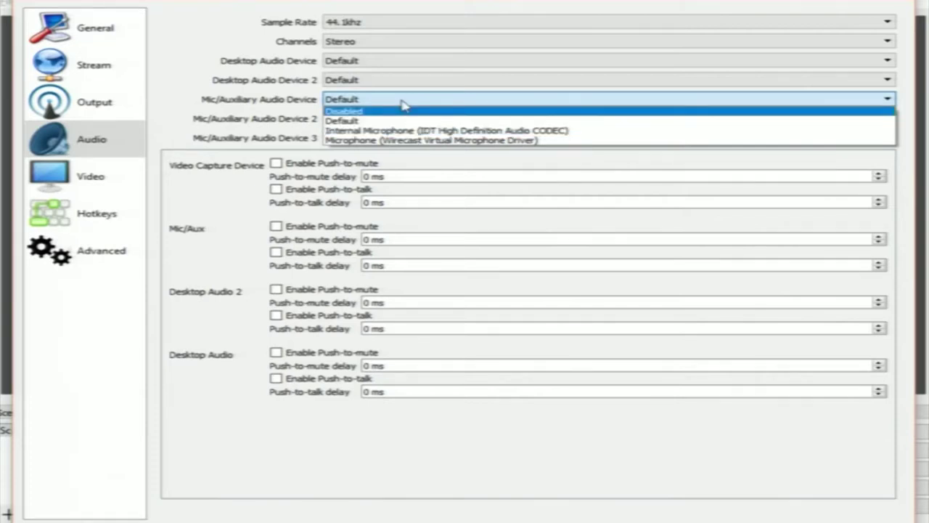
left_click(400, 101)
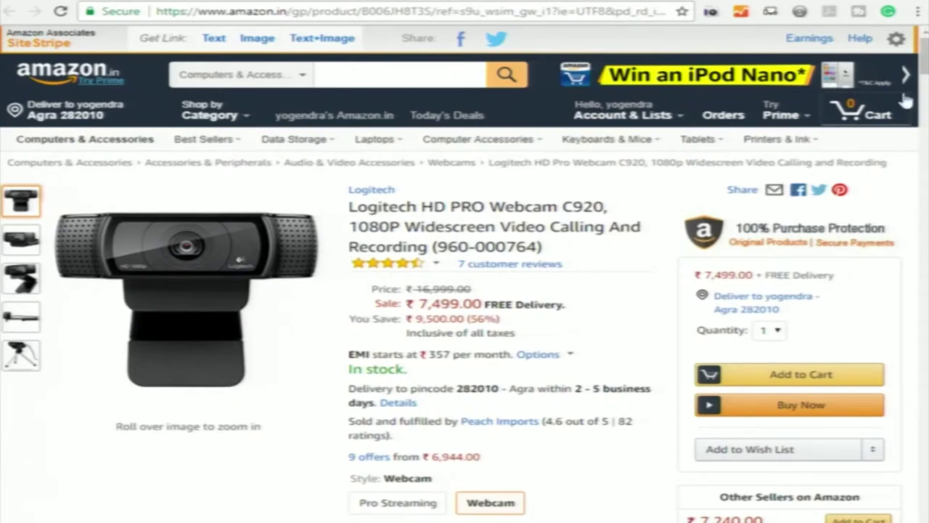
Browse the Logitech C920 webcam listing, switch windows, and view the Zoom H1 recorder page
scroll(628, 206, "down", 4)
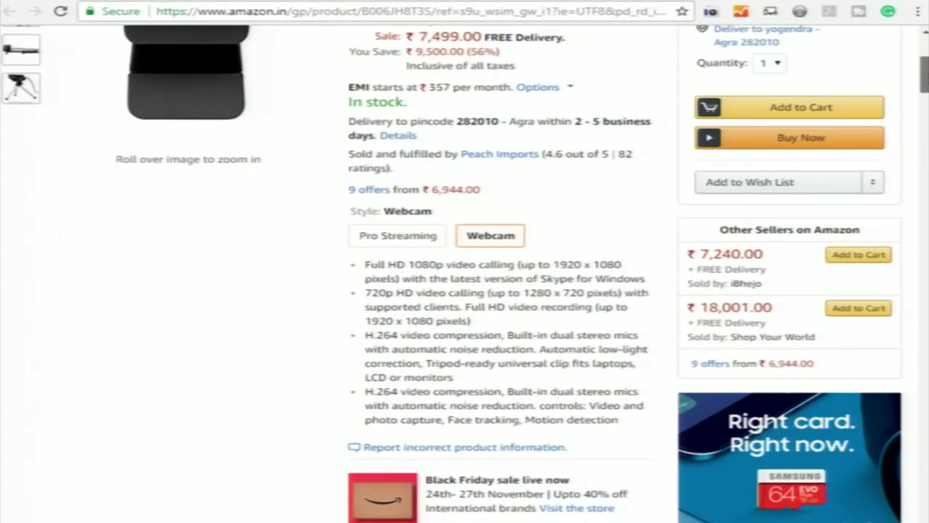
scroll(461, 226, "up", 3)
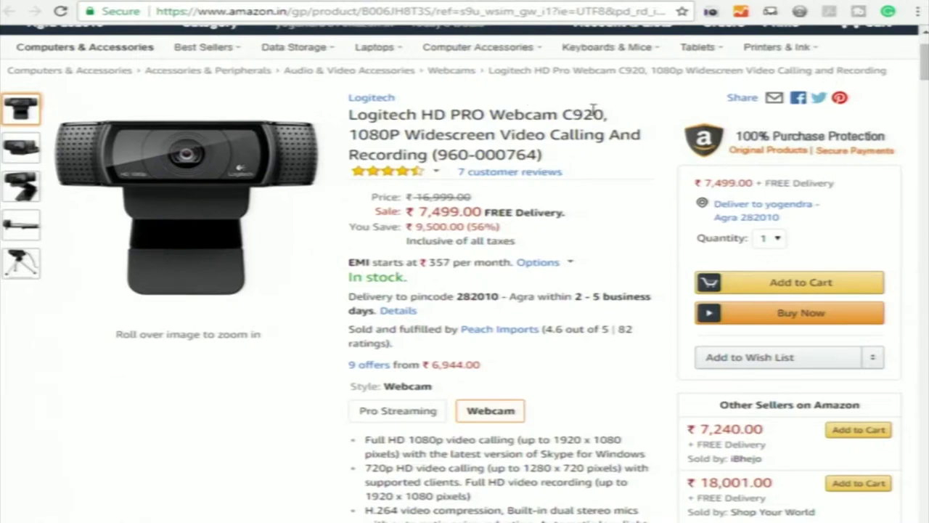
key("alt+Tab")
key("alt+Tab")
key("alt+Tab")
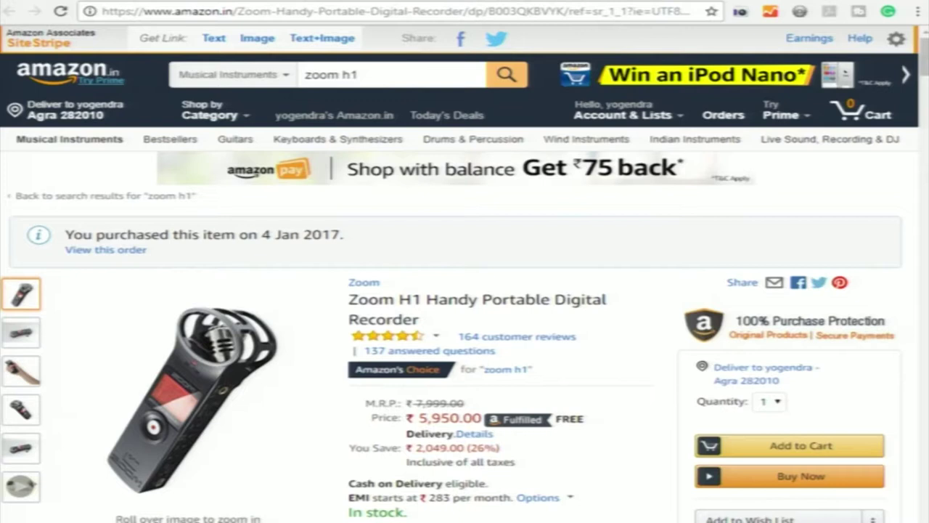
scroll(464, 273, "down", 1)
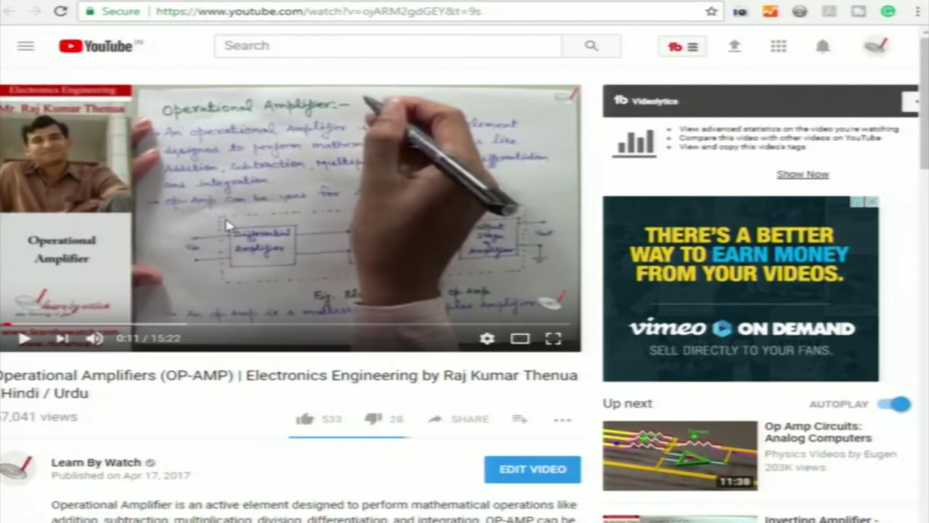
Resume playback of the Operational Amplifiers (OP-AMP) lecture video
left_click(226, 223)
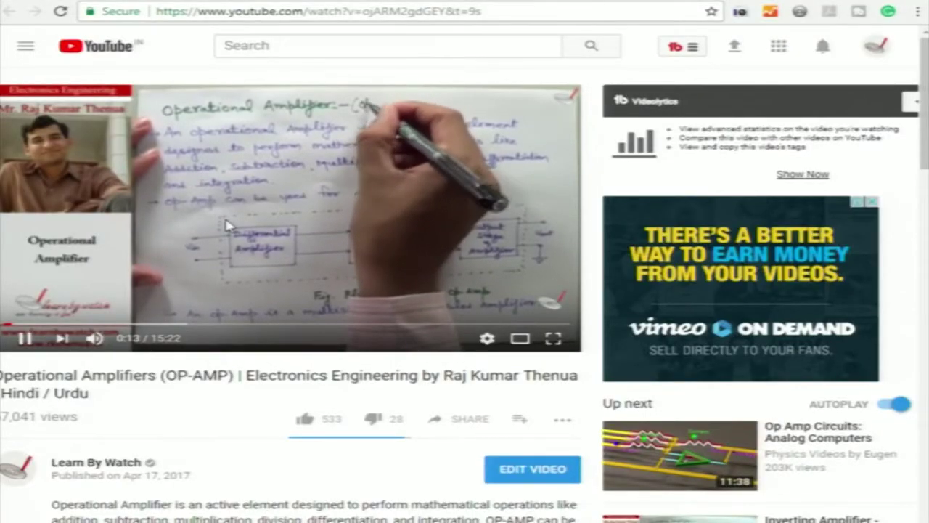
Play the op-amp lecture video in full screen
left_click(551, 340)
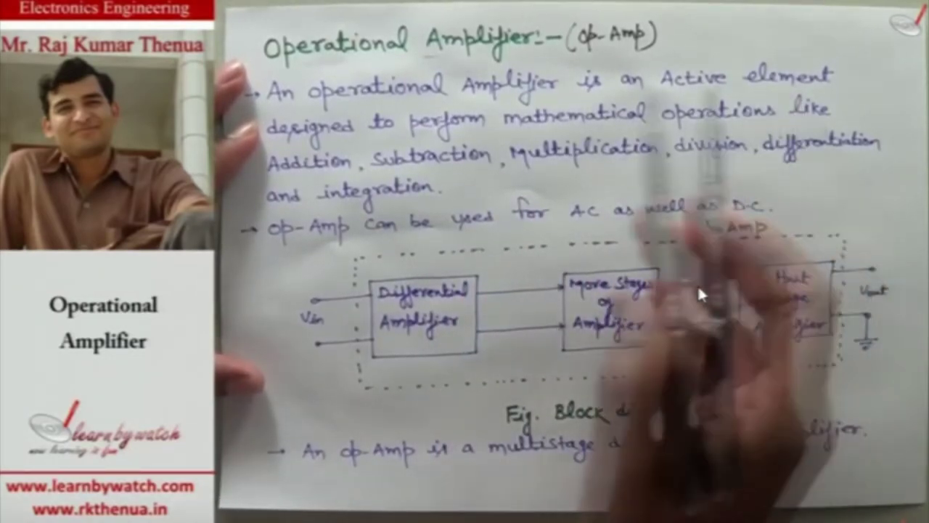
left_click(698, 288)
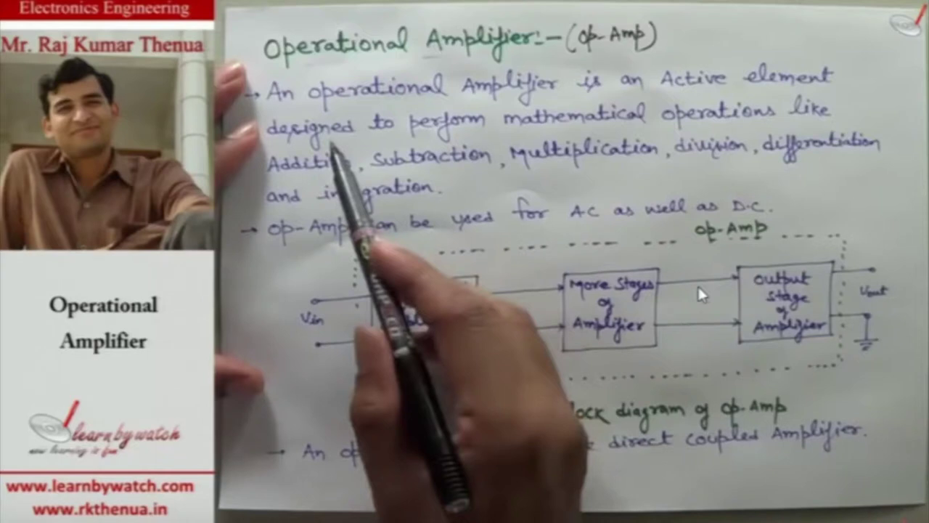
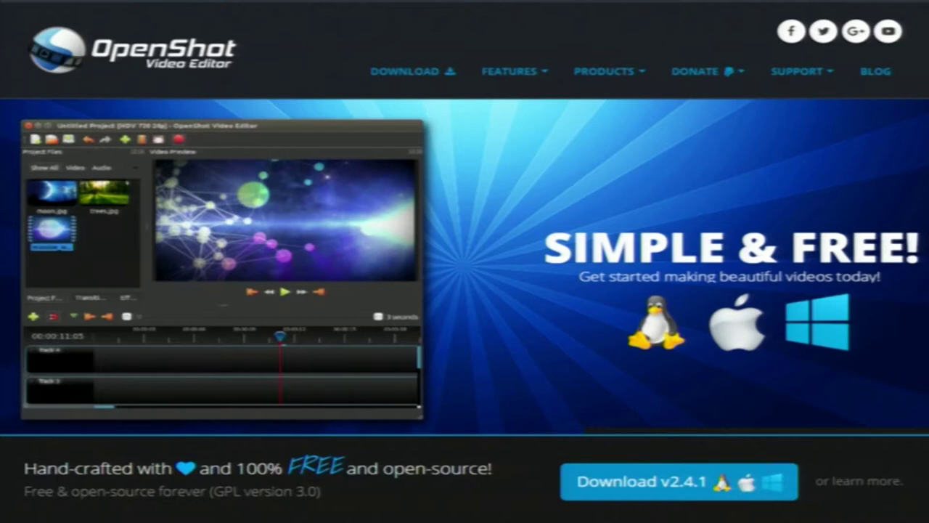
Search the Start menu for 'open' and launch OpenShot Video Editor from Best match
key("super")
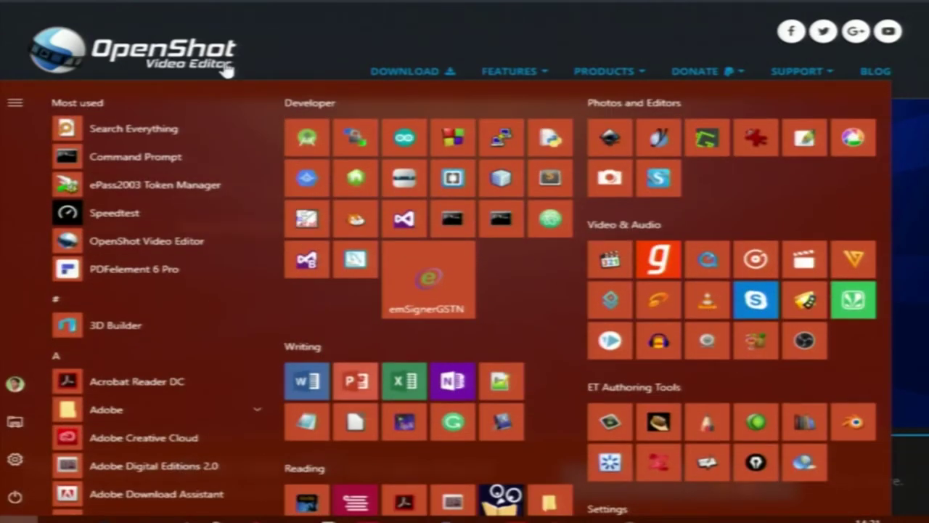
left_click(227, 68)
type("open")
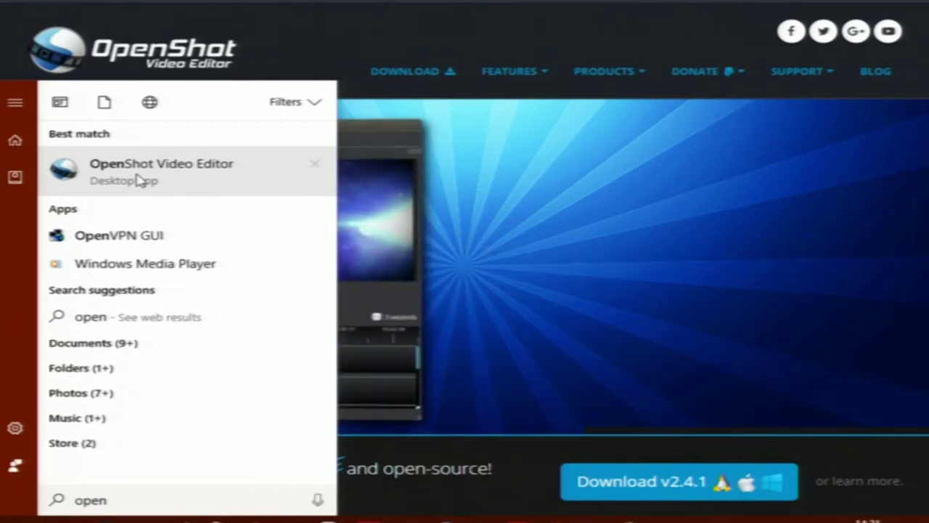
left_click(137, 180)
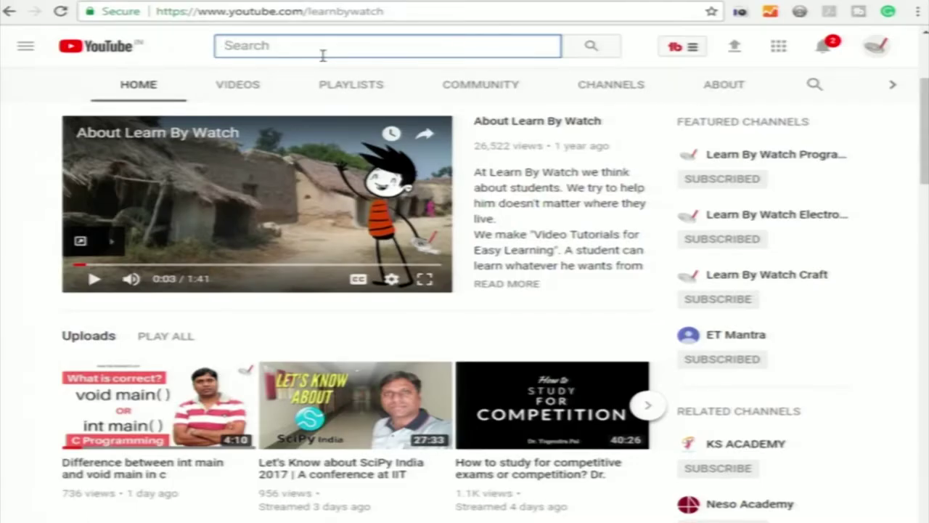
Search YouTube for 'how to take notes in class'
type("how to take notes ")
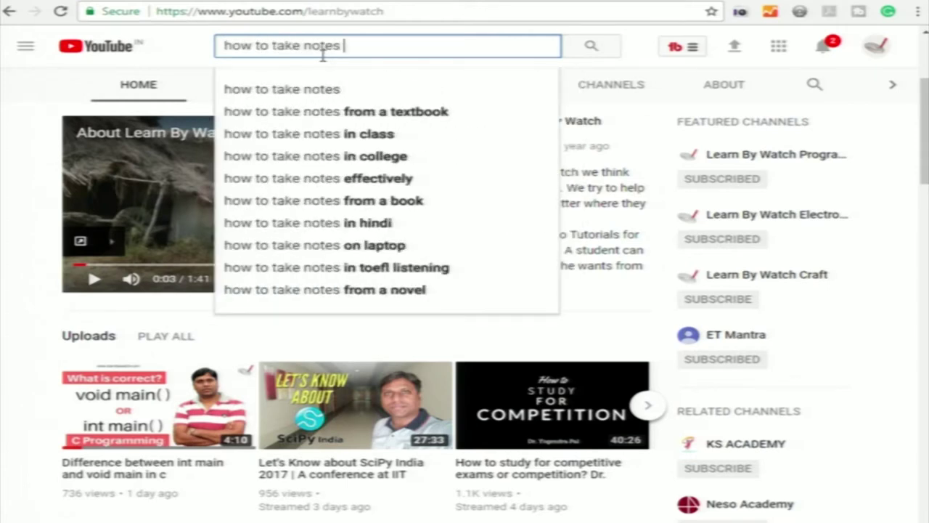
type("in class")
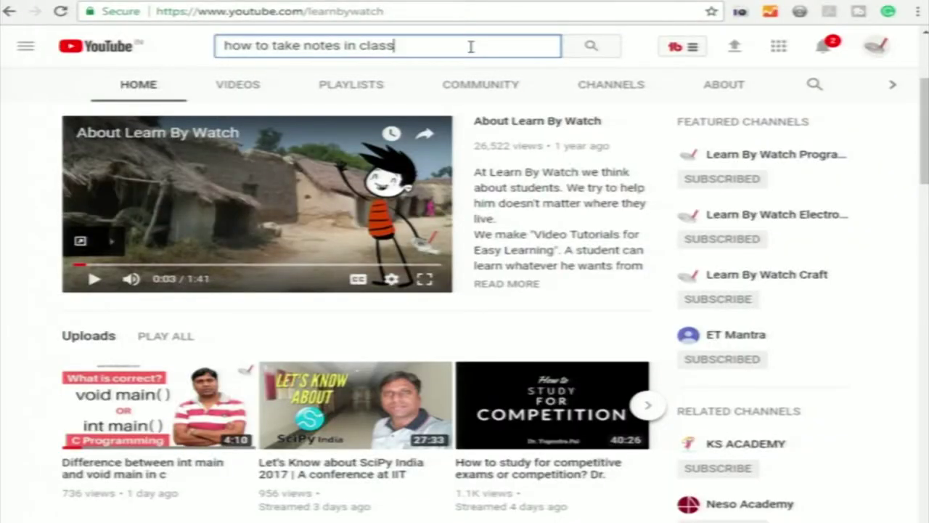
key("Return")
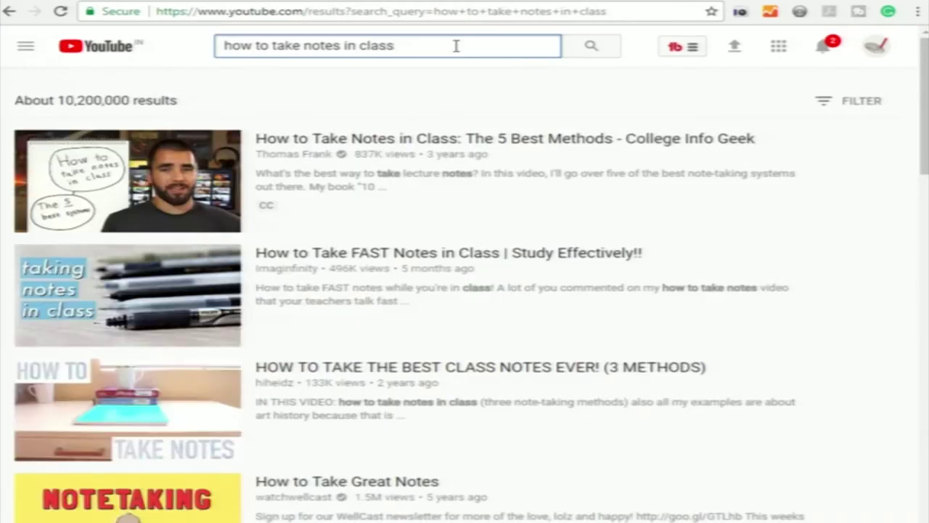
Scroll the results and play Learn By Watch's 'How to Take Notes in Class' video
scroll(464, 290, "down", 6)
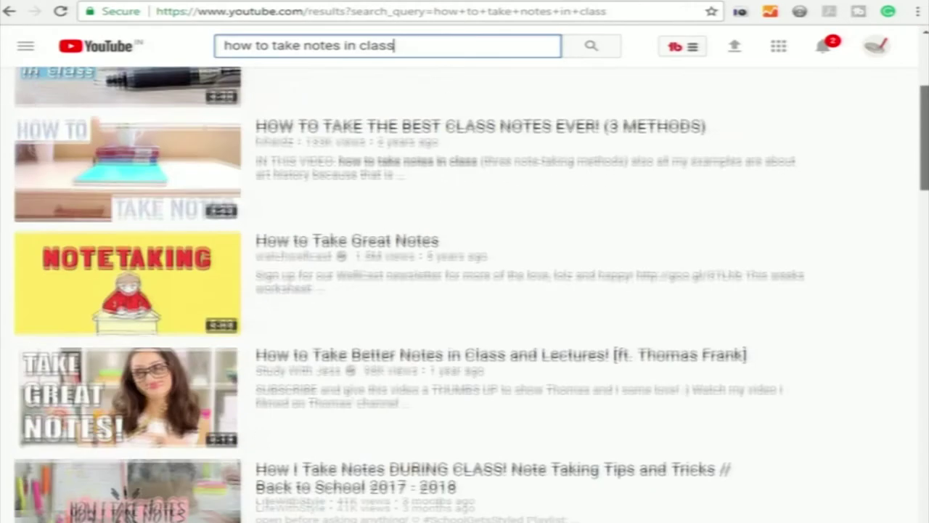
scroll(464, 290, "down", 2)
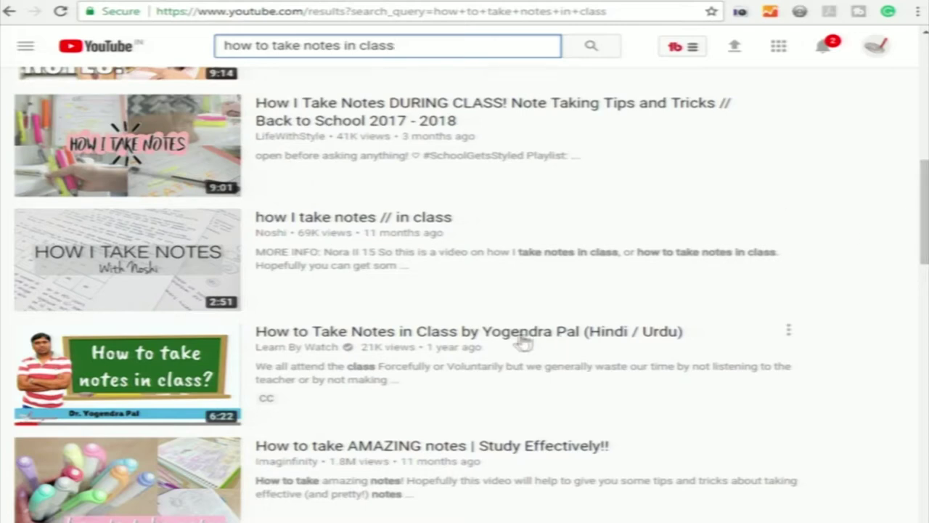
left_click(523, 340)
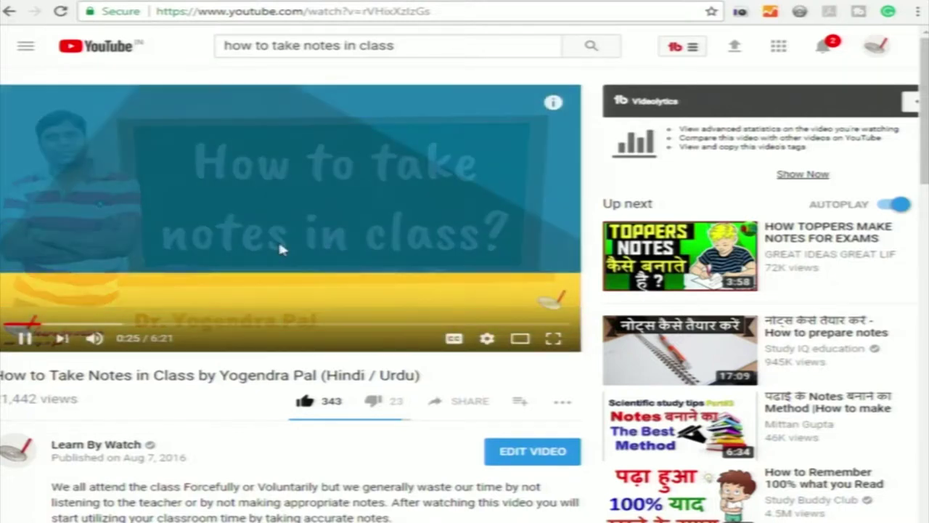
Pause the note-taking video and switch to the empty OpenShot project window
left_click(203, 183)
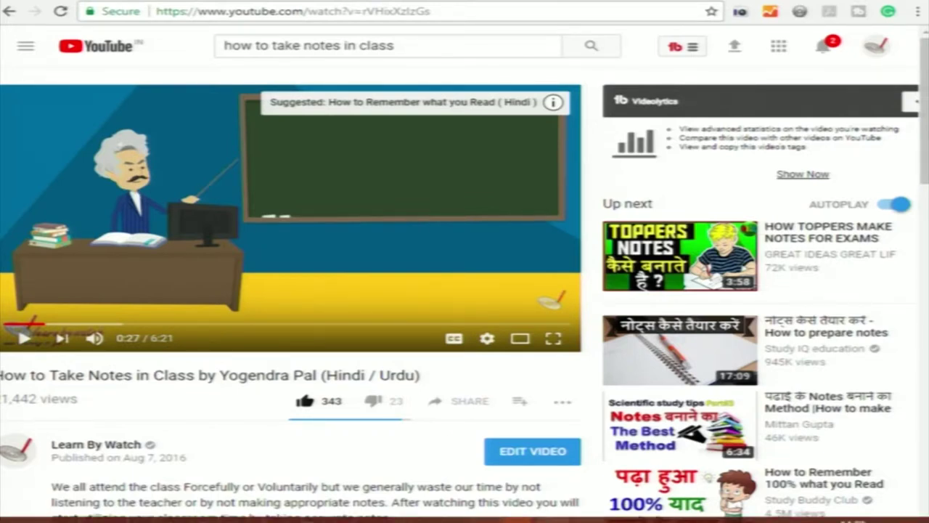
left_click(620, 519)
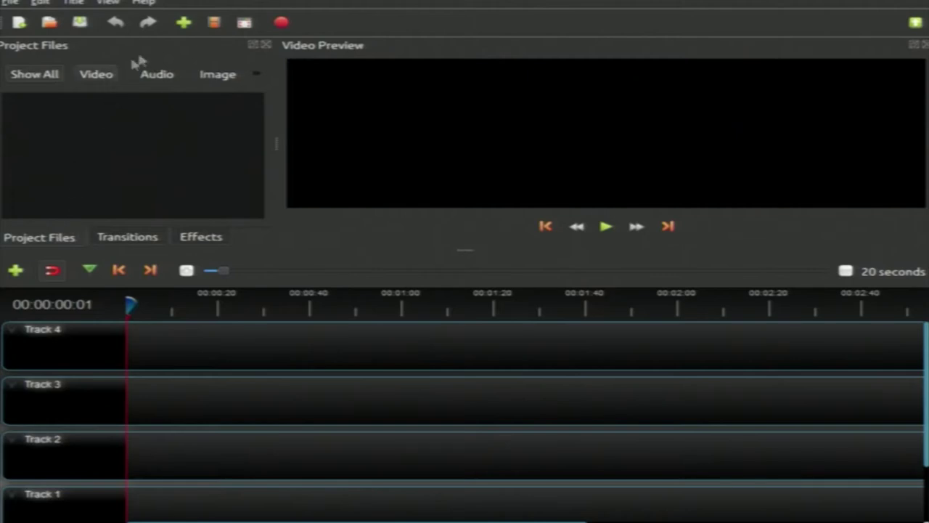
Start an import and move the Import File dialog to the Videos folder by pasting its path
left_click(182, 24)
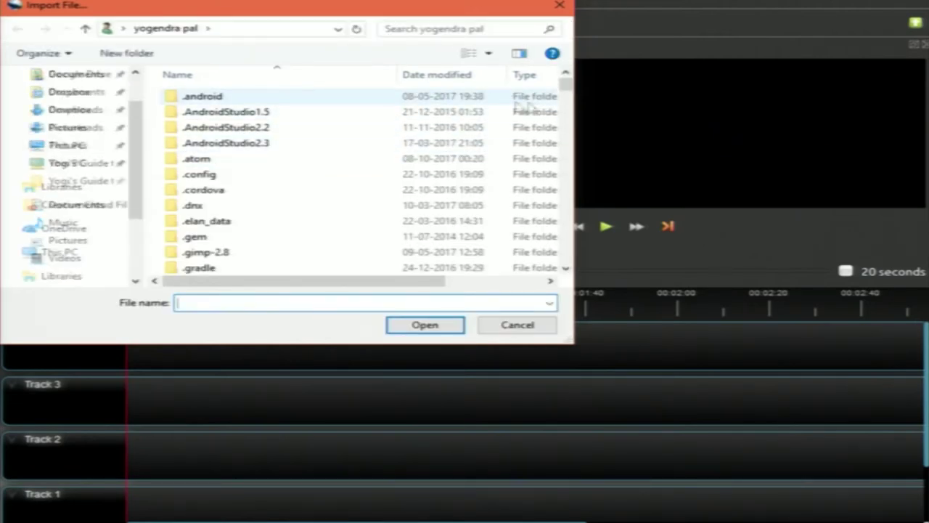
key("alt+Tab")
key("alt+Tab")
key("alt+Tab")
key("alt+Tab")
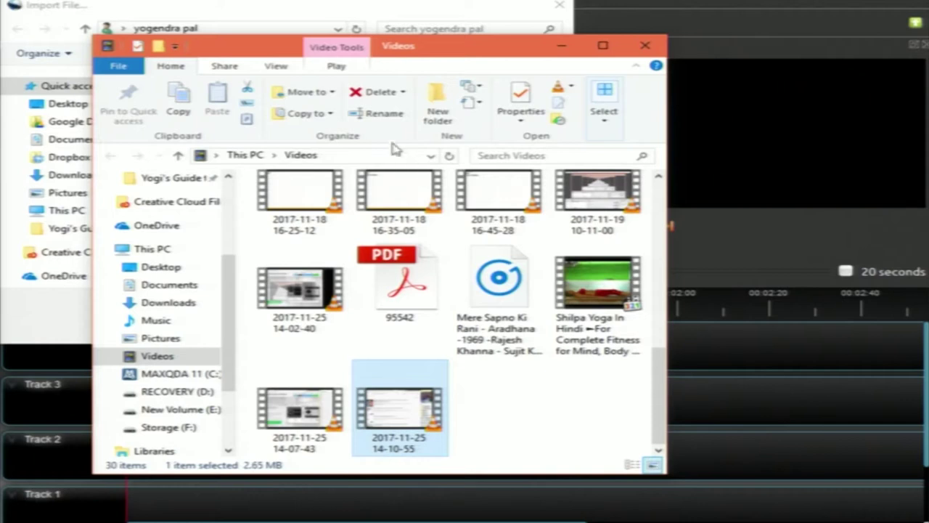
left_click(400, 155)
key("ctrl+c")
key("alt+Tab")
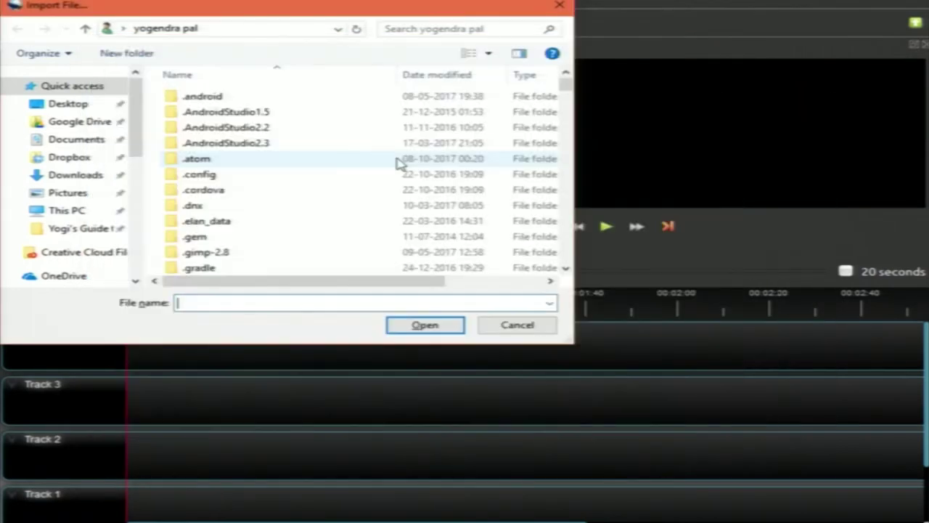
key("ctrl+v")
key("Return")
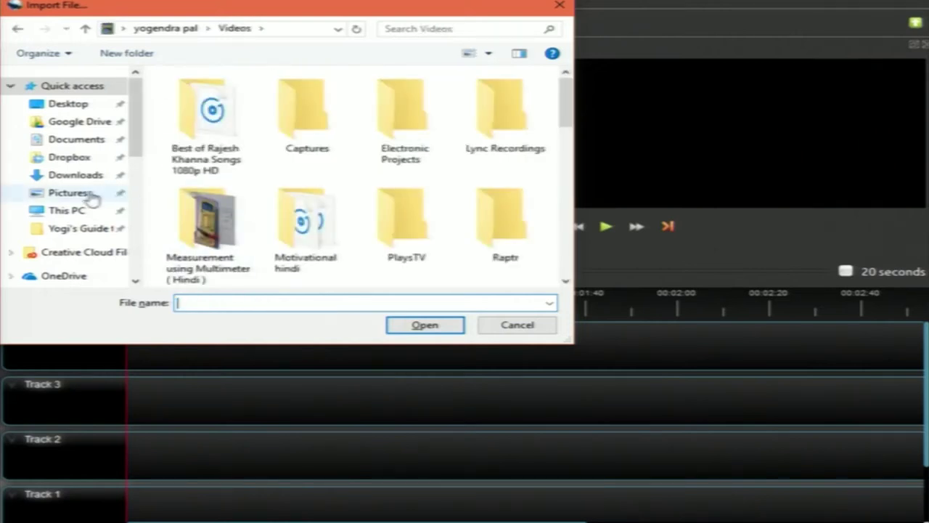
left_click_drag(565, 101, 570, 292)
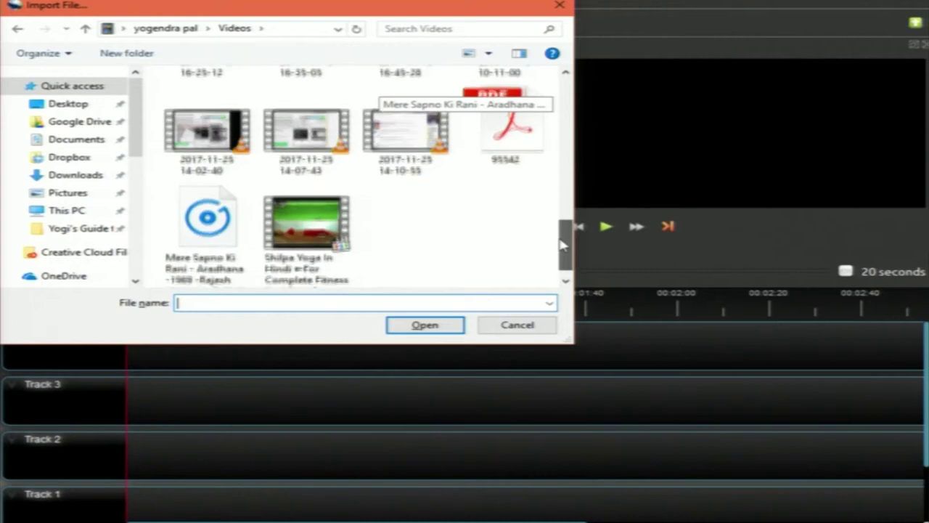
left_click_drag(563, 244, 566, 222)
left_click(396, 191)
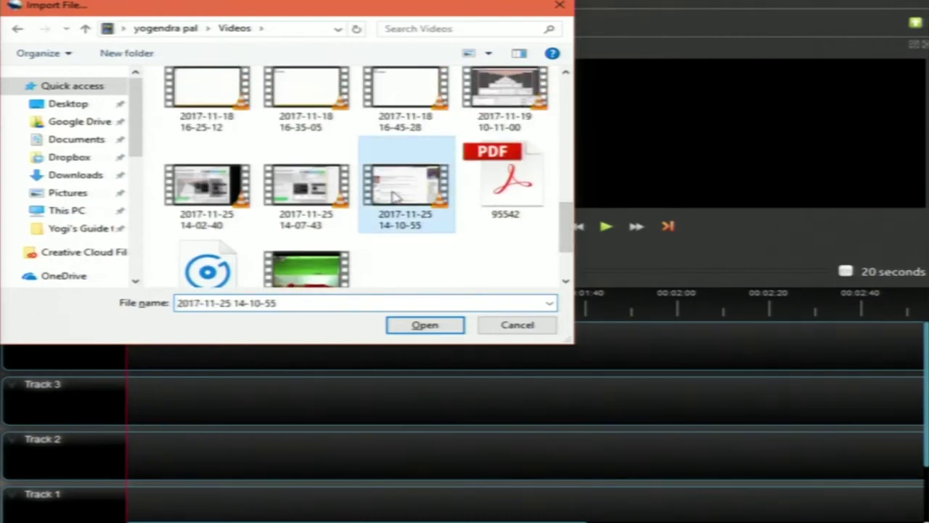
left_click(292, 212)
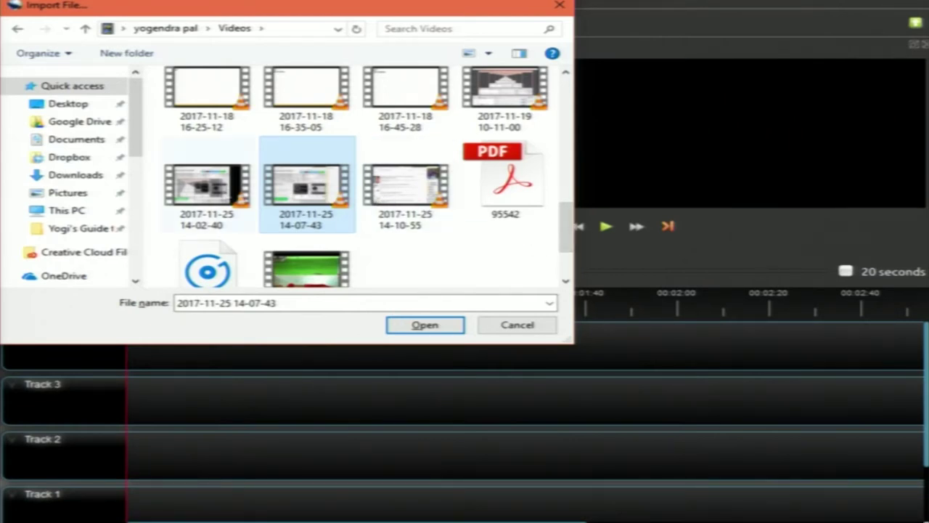
left_click(221, 174)
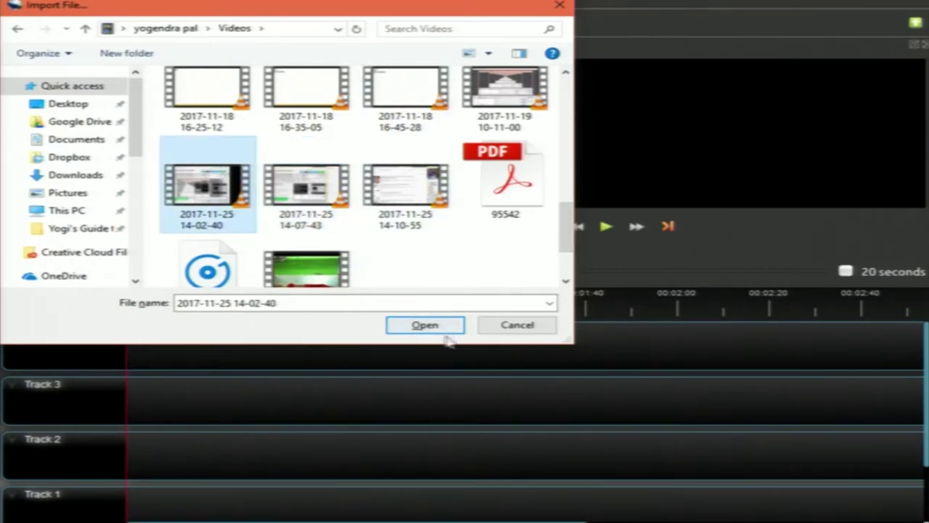
left_click(433, 331)
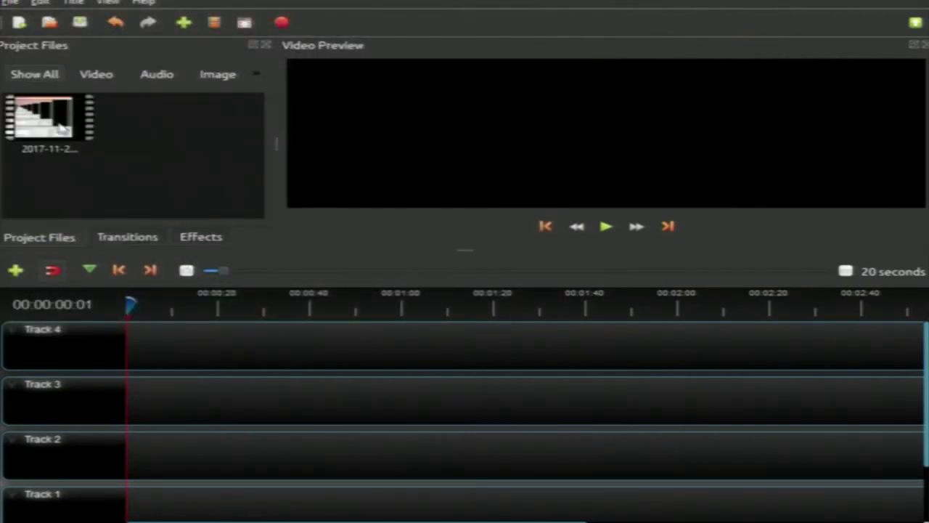
left_click(48, 120)
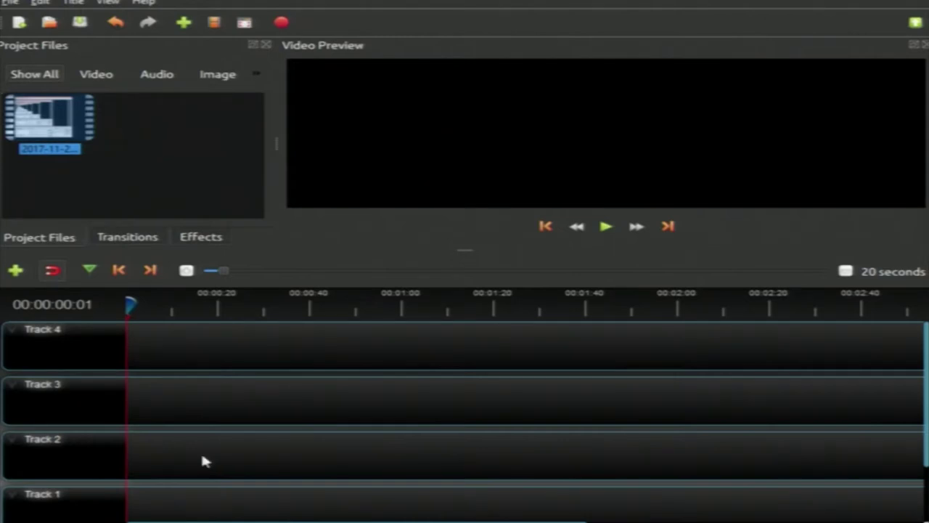
left_click_drag(174, 492, 116, 516)
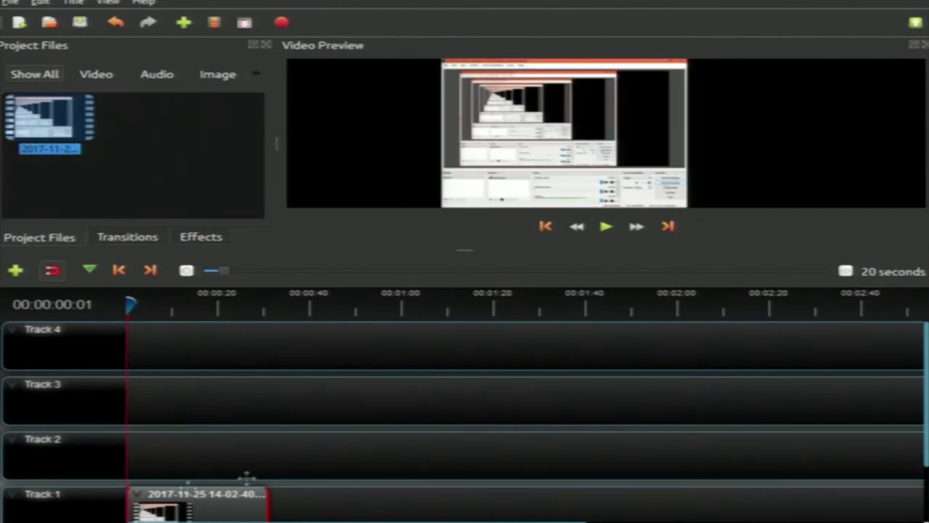
scroll(465, 421, "down", 1)
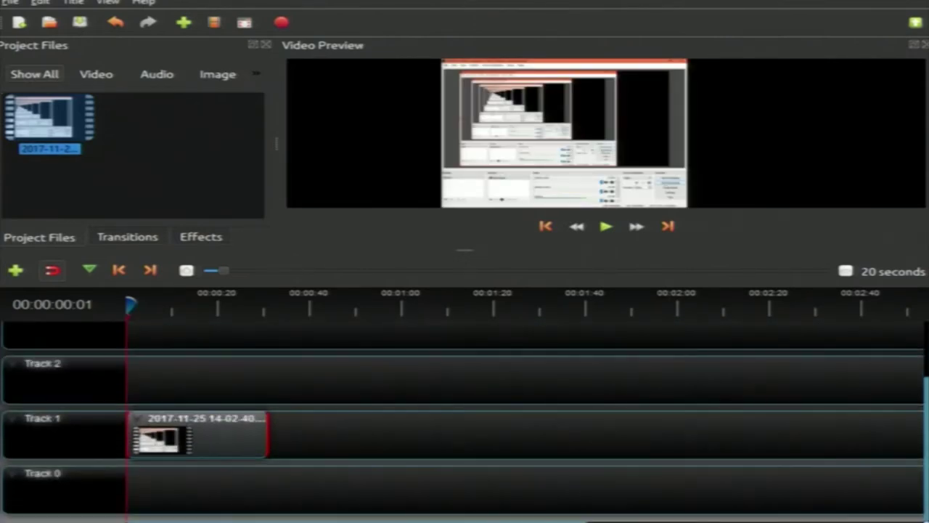
left_click_drag(225, 275, 212, 271)
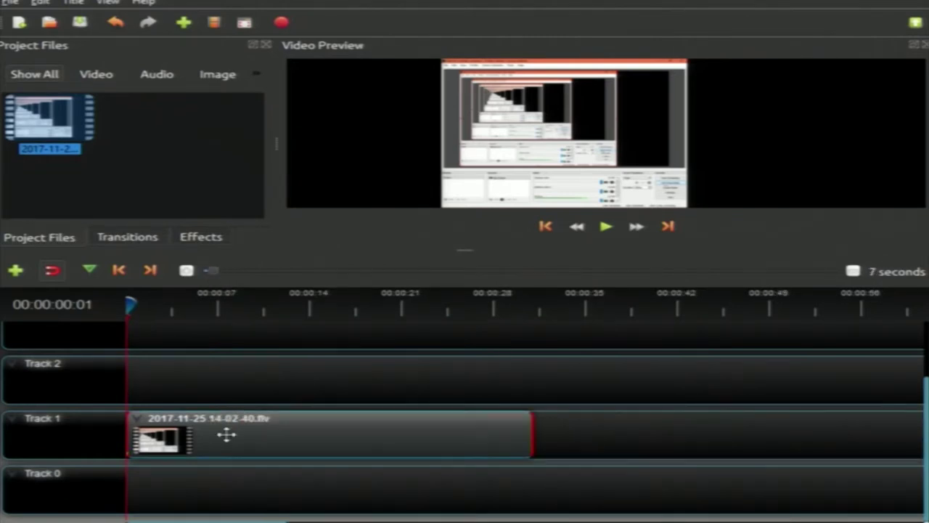
right_click(297, 434)
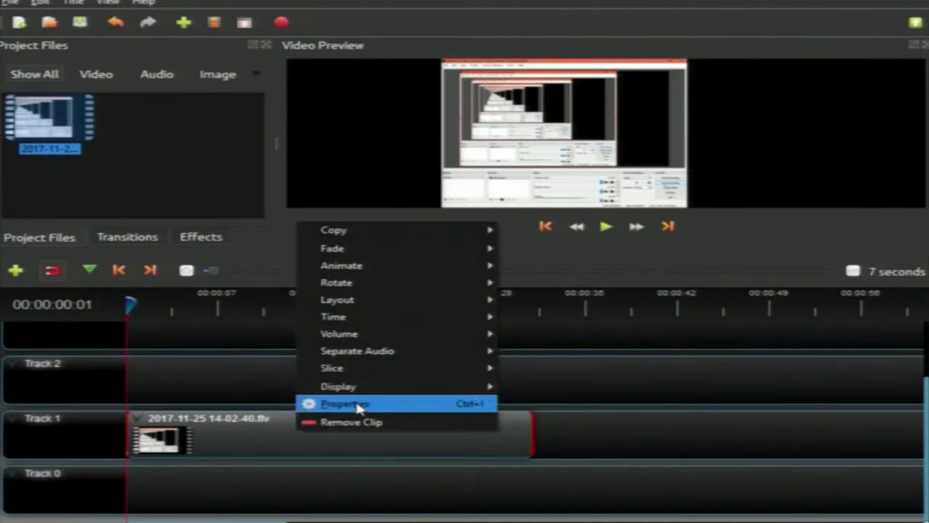
left_click(345, 404)
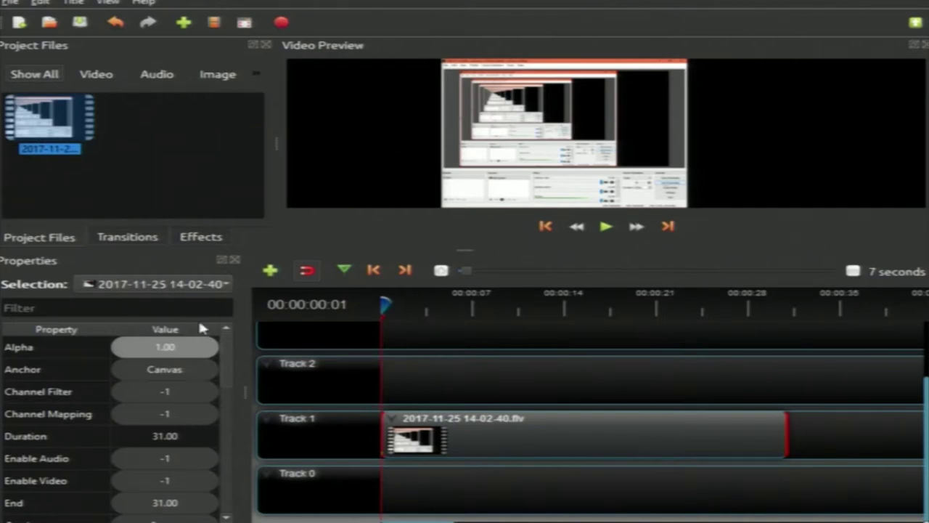
Set the Track 1 clip to Show Waveform and move the playhead to about 6 seconds
right_click(392, 419)
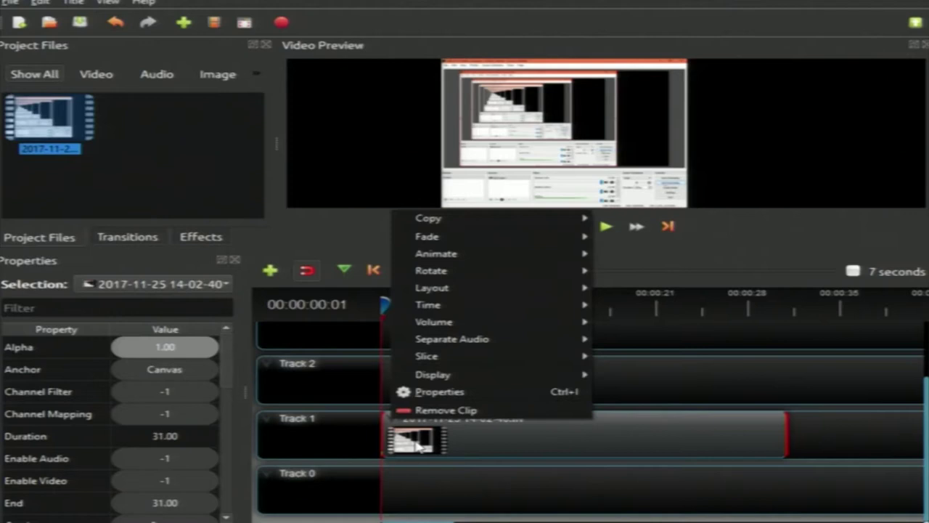
mouse_move(222, 354)
left_mouse_down()
mouse_move(227, 508)
mouse_move(222, 353)
left_mouse_up()
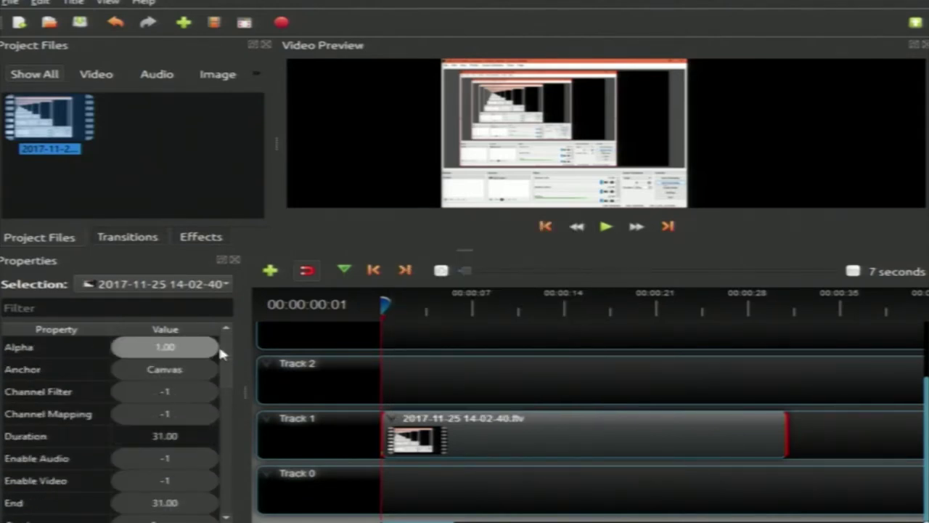
right_click(533, 445)
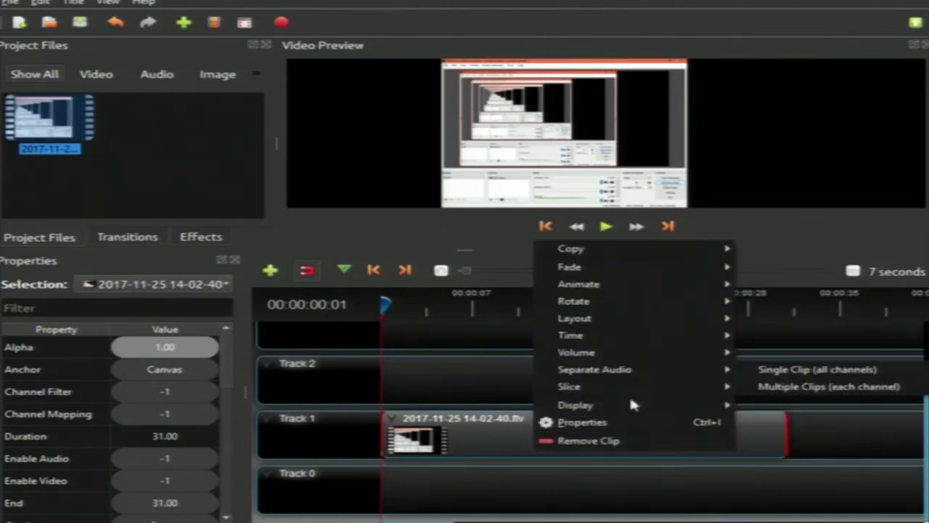
mouse_move(632, 408)
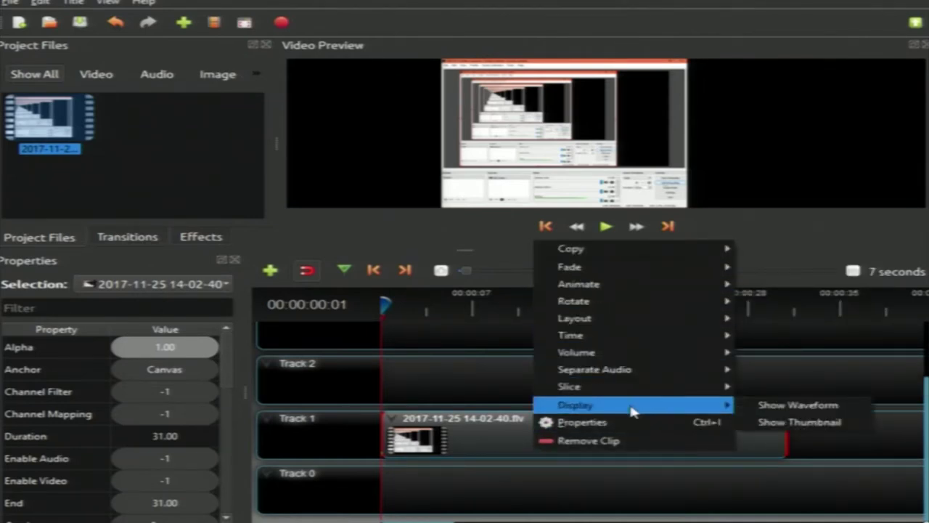
left_click(777, 406)
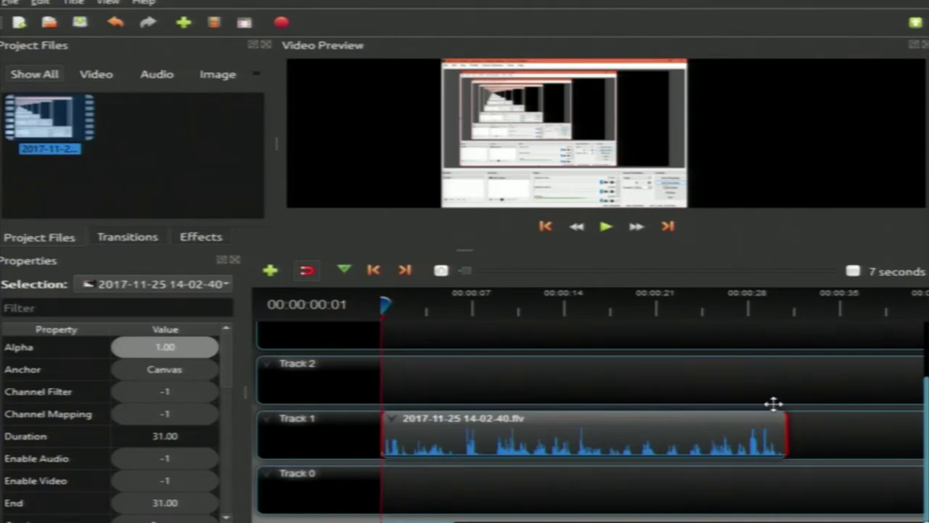
mouse_move(435, 311)
left_mouse_down()
mouse_move(493, 305)
mouse_move(450, 306)
left_mouse_up()
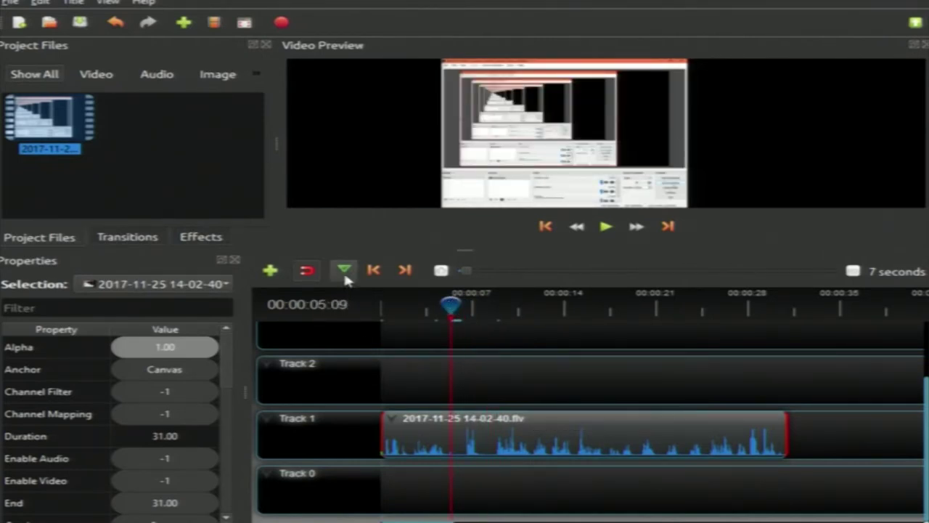
Split the Track 1 clip at the playhead, near 5 seconds, using Ctrl+K
right_click(450, 428)
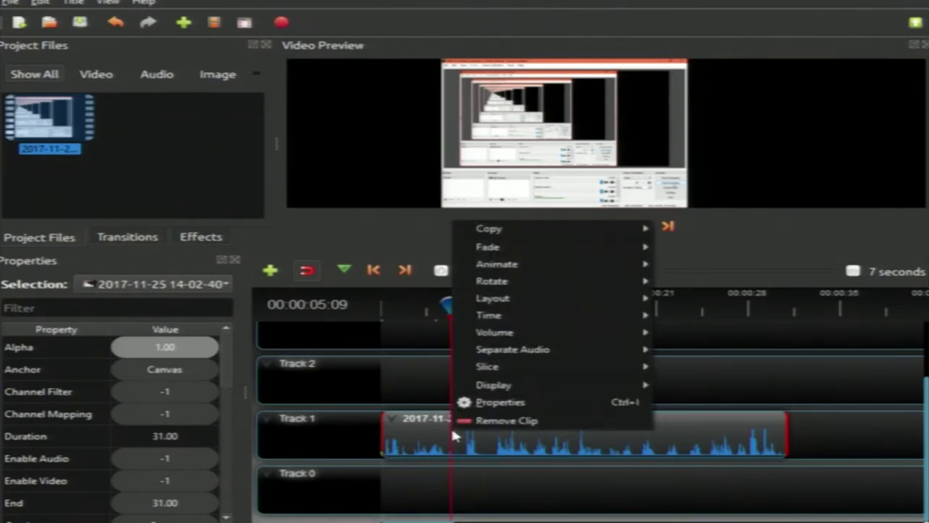
mouse_move(514, 368)
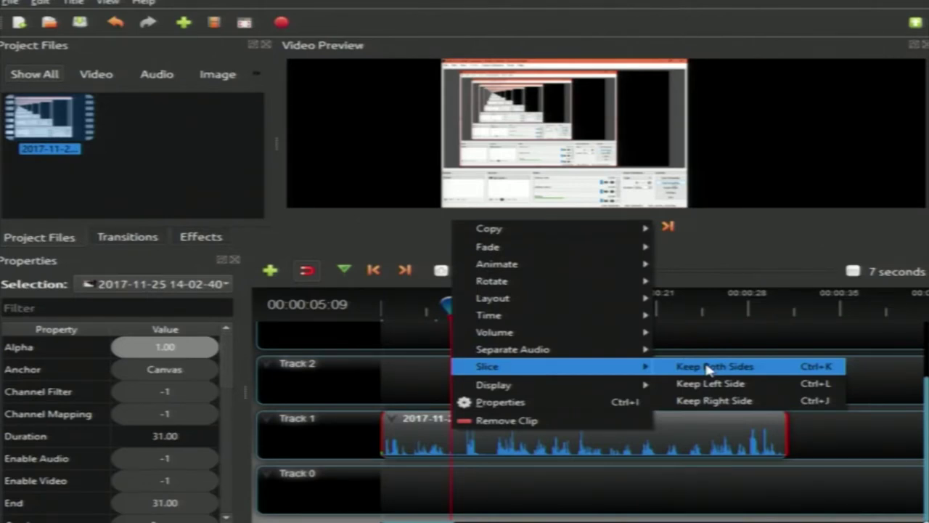
left_click(706, 367)
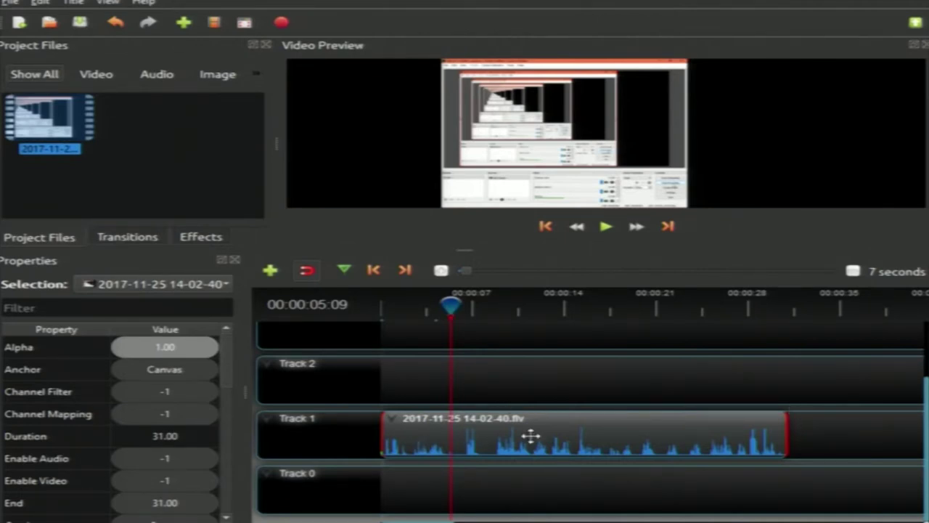
key("ctrl+k")
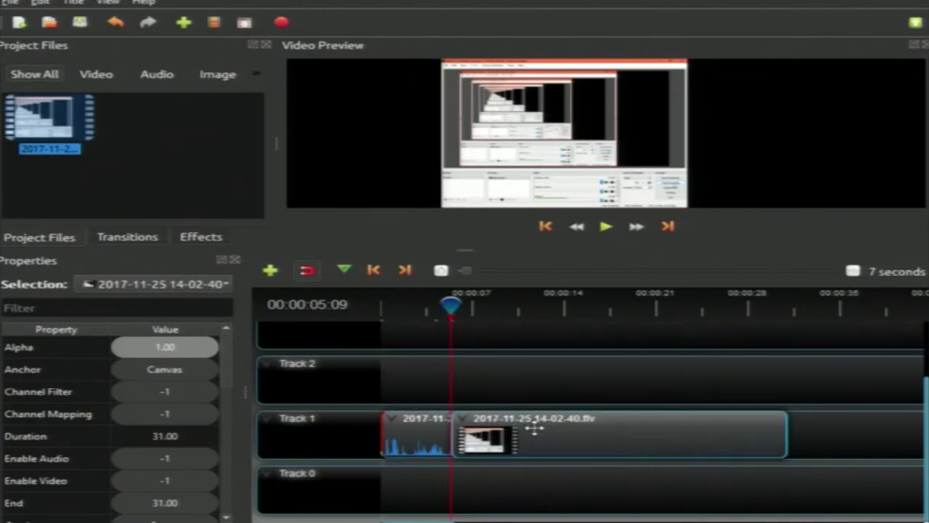
Show the right clip's waveform and slice it at 00:00:08:14, keeping both sides
right_click(492, 428)
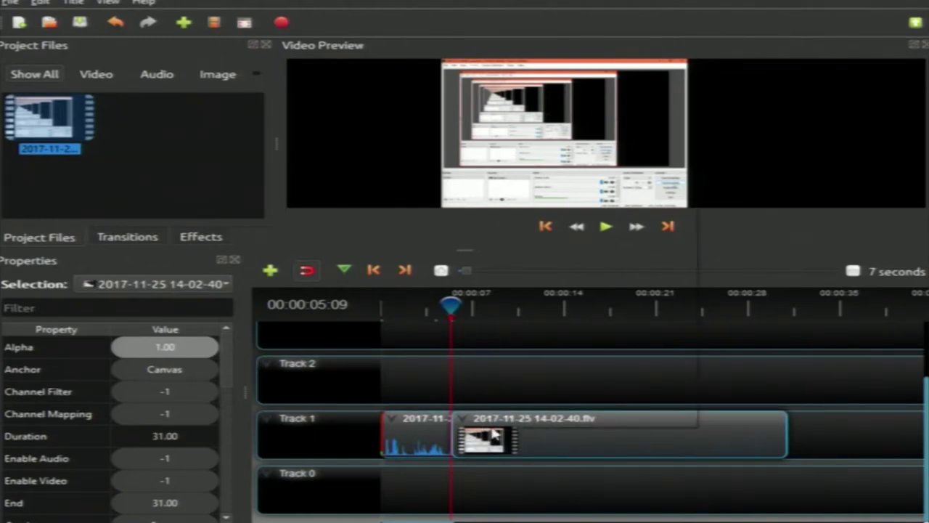
mouse_move(632, 387)
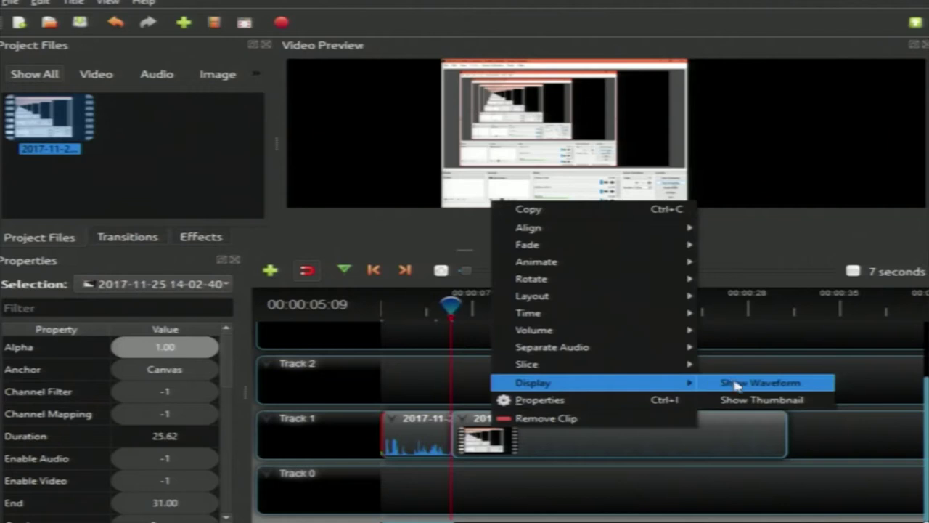
left_click(736, 383)
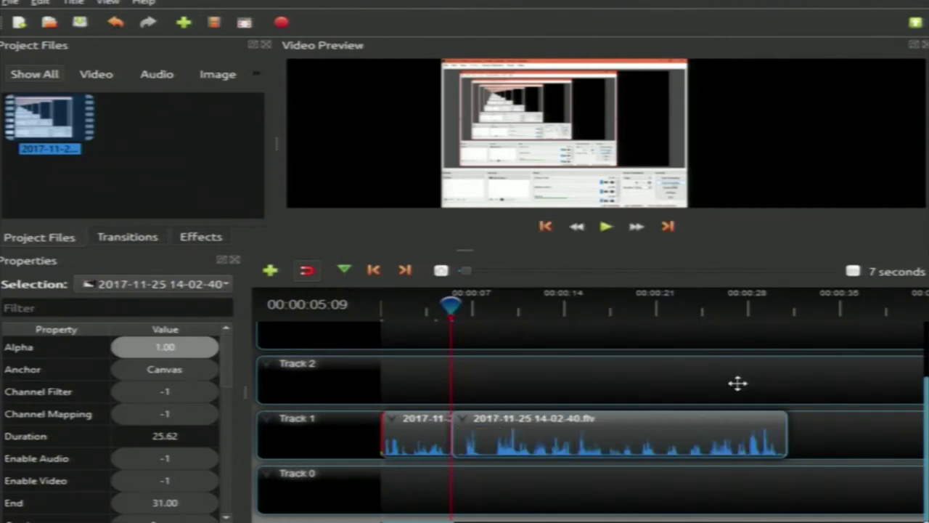
left_click_drag(462, 297, 494, 300)
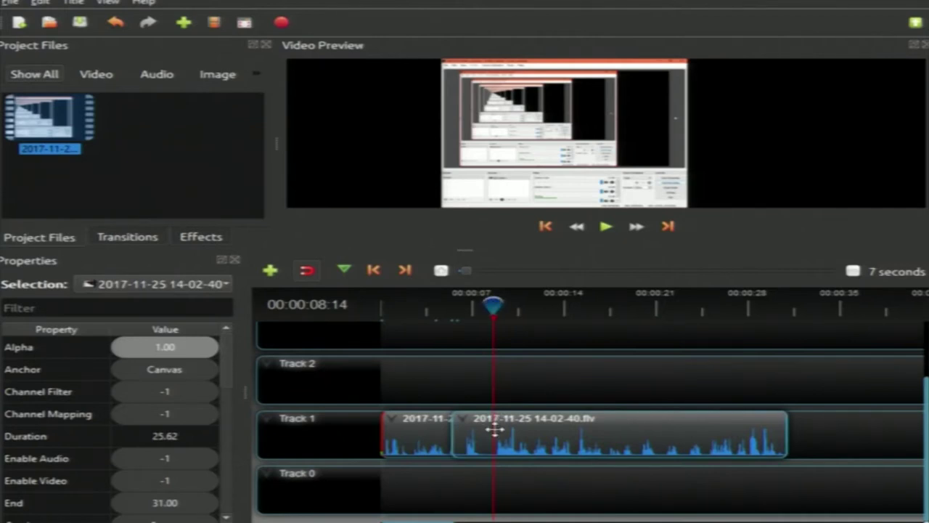
right_click(494, 428)
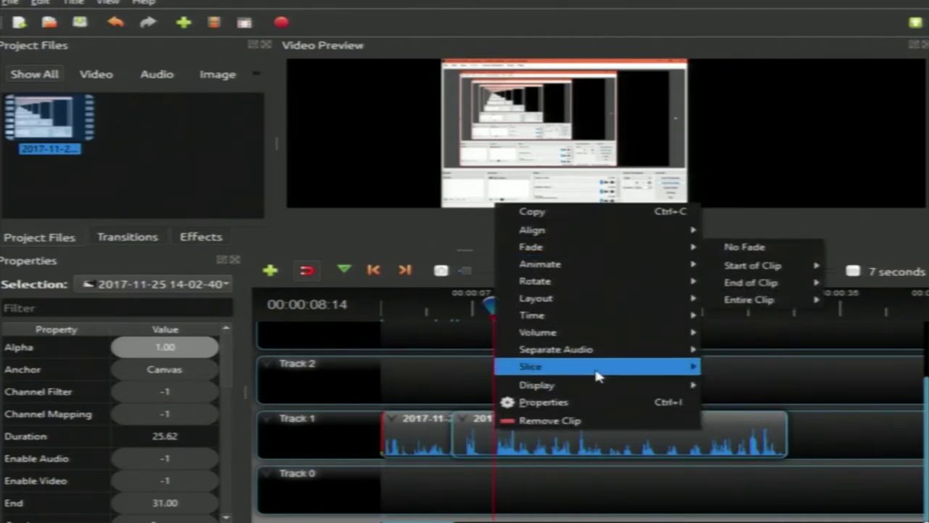
mouse_move(668, 371)
left_click(746, 366)
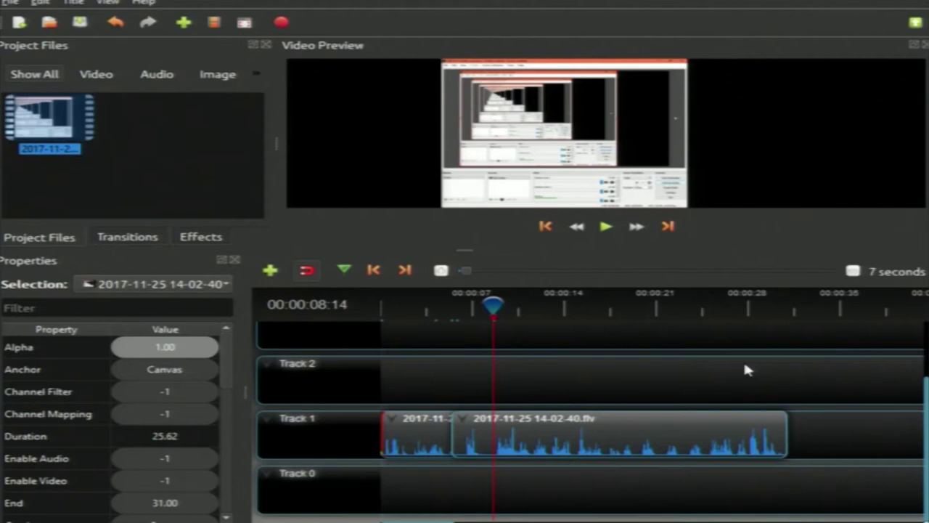
Slide the last clip left so it overlaps the short middle piece
left_click(474, 432)
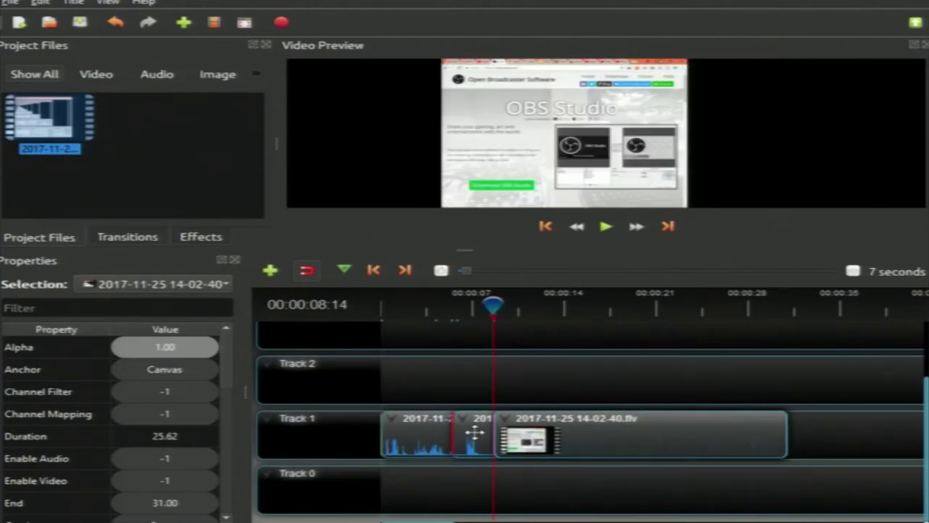
left_click_drag(474, 433, 519, 433)
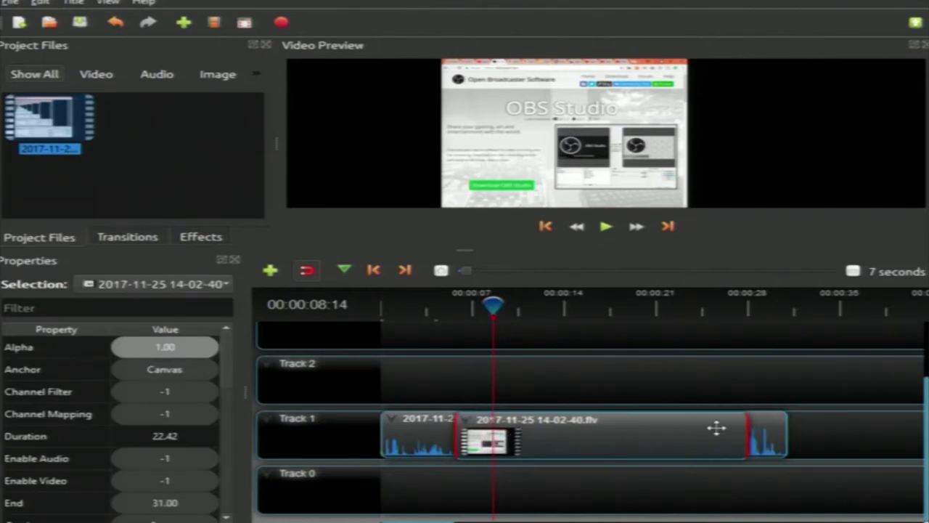
left_click(815, 432)
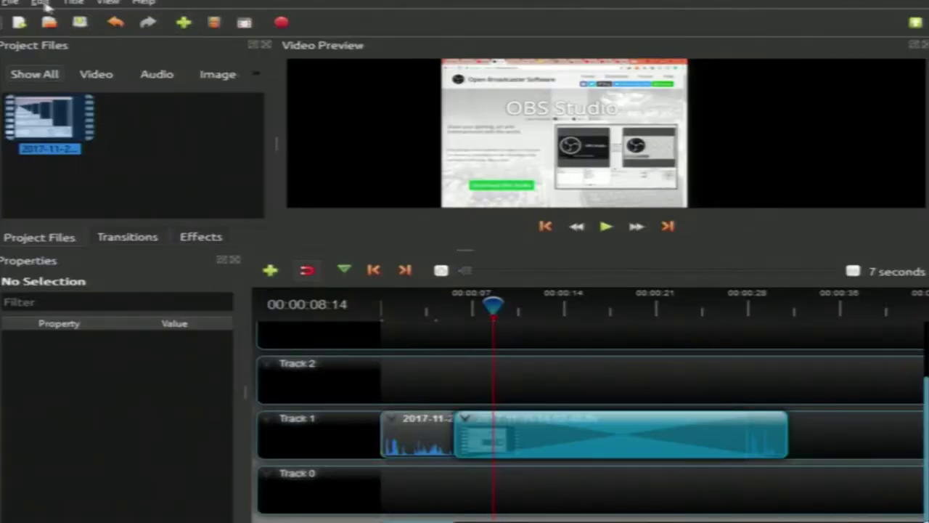
Open OpenShot's File menu
left_click(11, 2)
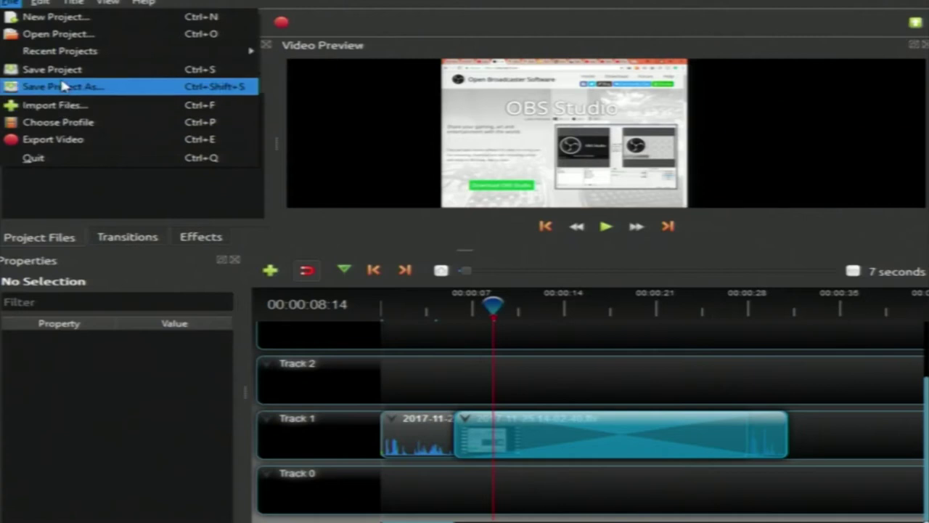
Check the export settings (MP4 (h.264), HDV 720 24p, High quality), then cancel without exporting
left_click(80, 145)
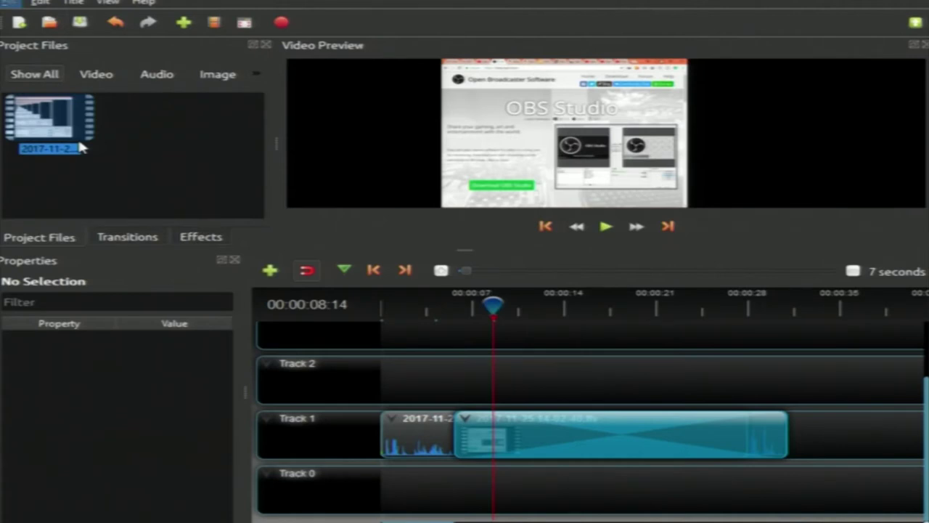
key("ctrl+e")
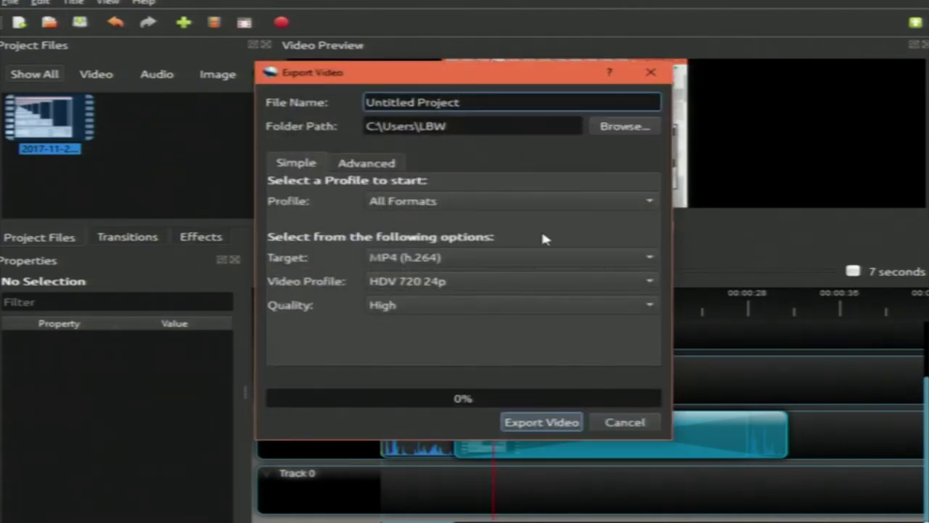
left_click(518, 263)
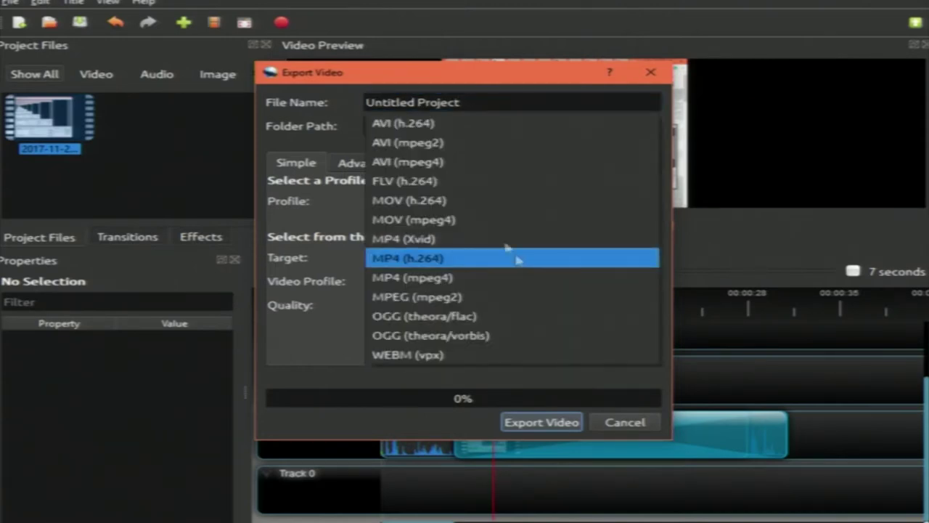
left_click(460, 259)
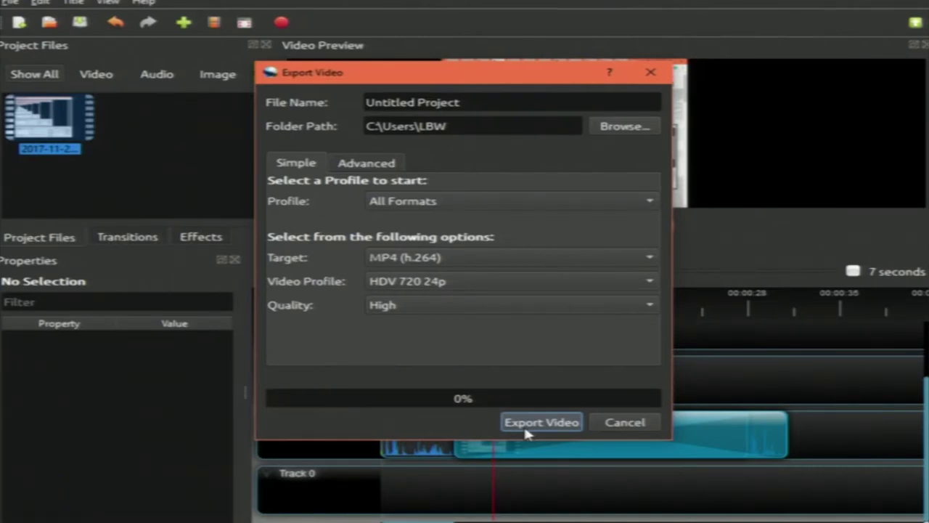
left_click(619, 429)
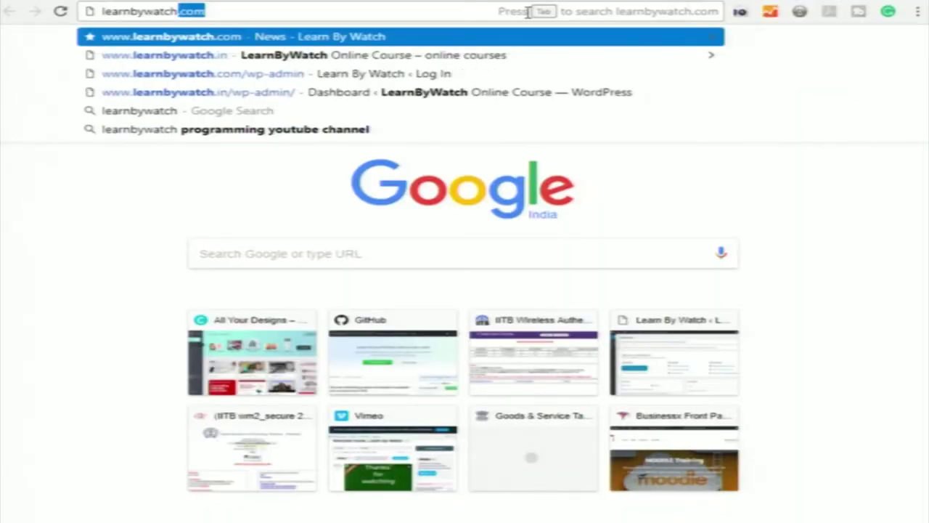
Load the LearnByWatch website and open its LOGIN dropdown
key("Down")
key("Return")
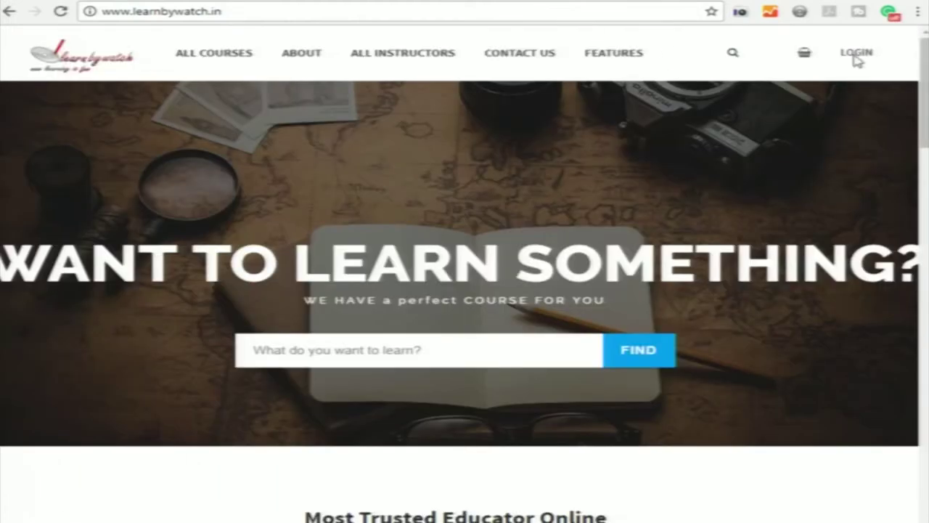
left_click(857, 58)
Submit the site username and password, then open a new browser tab
left_click(607, 111)
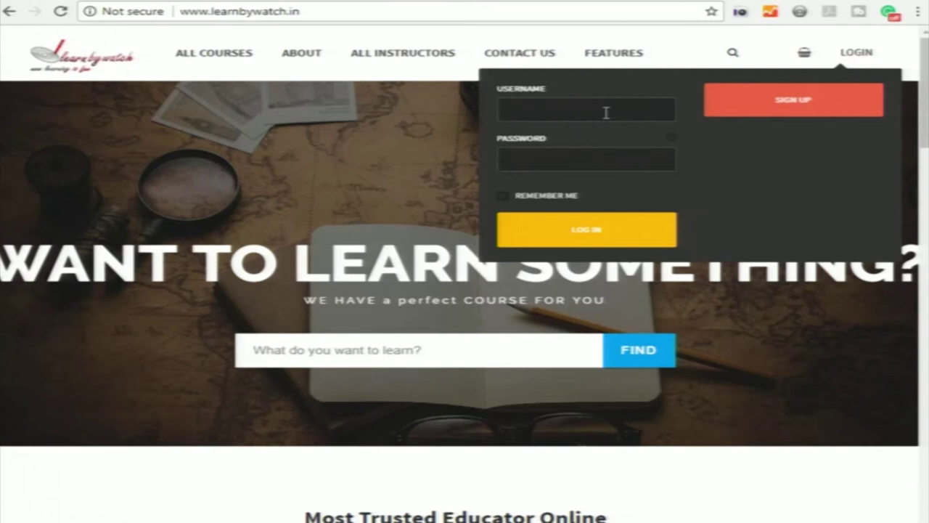
type("admin")
key("Tab")
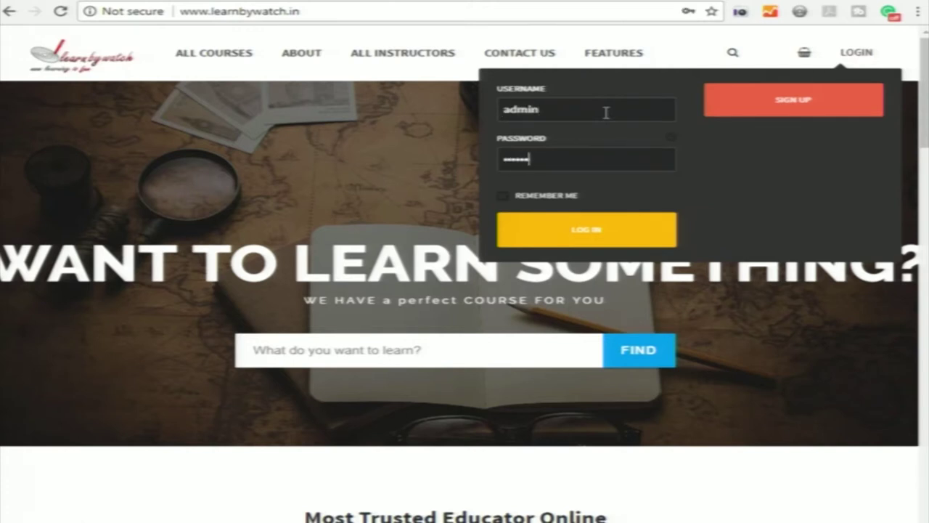
key("Return")
key("ctrl+t")
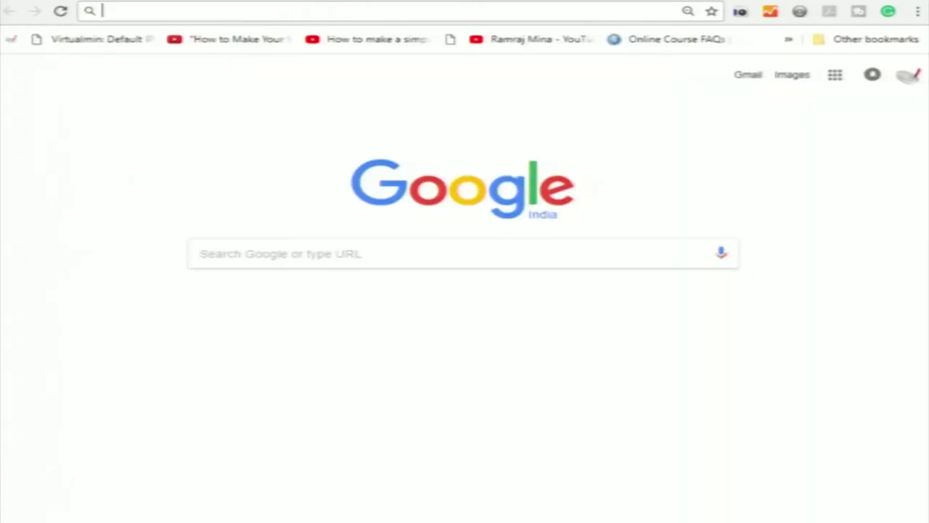
Go to vimeo.com, then switch back to the LearnByWatch login tab
type("vime")
key("Return")
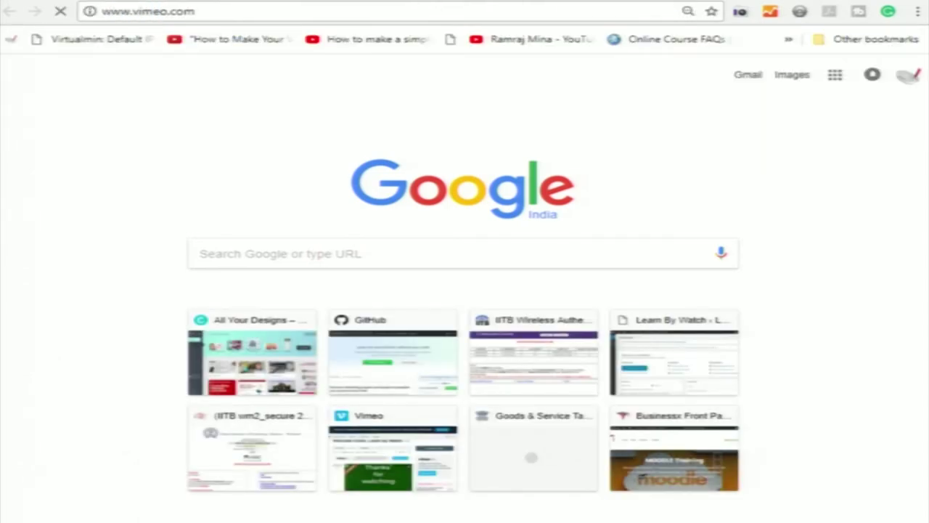
key("ctrl+w")
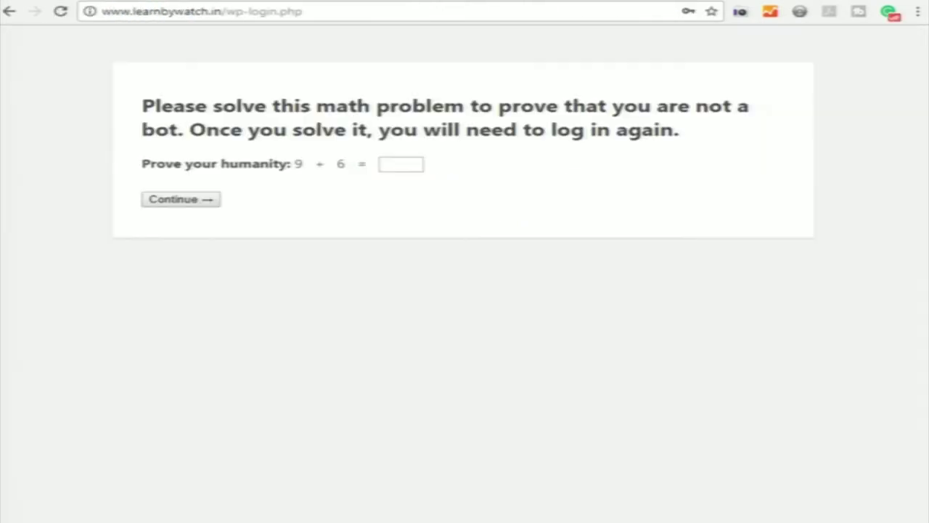
Answer the 9 + 6 bot check with 15 and continue
left_click(415, 164)
type("15")
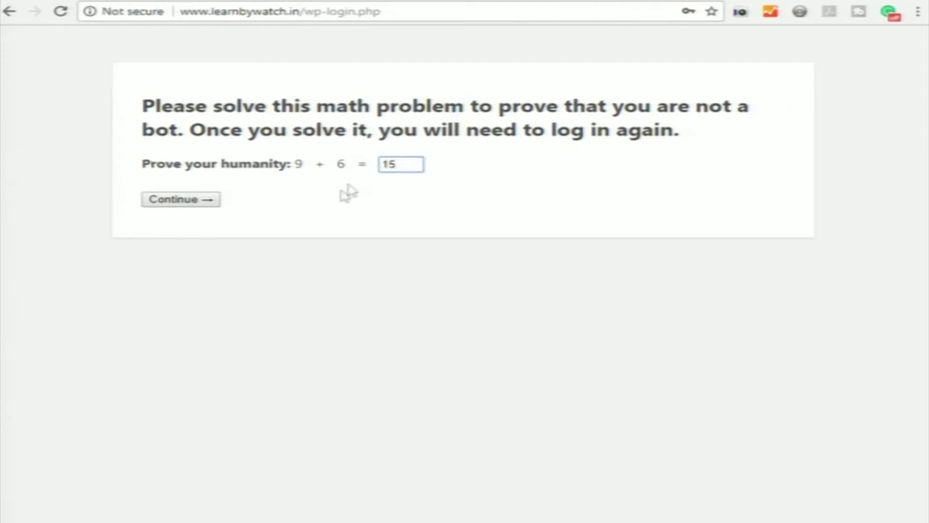
left_click(187, 203)
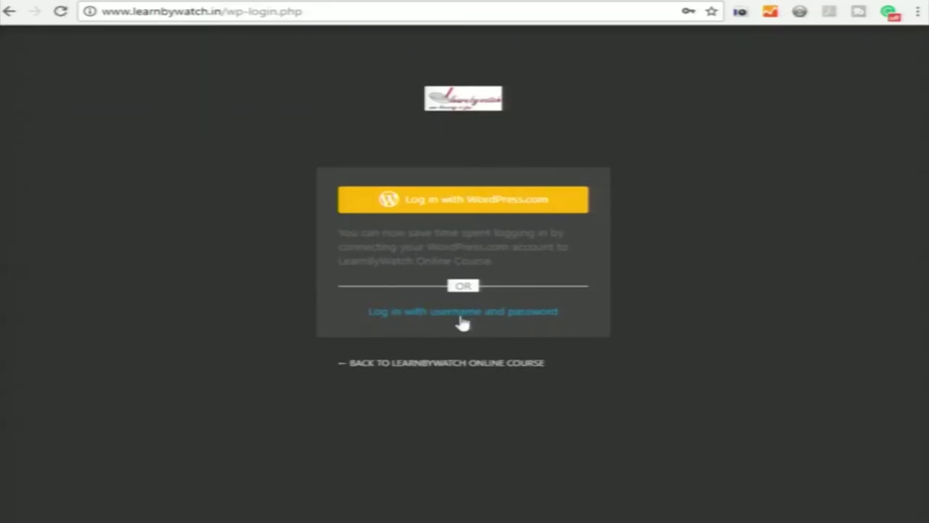
Choose username login and submit the username and password again
left_click(460, 312)
left_click(403, 230)
type("admin")
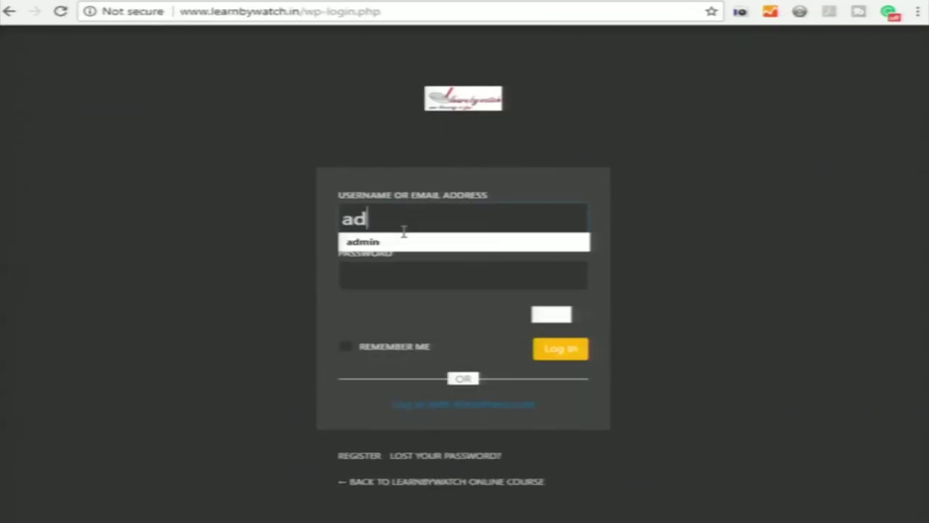
key("Tab")
type("*********")
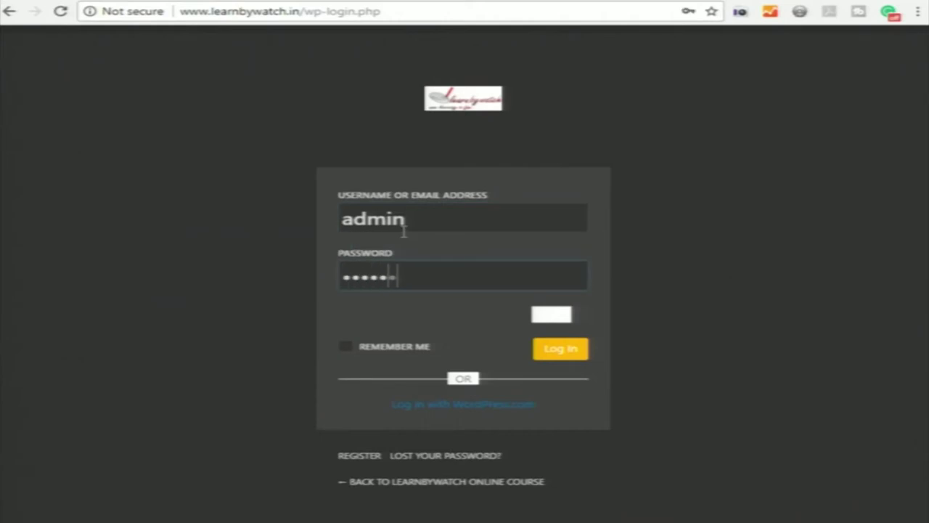
type("***")
key("Return")
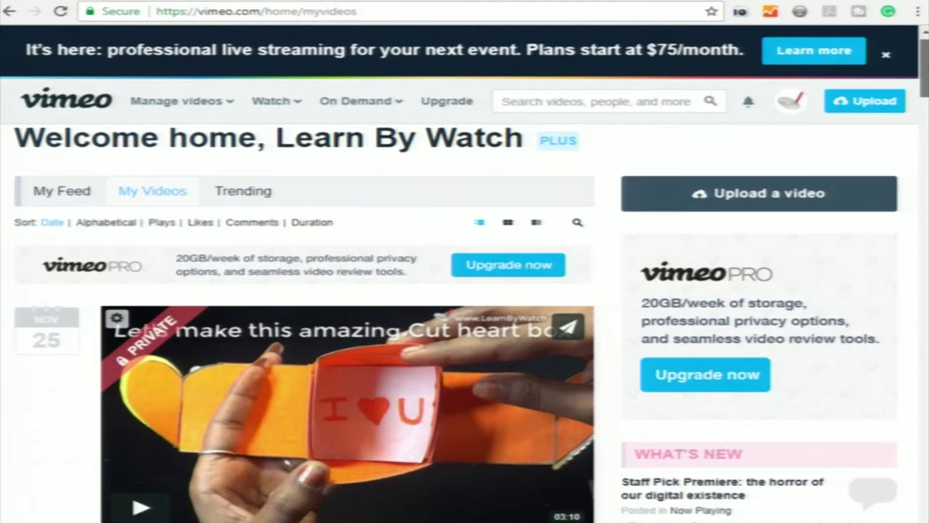
Scroll down and back up through the Vimeo My Videos page
scroll(465, 305, "down", 1)
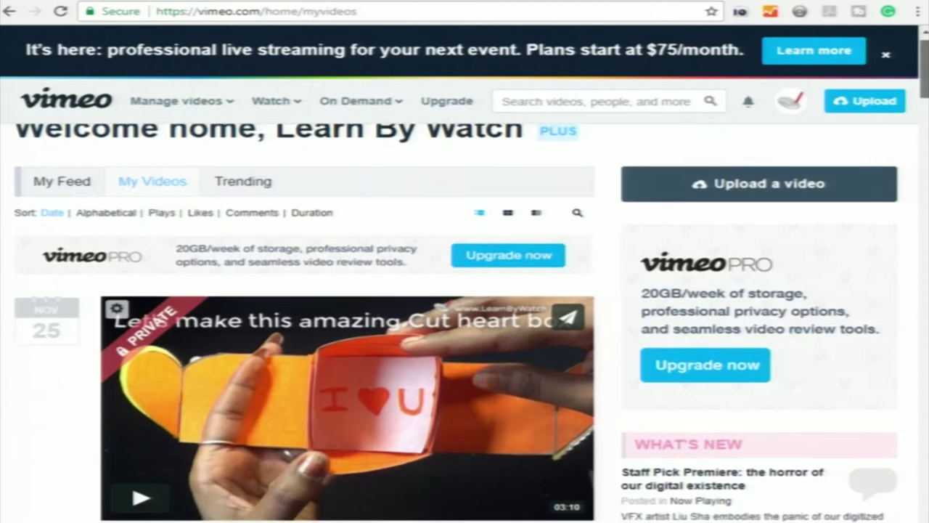
scroll(464, 305, "up", 1)
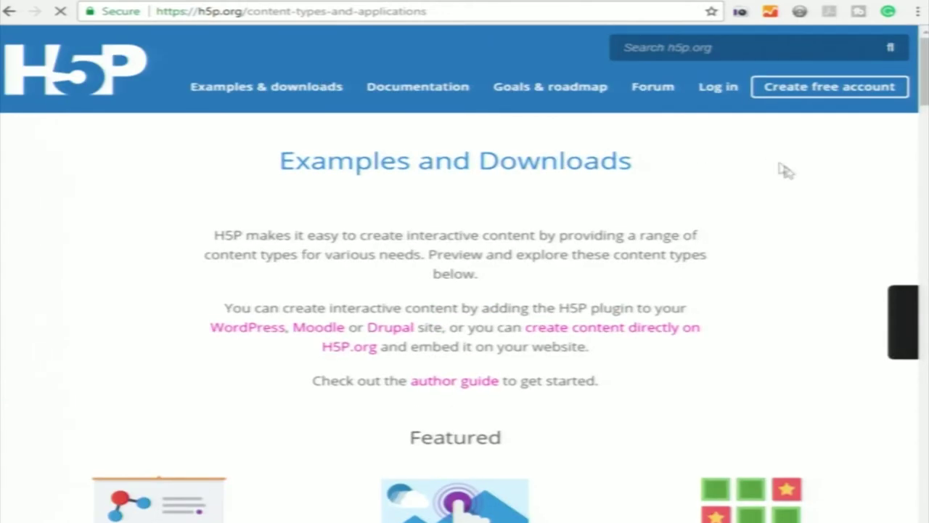
Scroll through the Interactive Video page and play the Smoothie example full screen
scroll(517, 165, "down", 7)
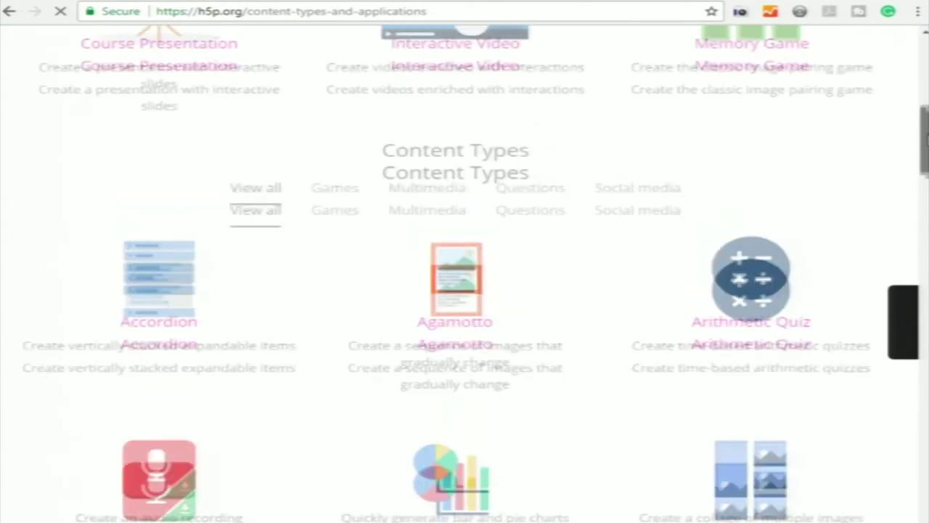
scroll(517, 166, "up", 2)
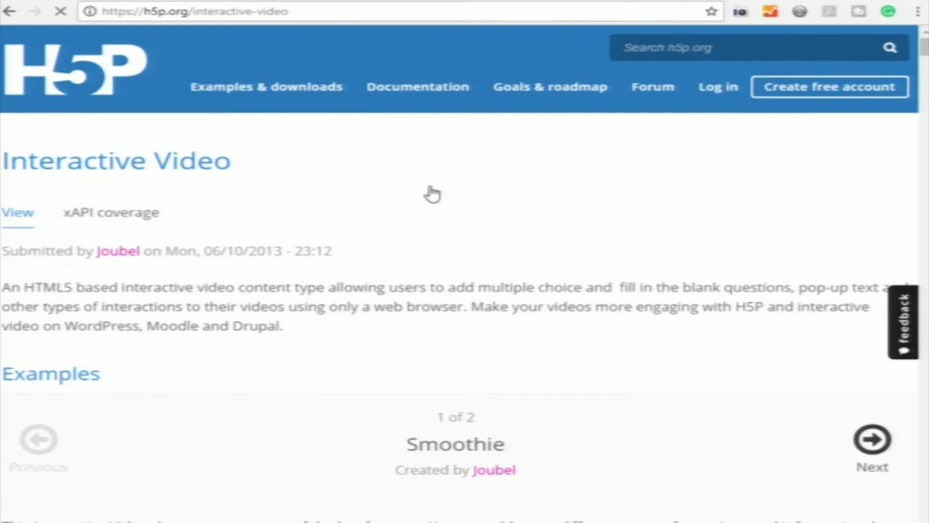
mouse_move(924, 47)
left_mouse_down()
mouse_move(924, 66)
mouse_move(924, 51)
left_mouse_up()
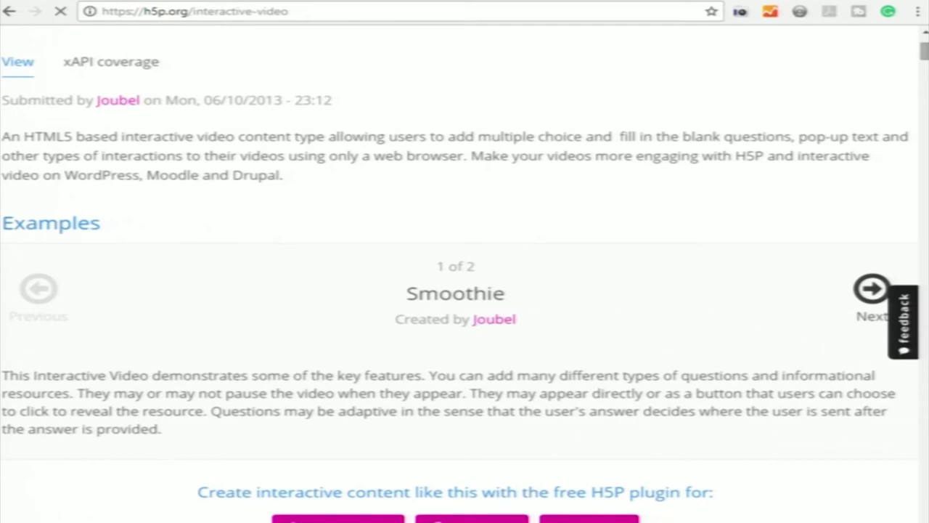
left_click_drag(924, 51, 923, 65)
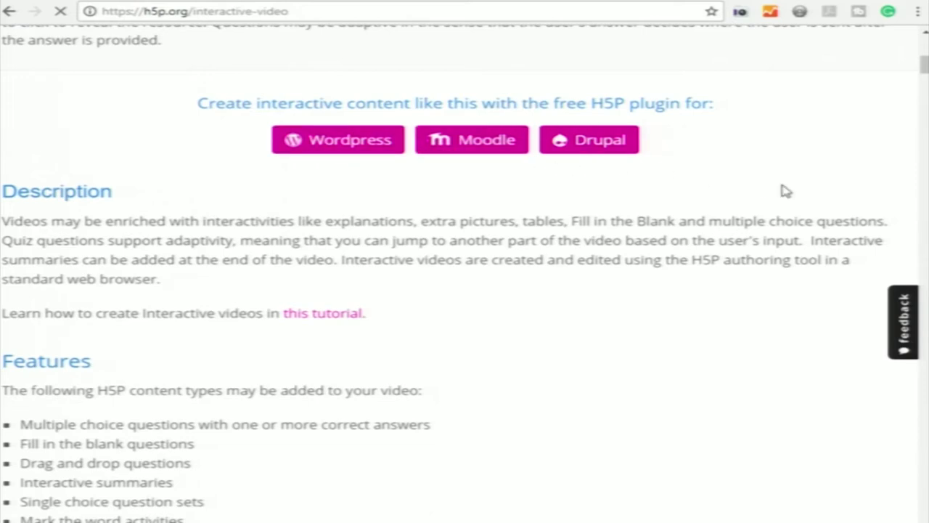
scroll(903, 135, "up", 4)
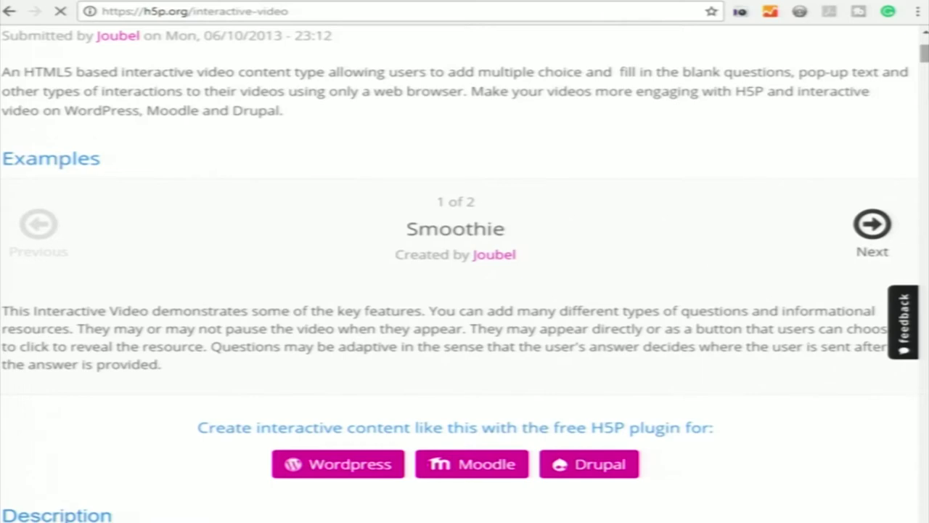
scroll(878, 80, "down", 8)
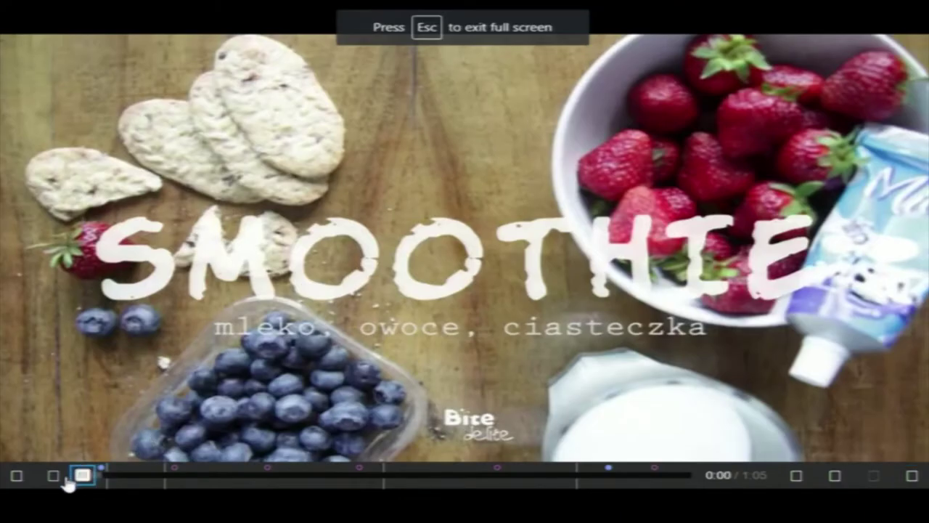
key("Escape")
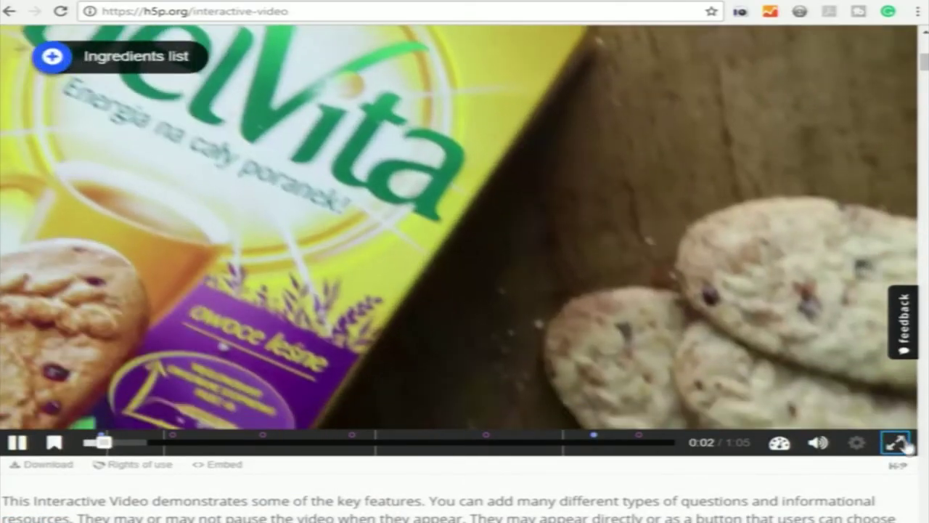
left_click(896, 442)
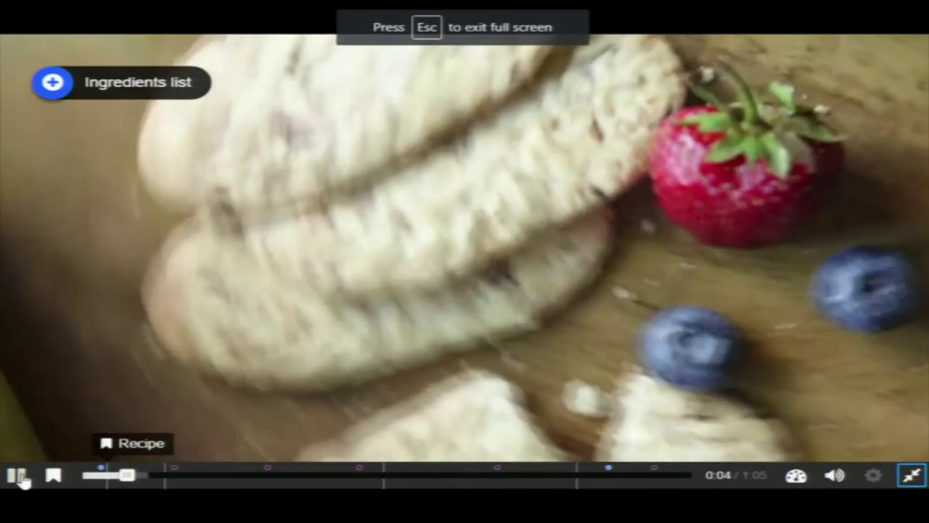
Pause the Smoothie video and view the Ingredients list popup
left_click(16, 475)
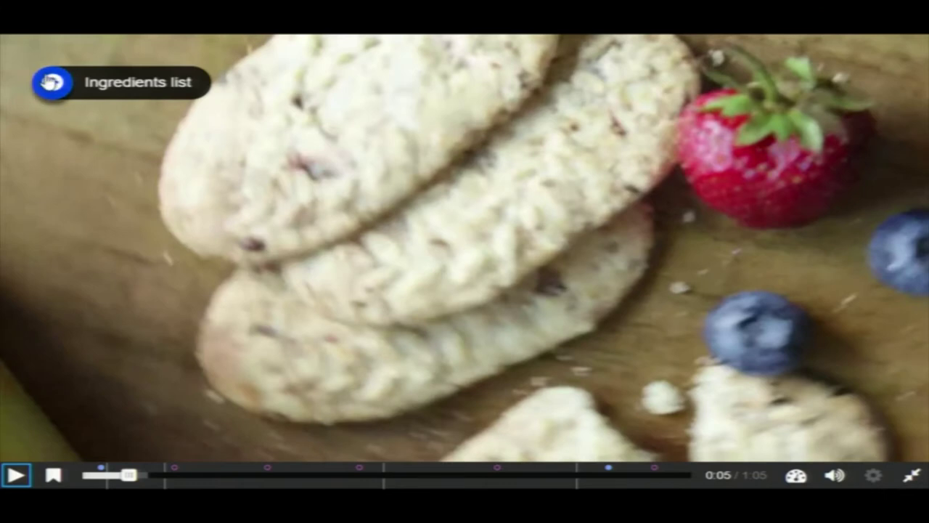
left_click(50, 82)
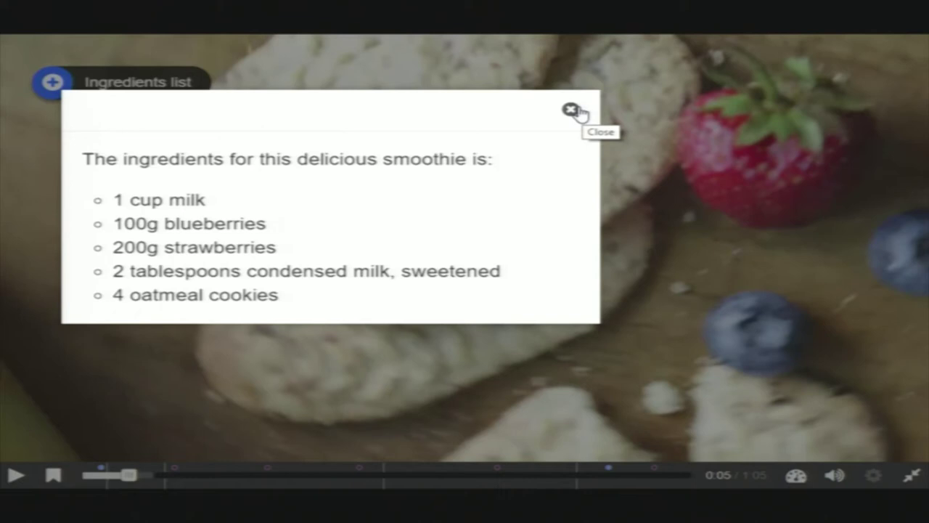
left_click(571, 109)
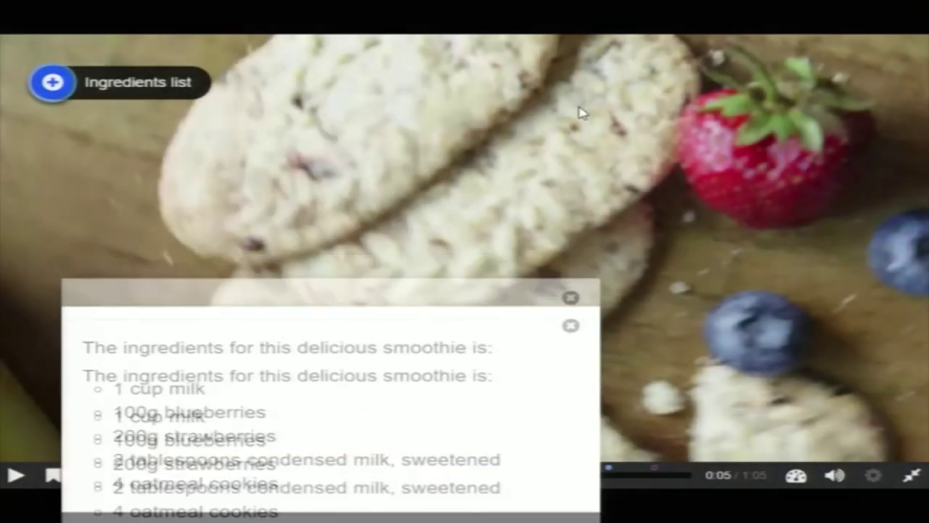
Resume playback, keeping the playback rate at 1
left_click(16, 475)
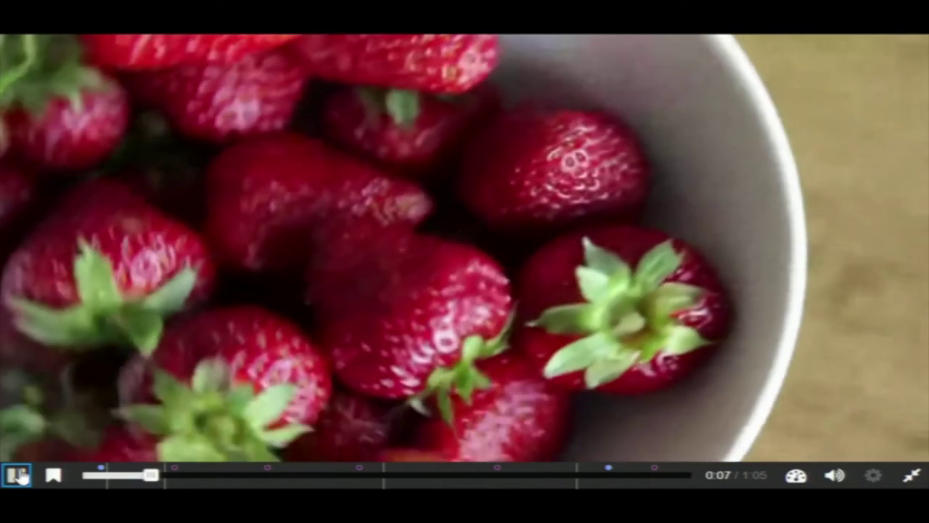
left_click(796, 475)
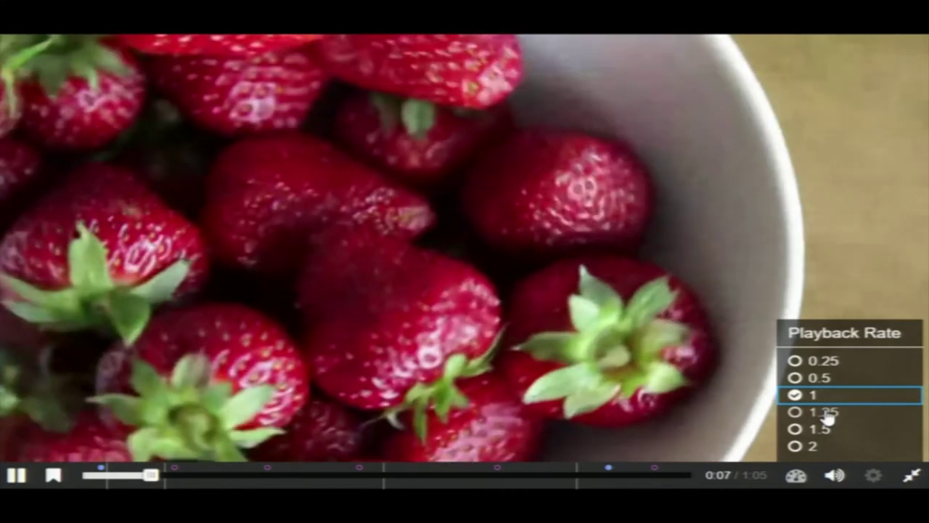
left_click(794, 477)
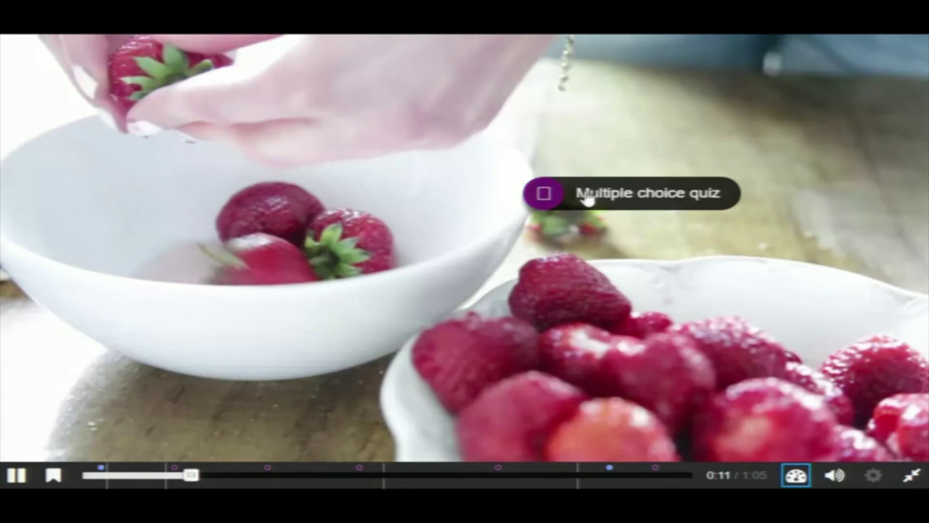
Answer the multiple choice quiz with Strawberry, check it, and resume the video
left_click(586, 199)
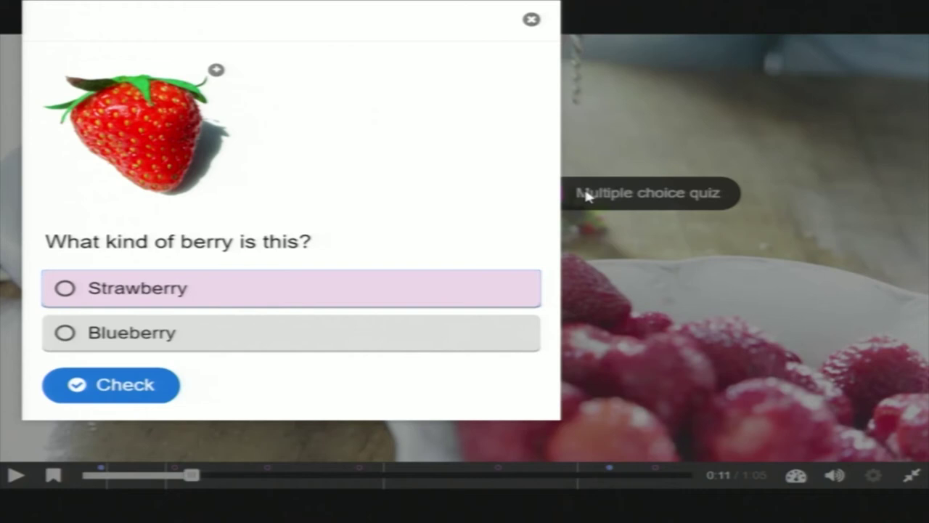
left_click(130, 298)
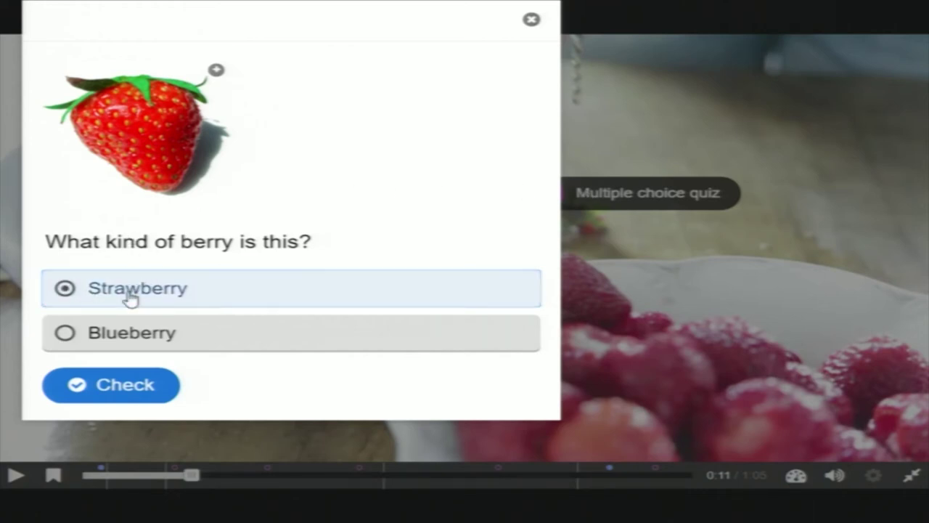
left_click(113, 385)
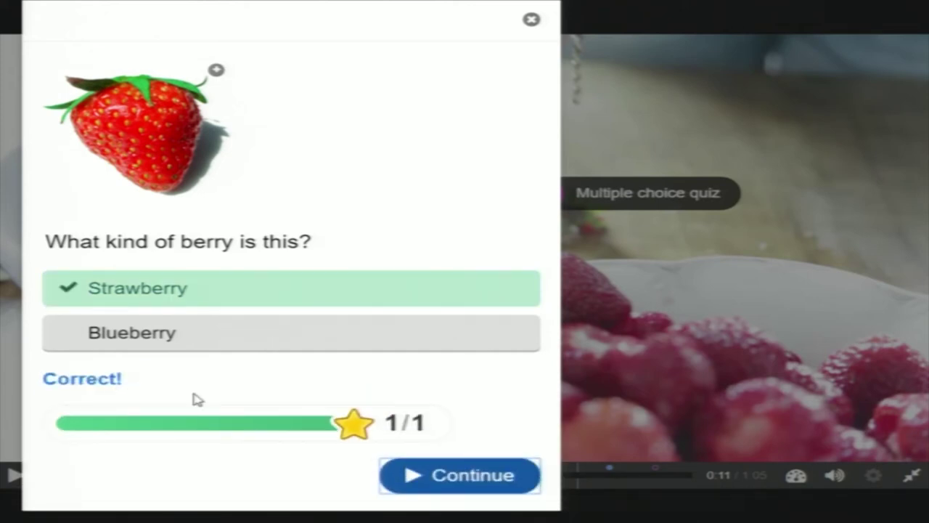
left_click(431, 477)
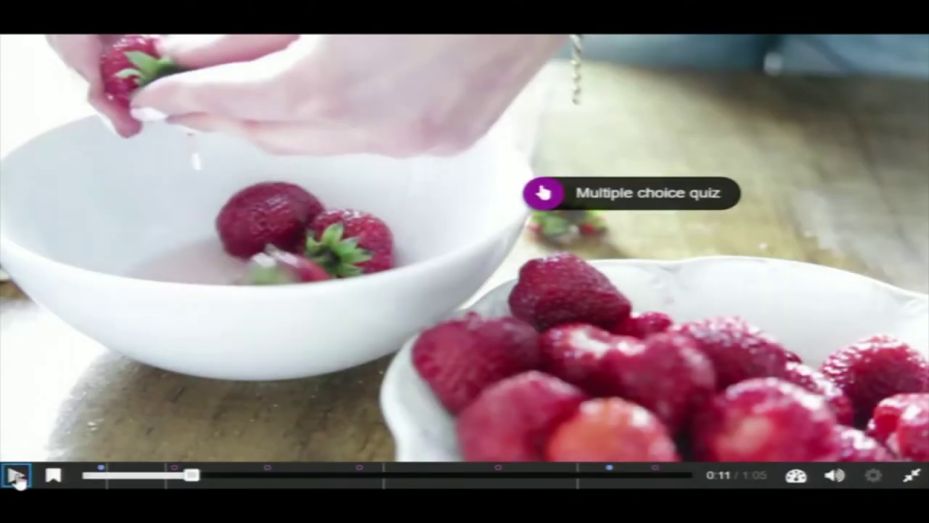
Mark Strawberries and Milk in the 0:20 ingredients quiz, check it, then rewind to 0:11
left_click(267, 475)
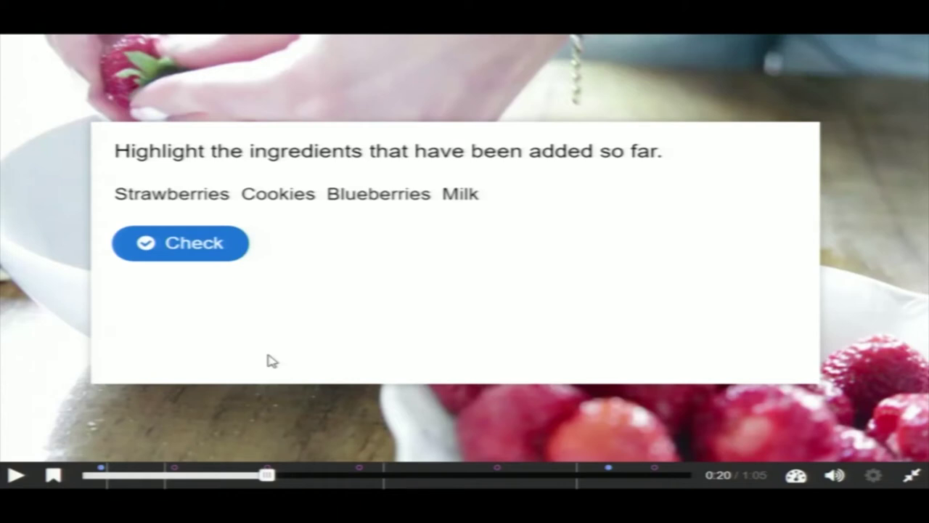
left_click(169, 203)
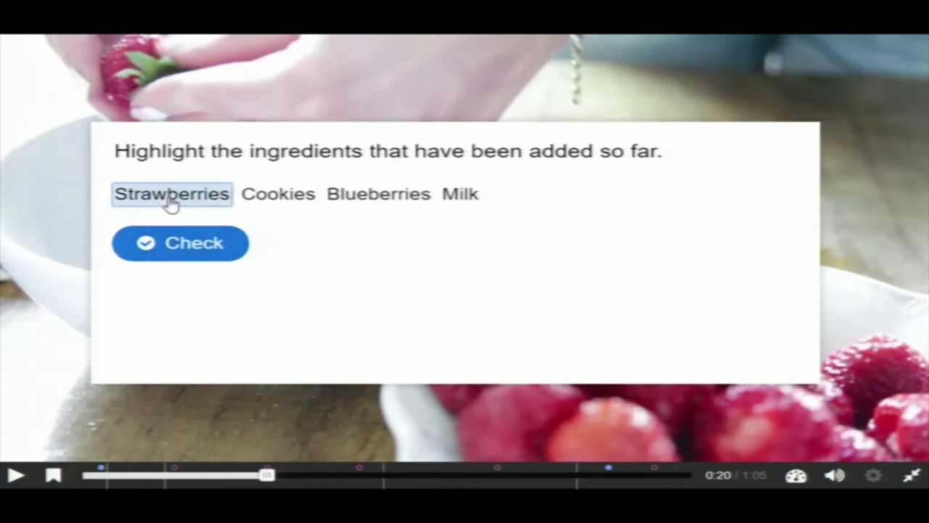
left_click(453, 202)
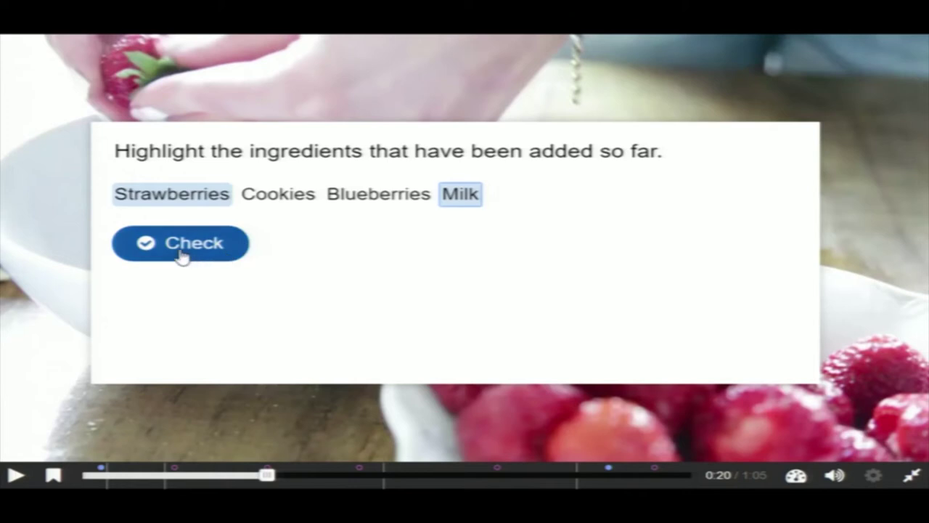
left_click(180, 250)
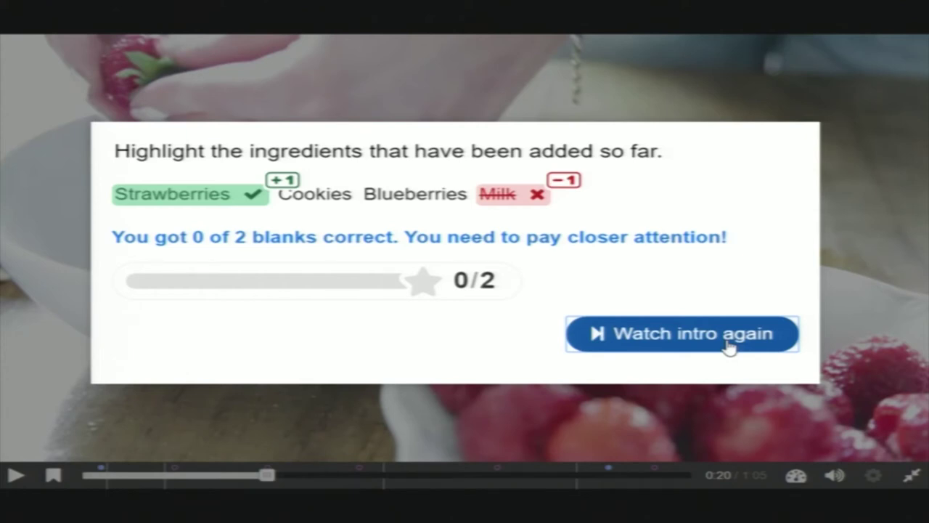
left_click(727, 347)
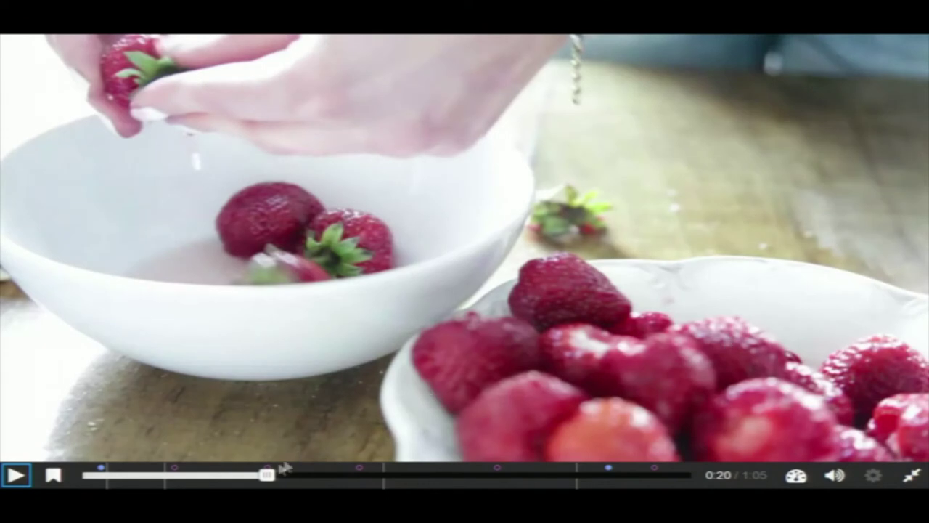
left_click_drag(267, 479, 188, 482)
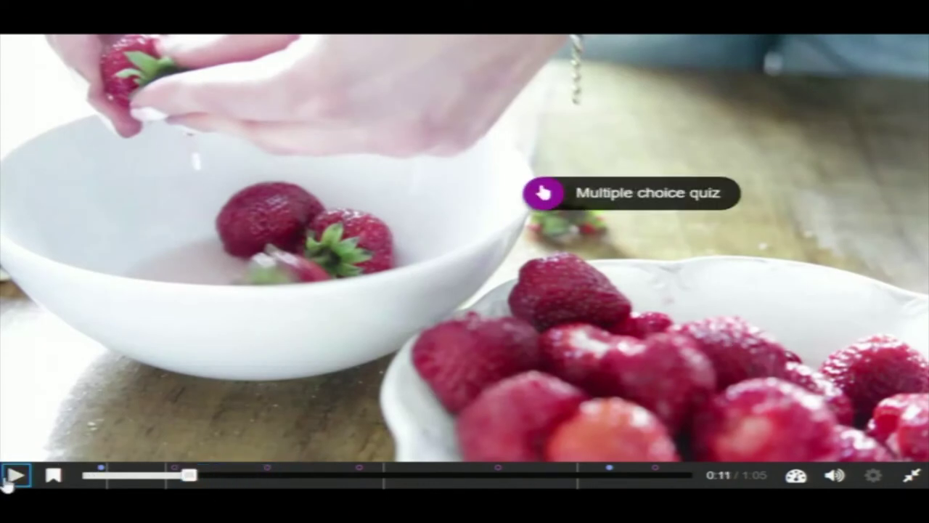
Fill the 0:30 blanks quiz with 'blue', 'xyz' and 'abc', check it, and continue
left_click(267, 479)
left_click(358, 475)
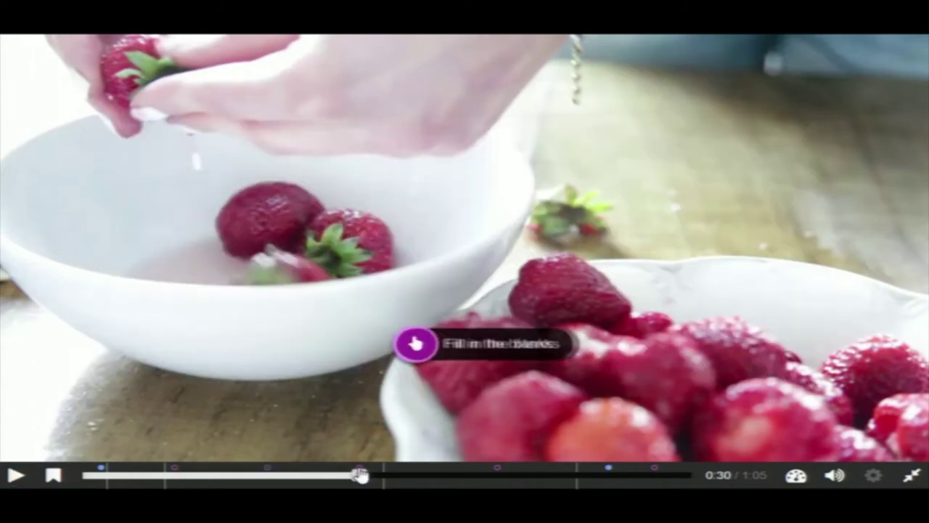
left_click(416, 345)
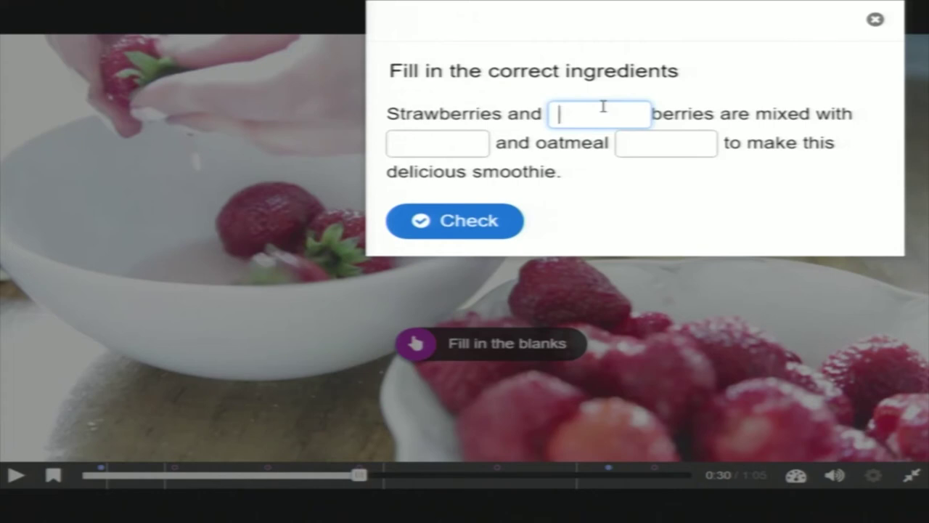
type("blue")
key("Tab")
type("xyz")
key("Tab")
type("abc")
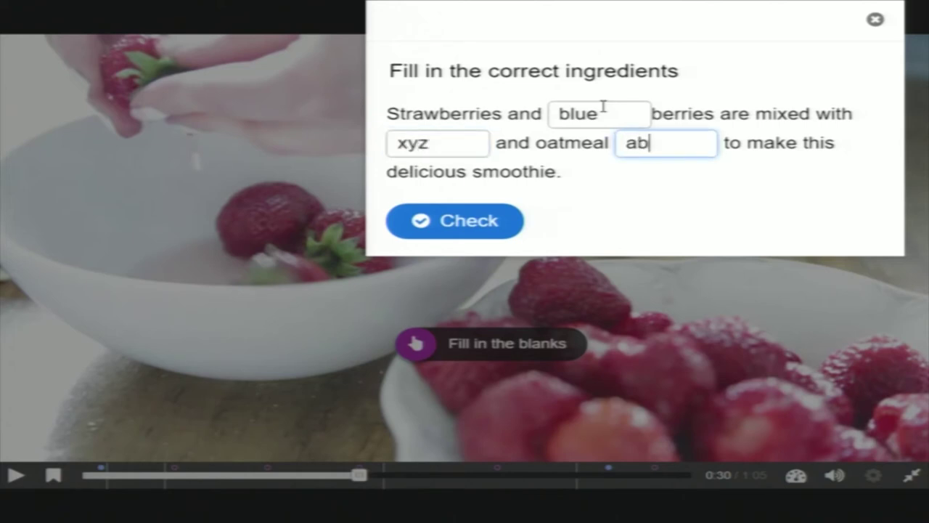
left_click(472, 228)
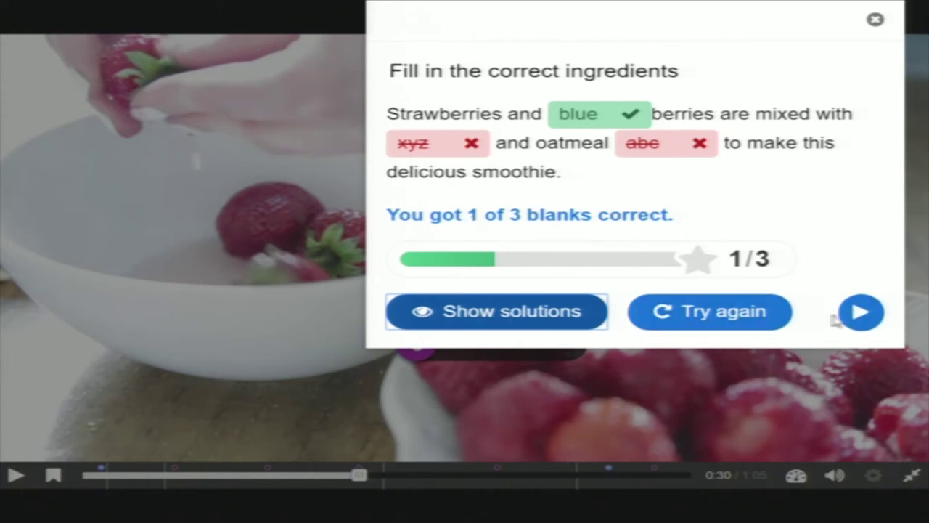
left_click(856, 315)
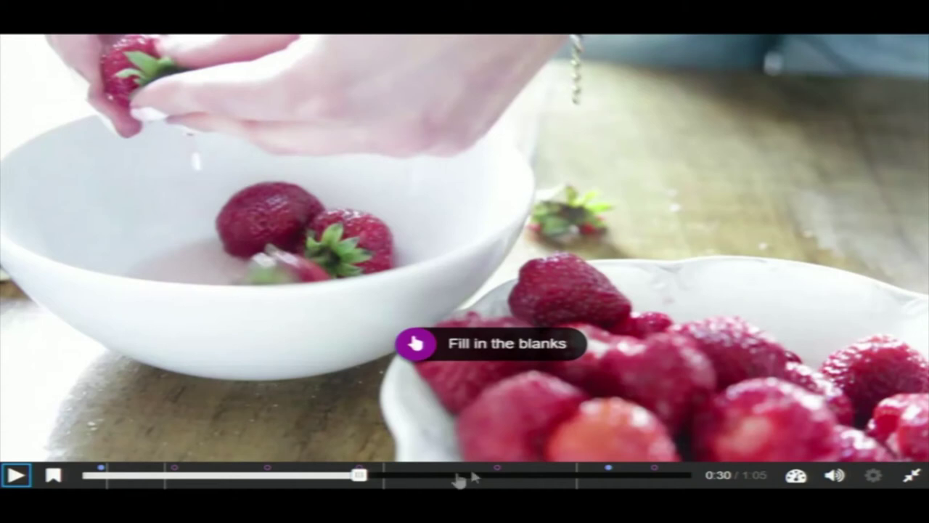
At 0:45, drag the raspberries and strawberry onto the smoothie picture and see the score
left_click(498, 475)
left_click(605, 192)
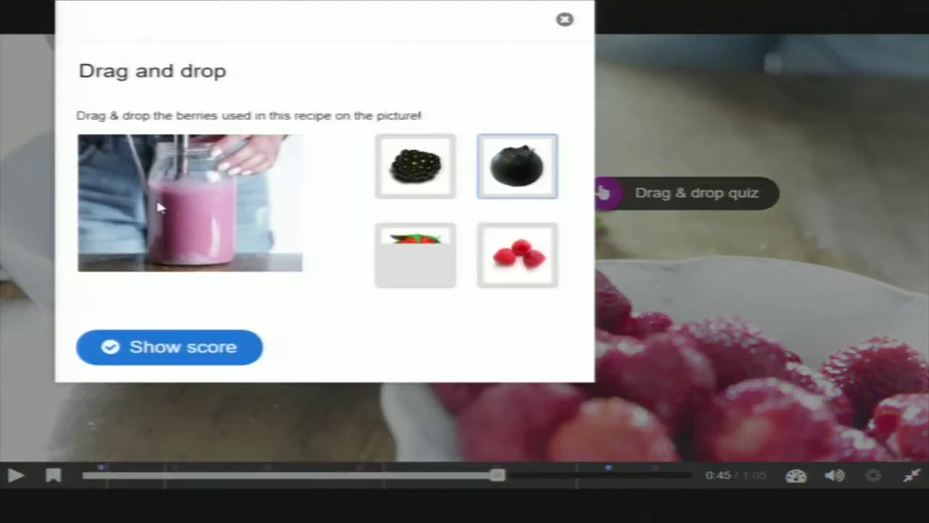
mouse_move(431, 159)
left_mouse_down()
mouse_move(171, 190)
mouse_move(260, 195)
mouse_move(415, 169)
left_mouse_up()
left_click_drag(516, 270, 256, 217)
left_click_drag(415, 254, 140, 241)
left_click(198, 349)
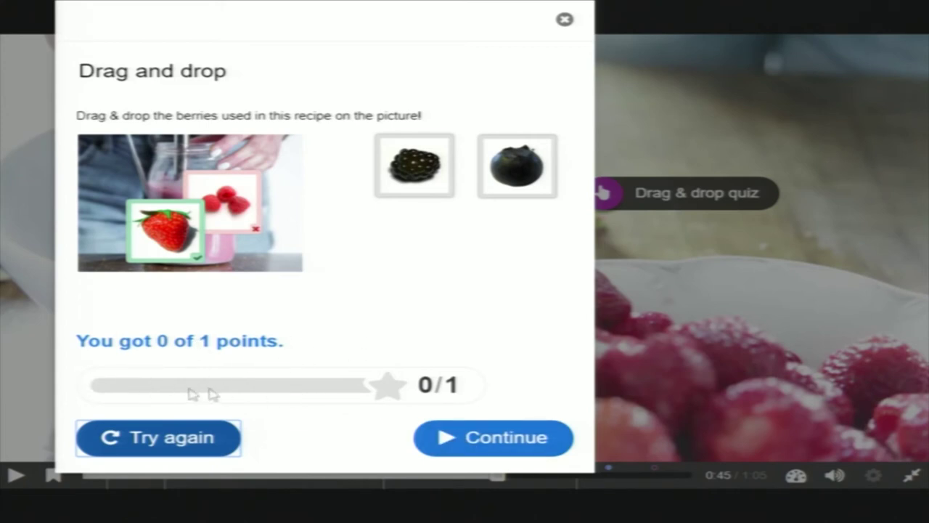
Continue the video and read the serving tip at 0:57
left_click(469, 440)
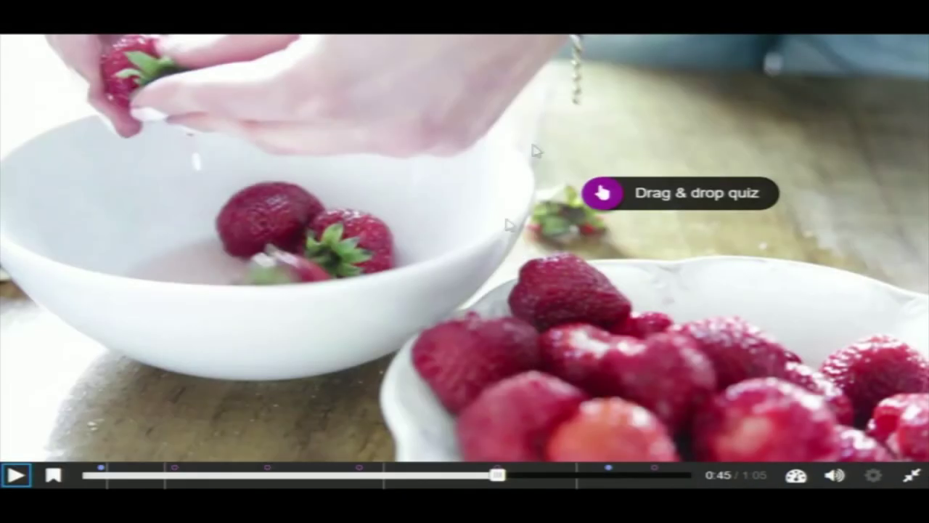
left_click(612, 476)
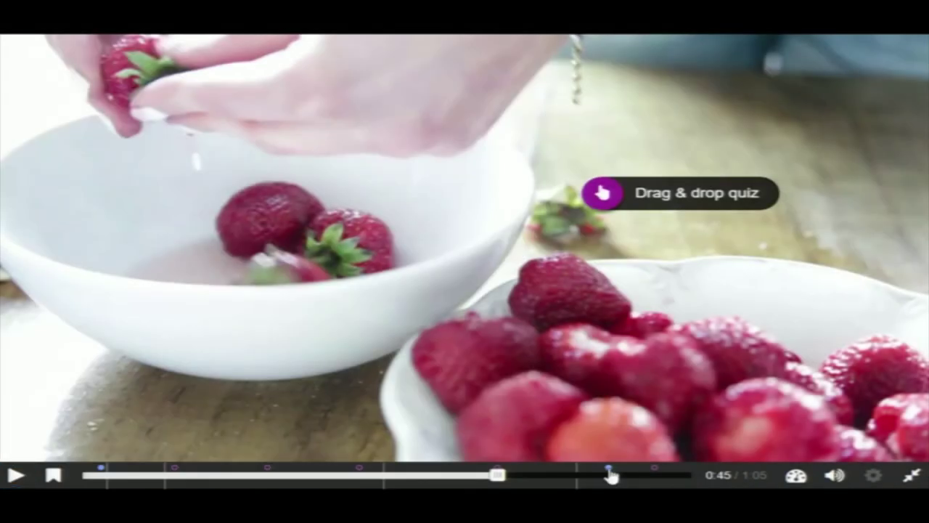
left_click(199, 225)
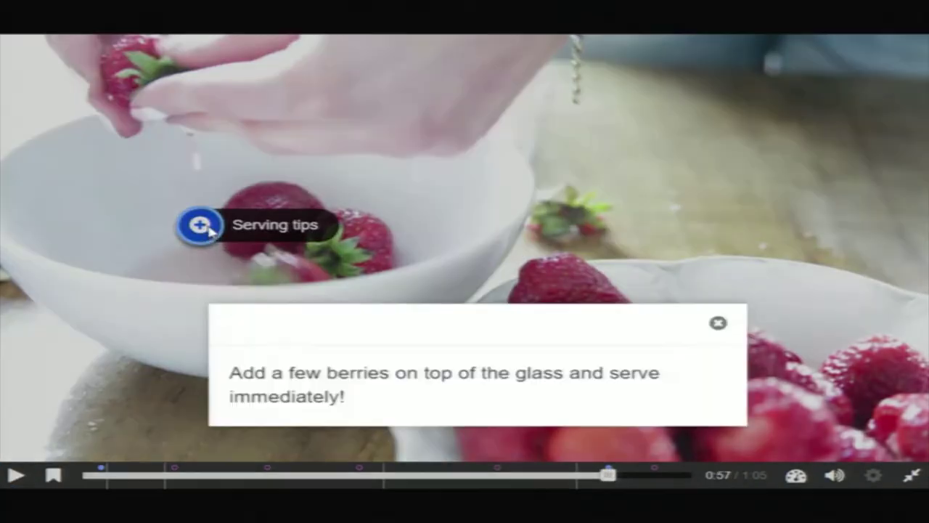
left_click(717, 253)
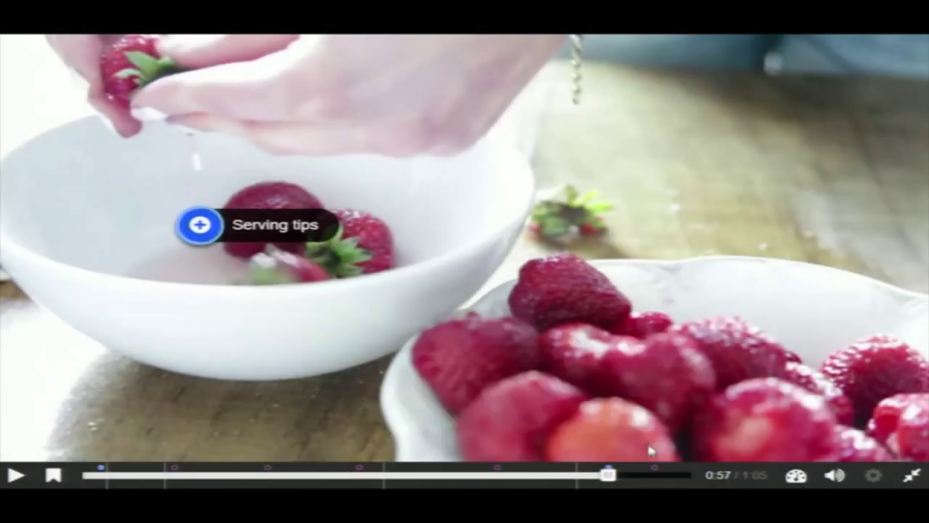
Answer the 1:02 summary question, ending on oatmeal cookies and milk, then exit full screen
left_click(656, 475)
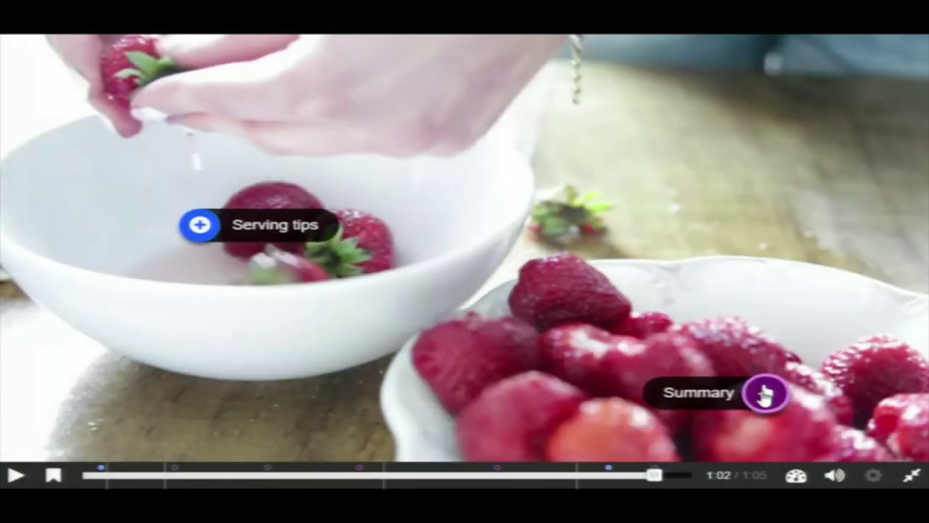
left_click(766, 392)
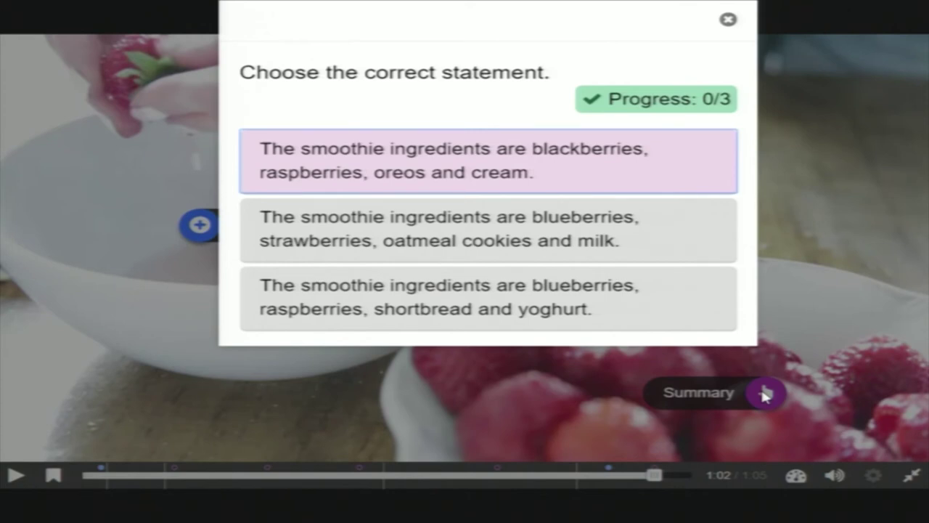
left_click_drag(483, 235, 475, 156)
left_click(377, 158)
left_click_drag(377, 158, 396, 215)
left_click(384, 93)
left_click(363, 170)
left_click(349, 300)
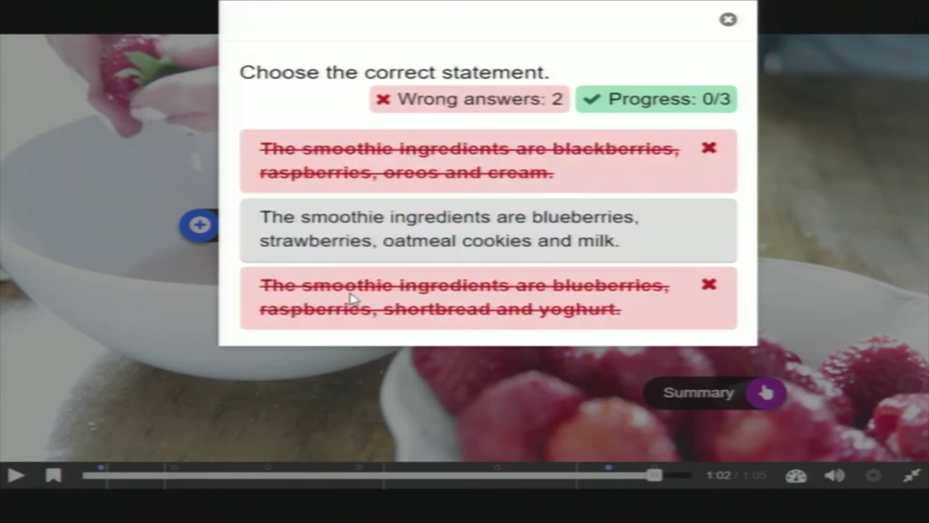
left_click(361, 245)
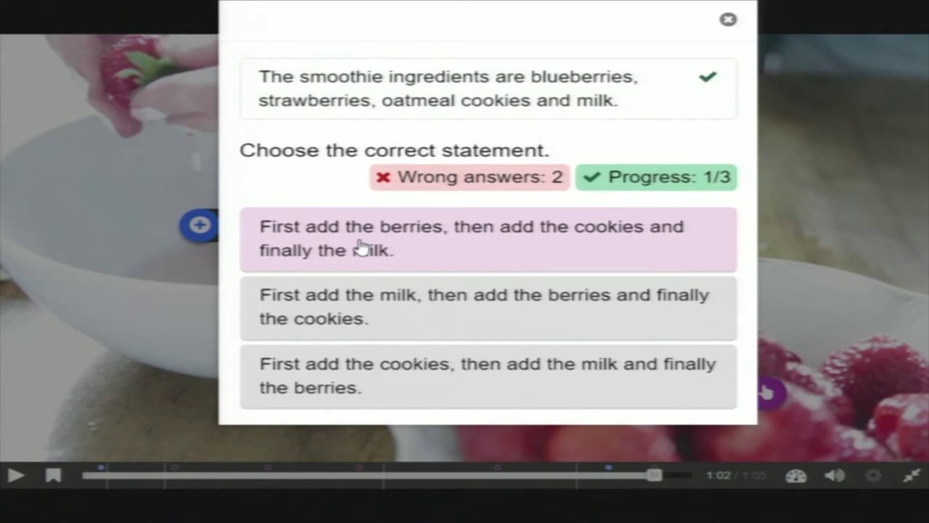
left_click(728, 18)
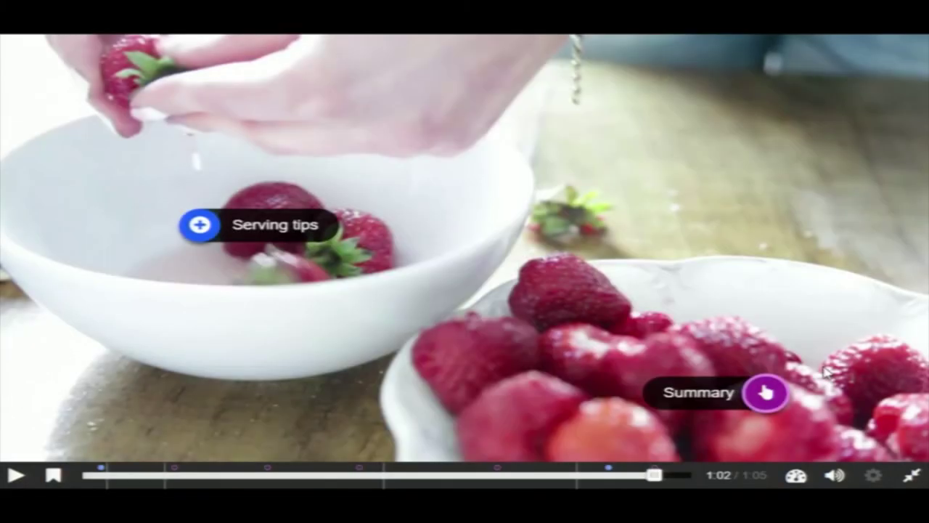
left_click(911, 477)
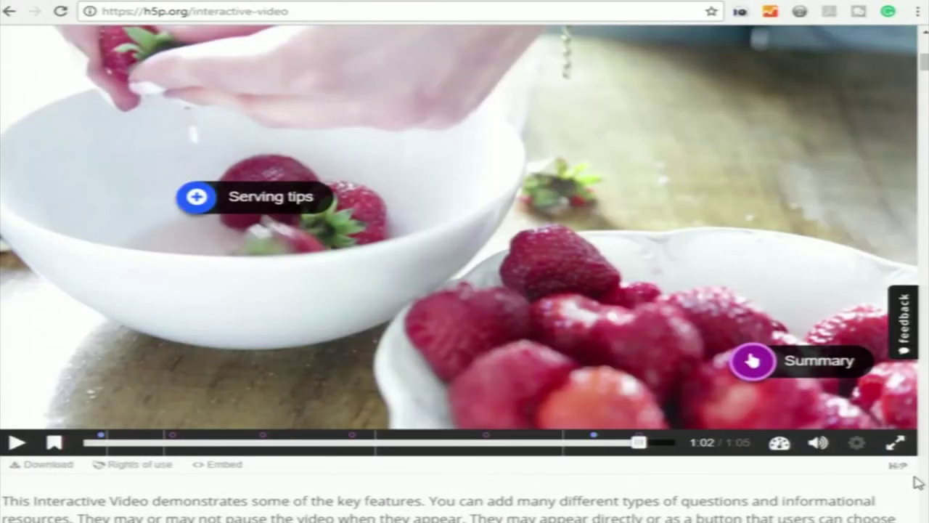